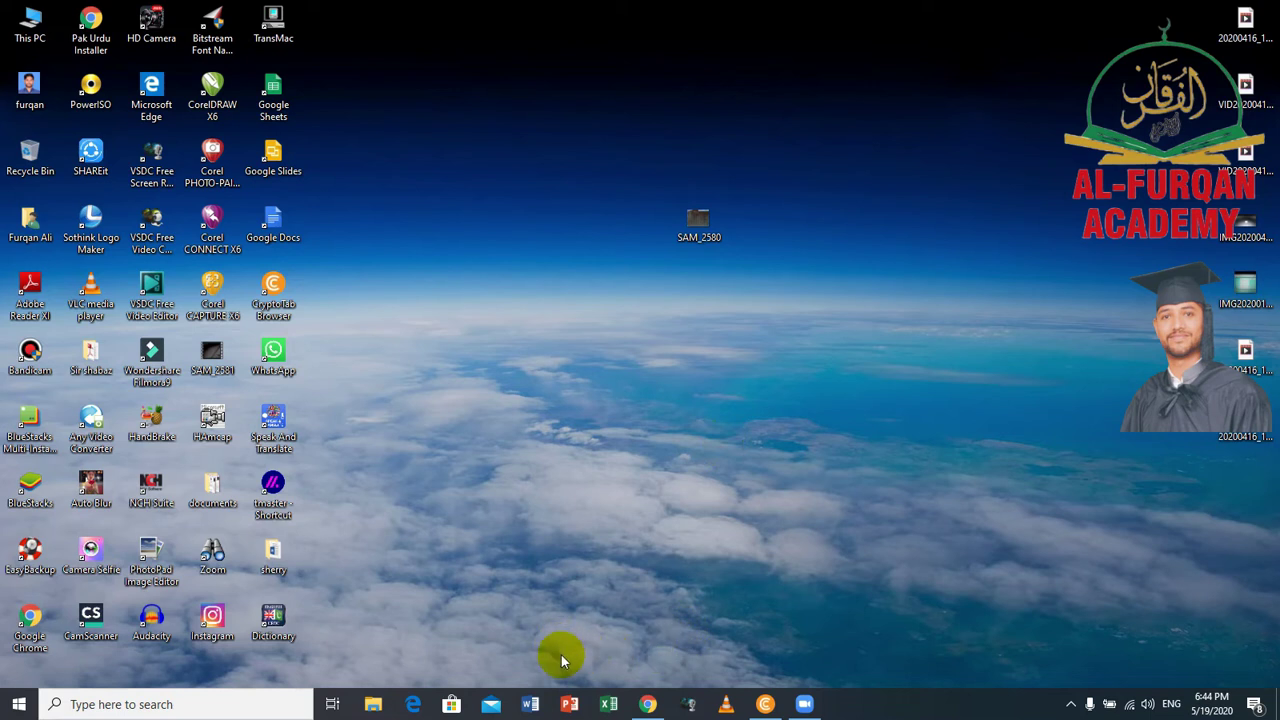
Launch PowerPoint and create a new presentation from the purple variant of the Ion theme
{"action": "left_click", "coordinate": [568, 706]}
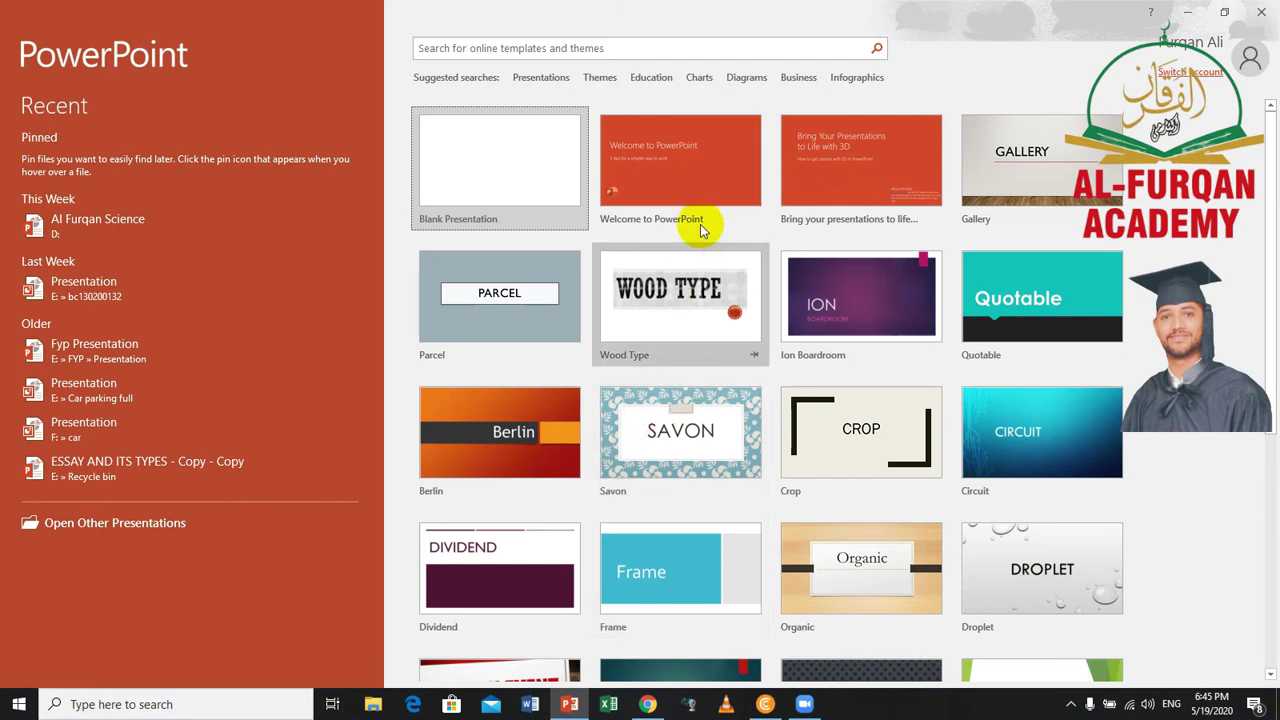
{"action": "mouse_move", "coordinate": [1265, 294]}
{"action": "left_mouse_down"}
{"action": "mouse_move", "coordinate": [1268, 400]}
{"action": "mouse_move", "coordinate": [1137, 523]}
{"action": "left_mouse_up"}
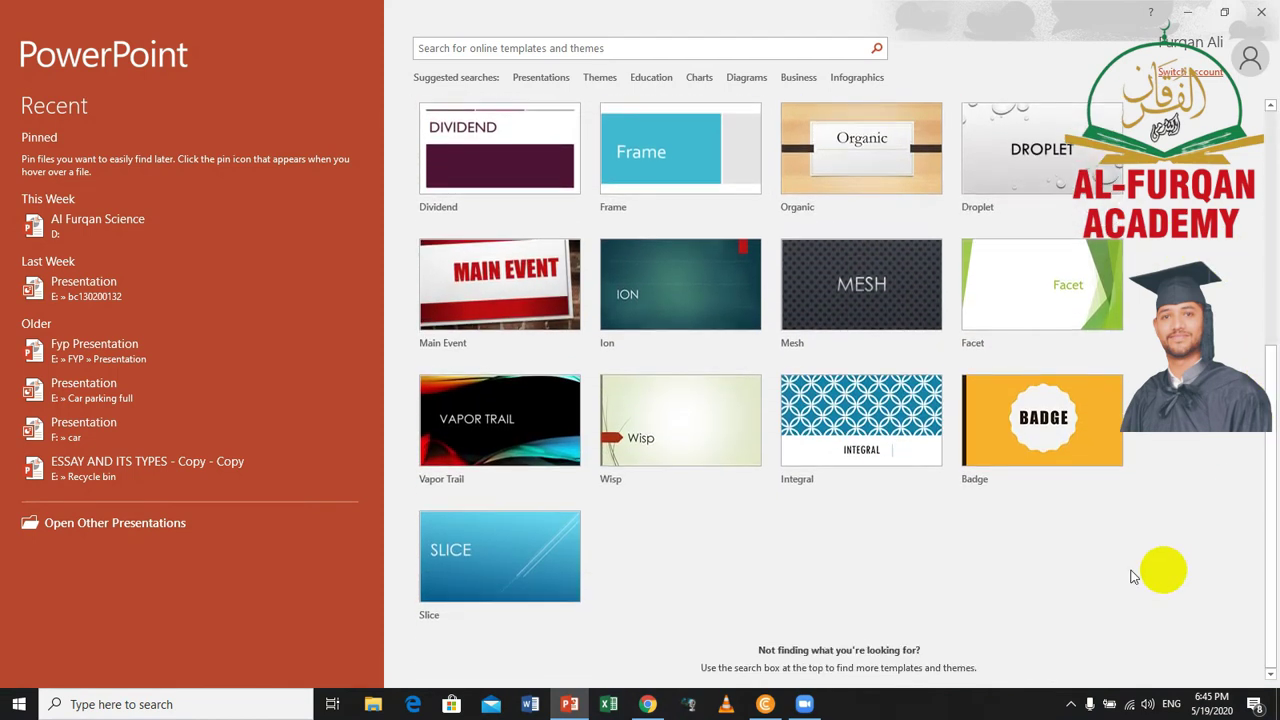
{"action": "left_click", "coordinate": [703, 270]}
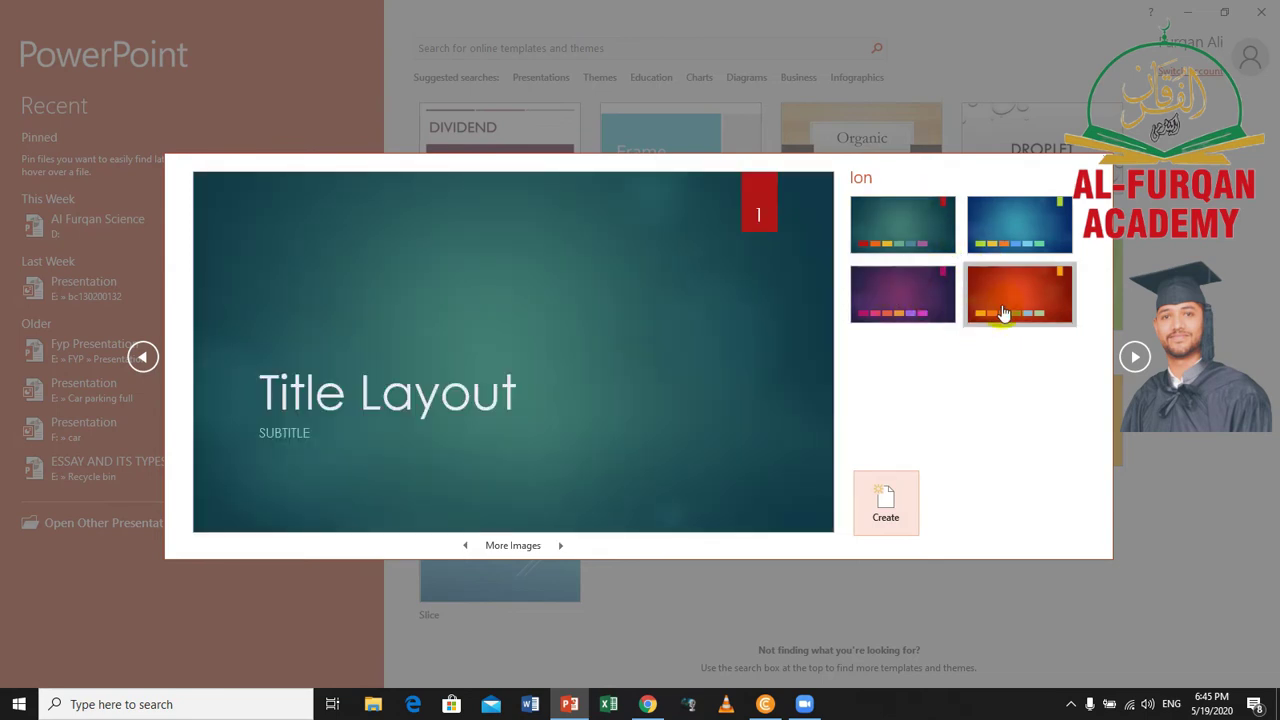
{"action": "left_click", "coordinate": [915, 300]}
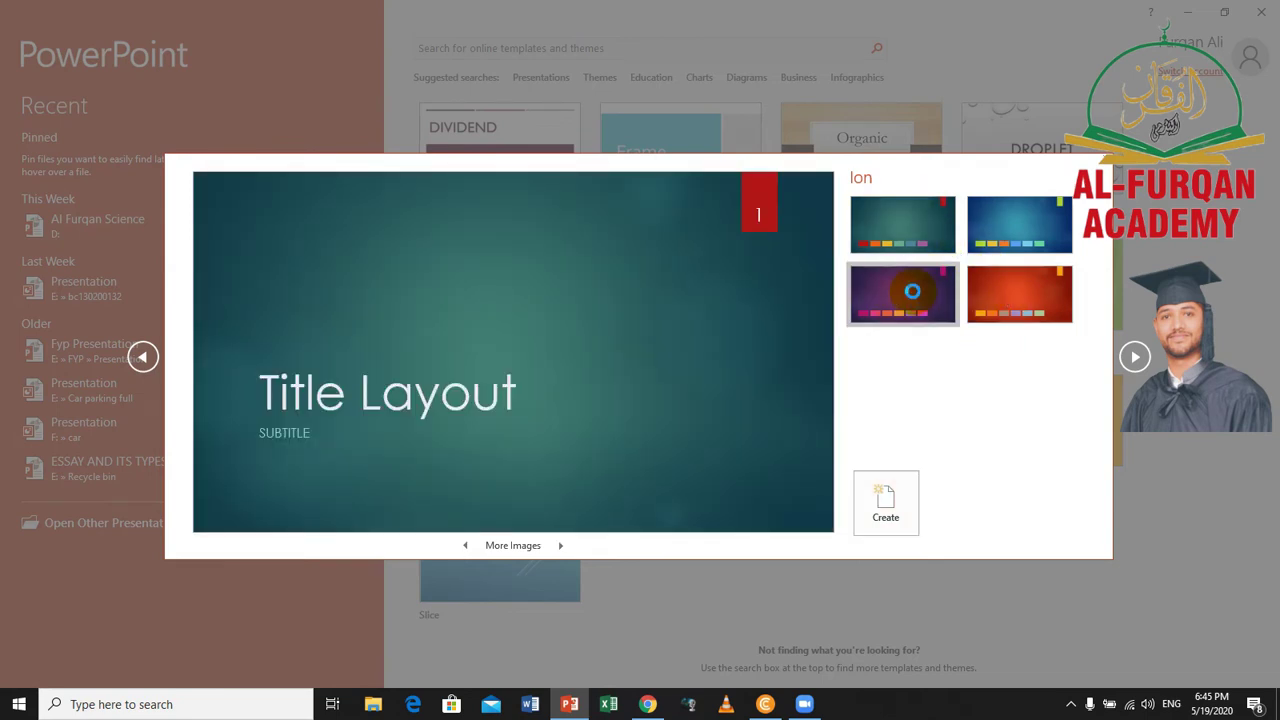
{"action": "left_click", "coordinate": [886, 500]}
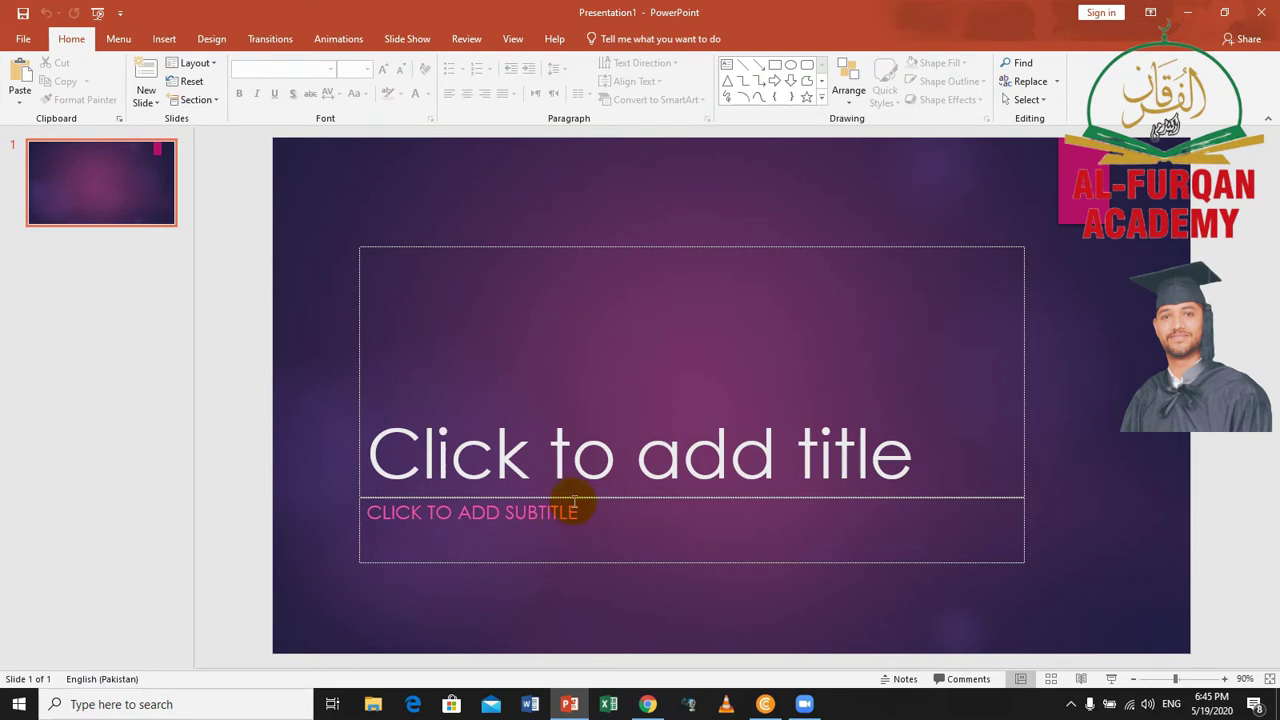
Title slide 1 'Al Furqan Science' with 'Acadmey' on a second line
{"action": "left_click", "coordinate": [619, 451]}
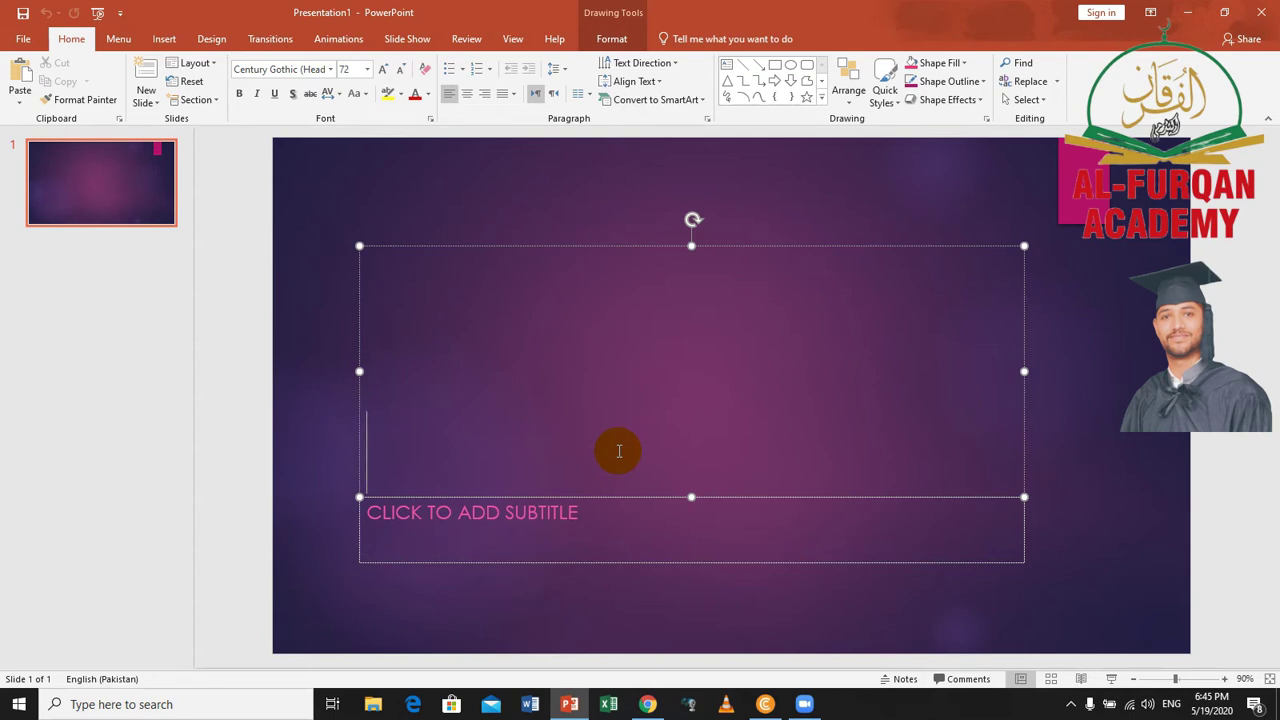
{"action": "type", "text": "AI"}
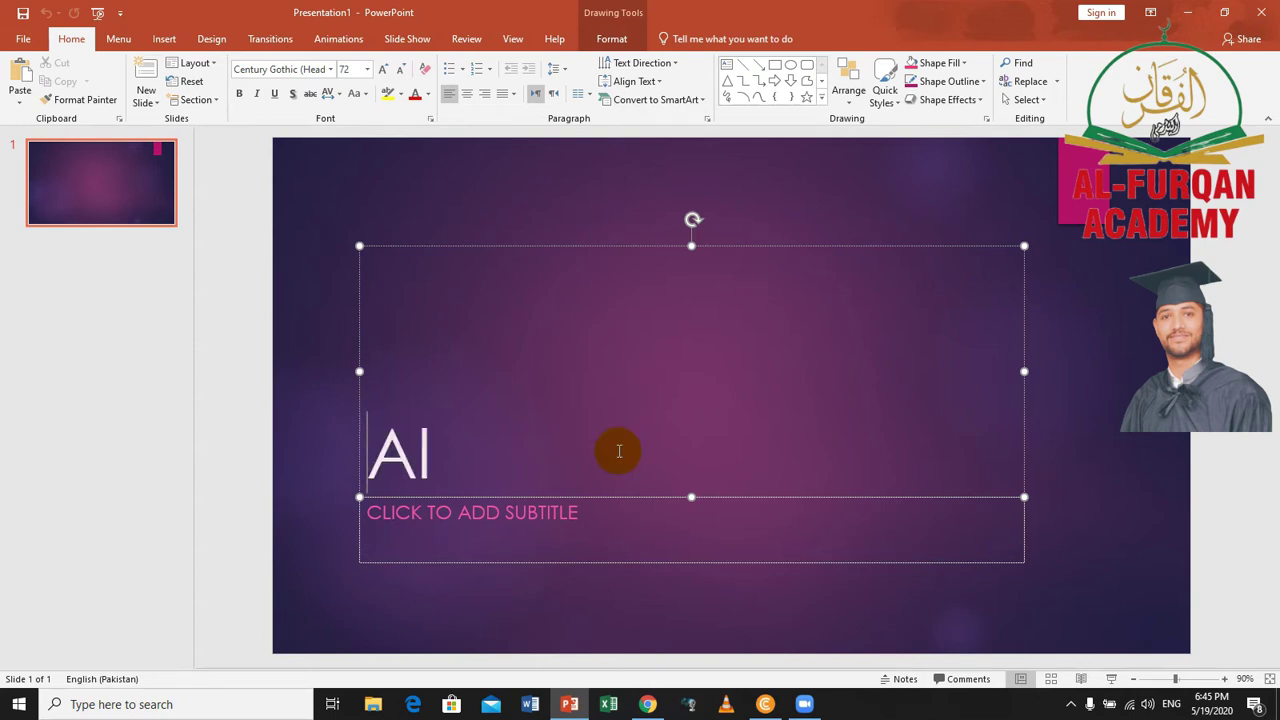
{"action": "type", "text": " furqan"}
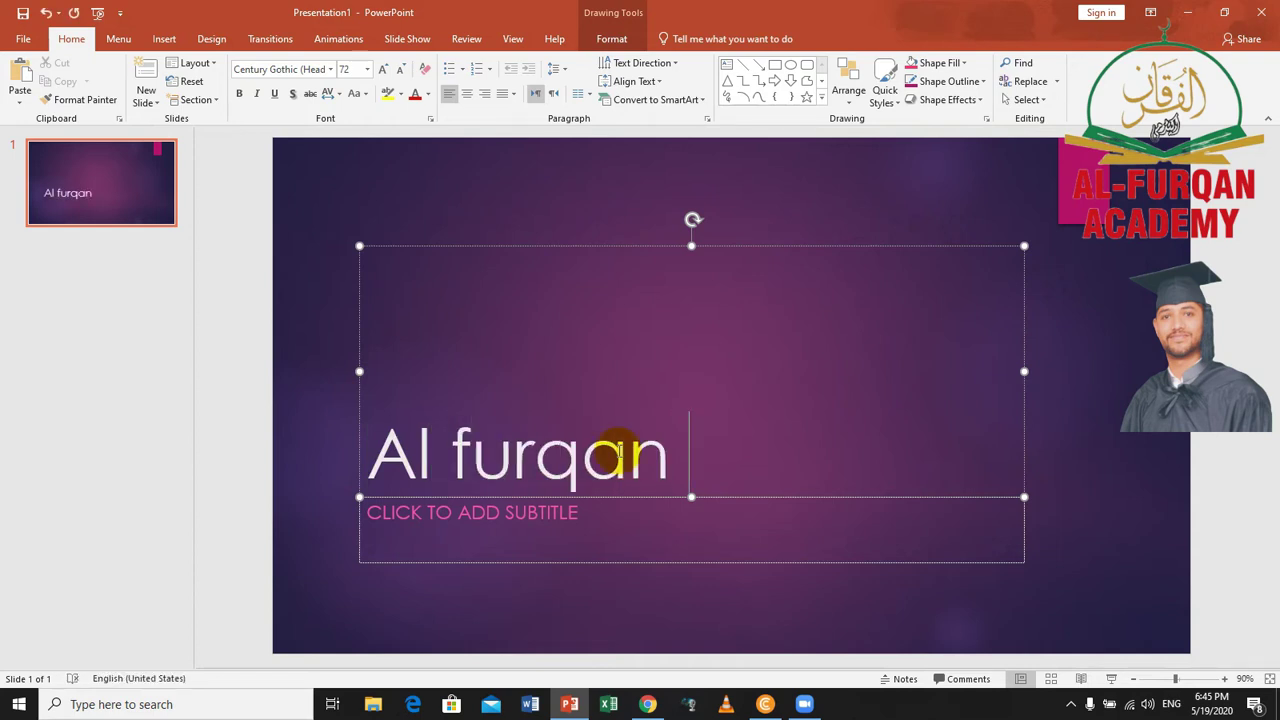
{"action": "key", "text": "Left"}
{"action": "key", "text": "Left"}
{"action": "key", "text": "Left"}
{"action": "key", "text": "Left"}
{"action": "key", "text": "Left"}
{"action": "key", "text": "Left"}
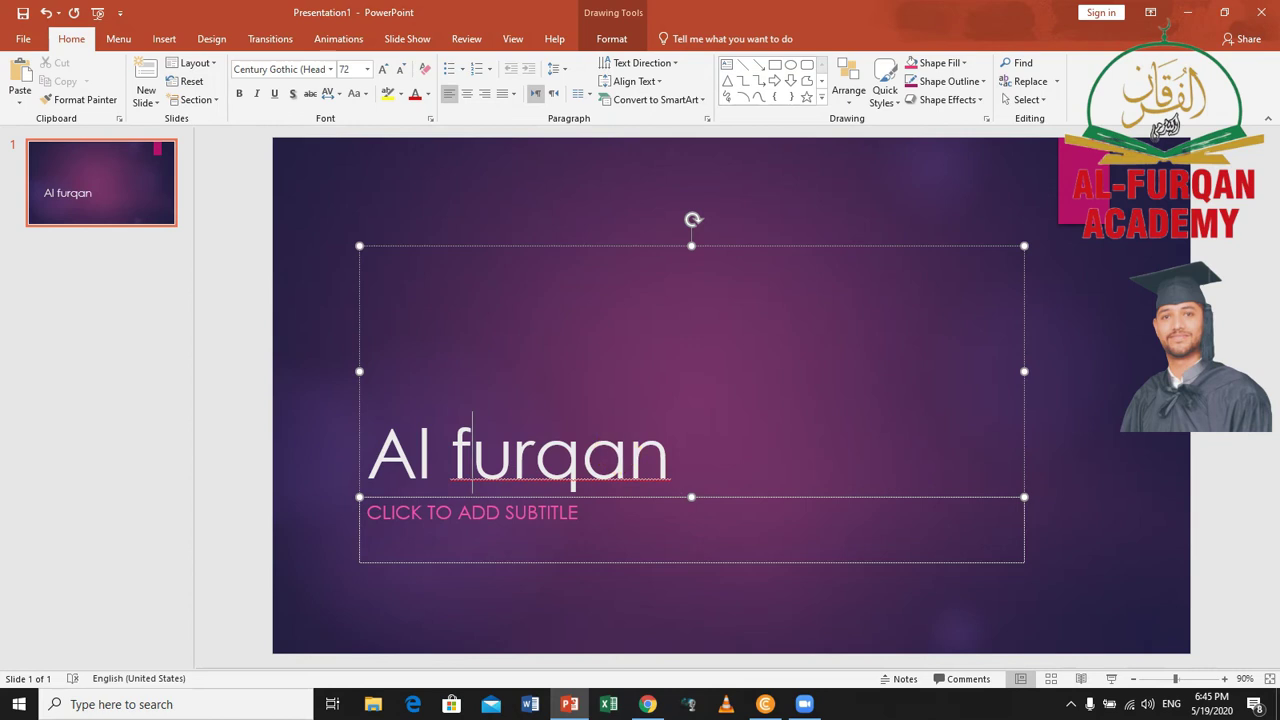
{"action": "key", "text": "BackSpace"}
{"action": "type", "text": "F"}
{"action": "key", "text": "Right"}
{"action": "key", "text": "Right"}
{"action": "key", "text": "Right"}
{"action": "key", "text": "Right"}
{"action": "key", "text": "Right"}
{"action": "key", "text": "Right"}
{"action": "type", "text": "Scien"}
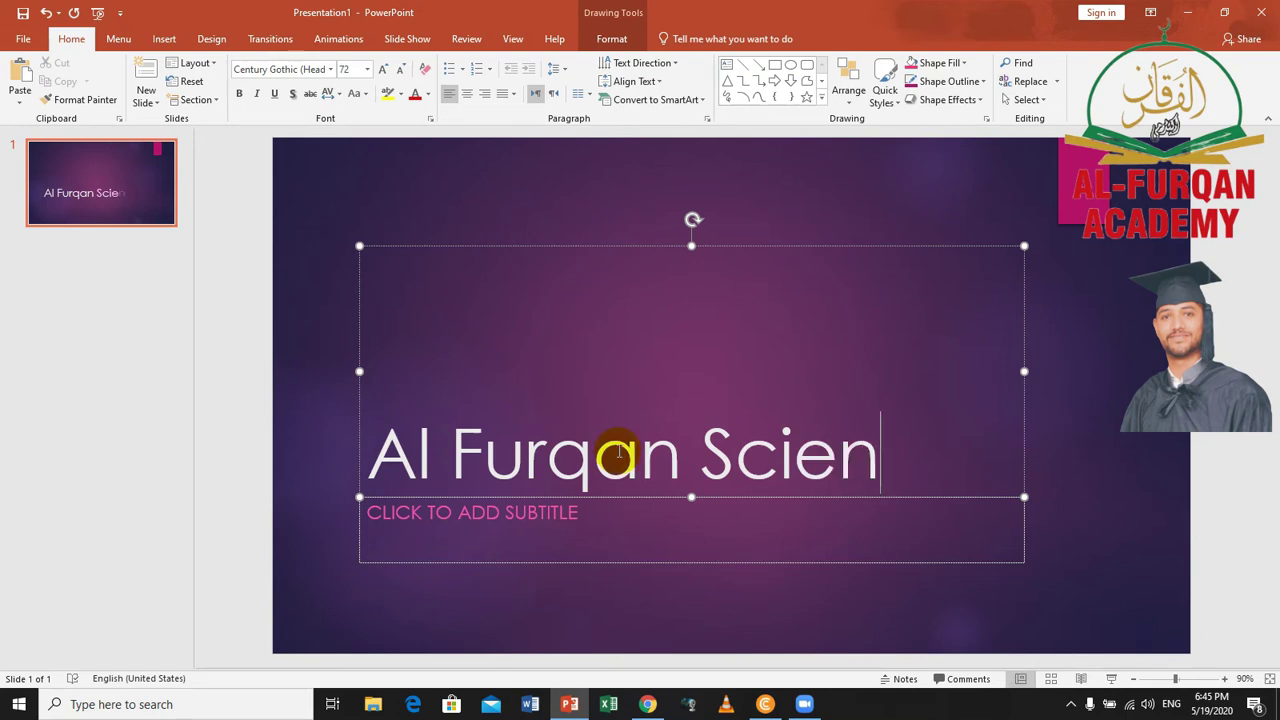
{"action": "type", "text": "ce"}
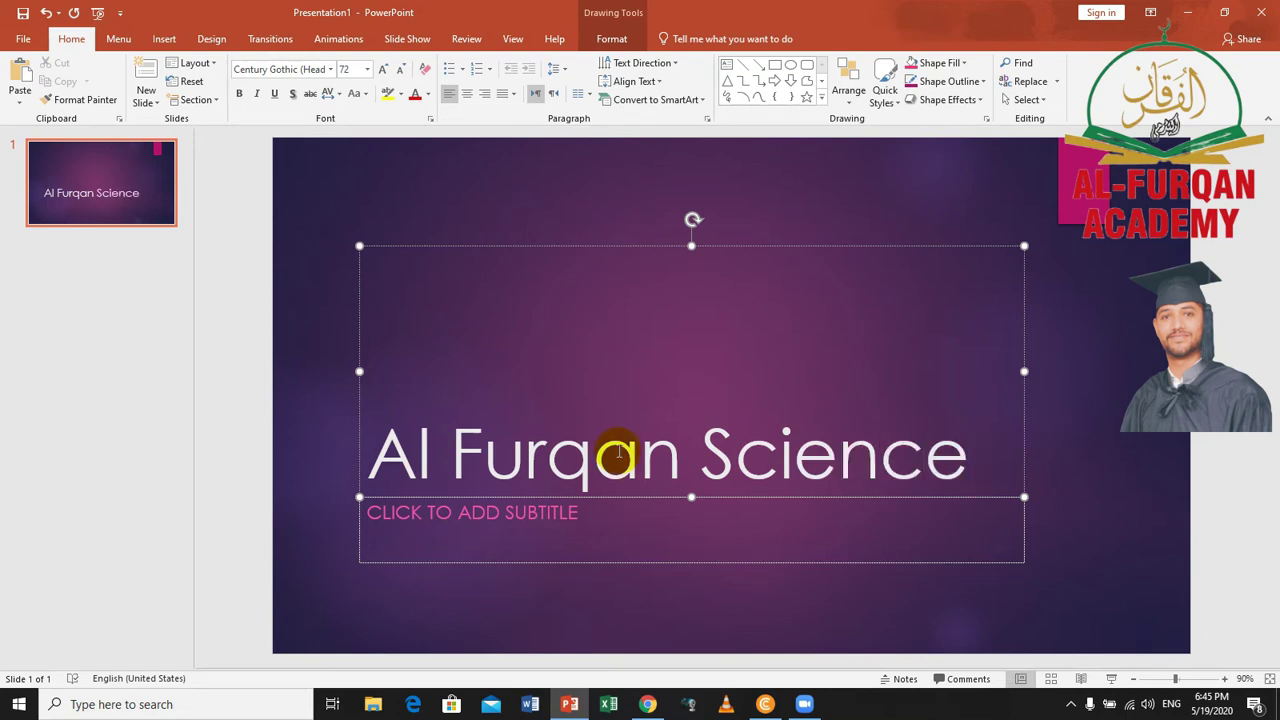
{"action": "key", "text": "Return"}
{"action": "type", "text": "Acad"}
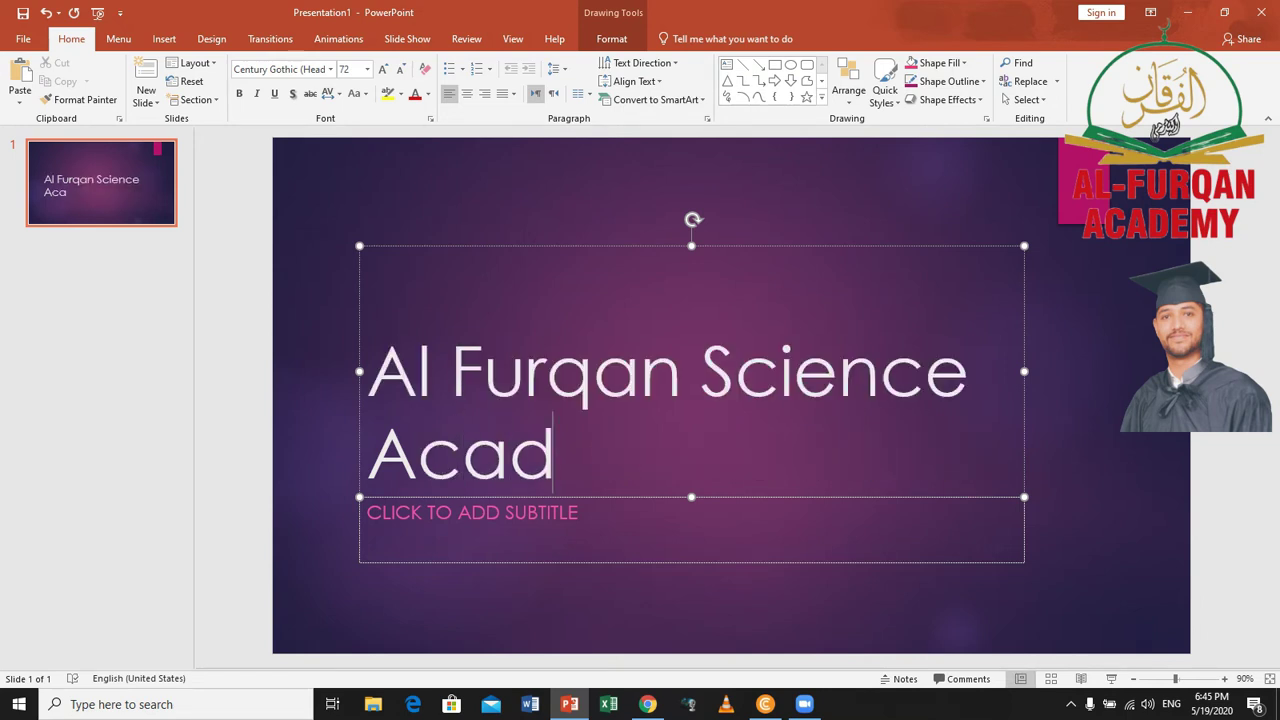
{"action": "type", "text": "mey"}
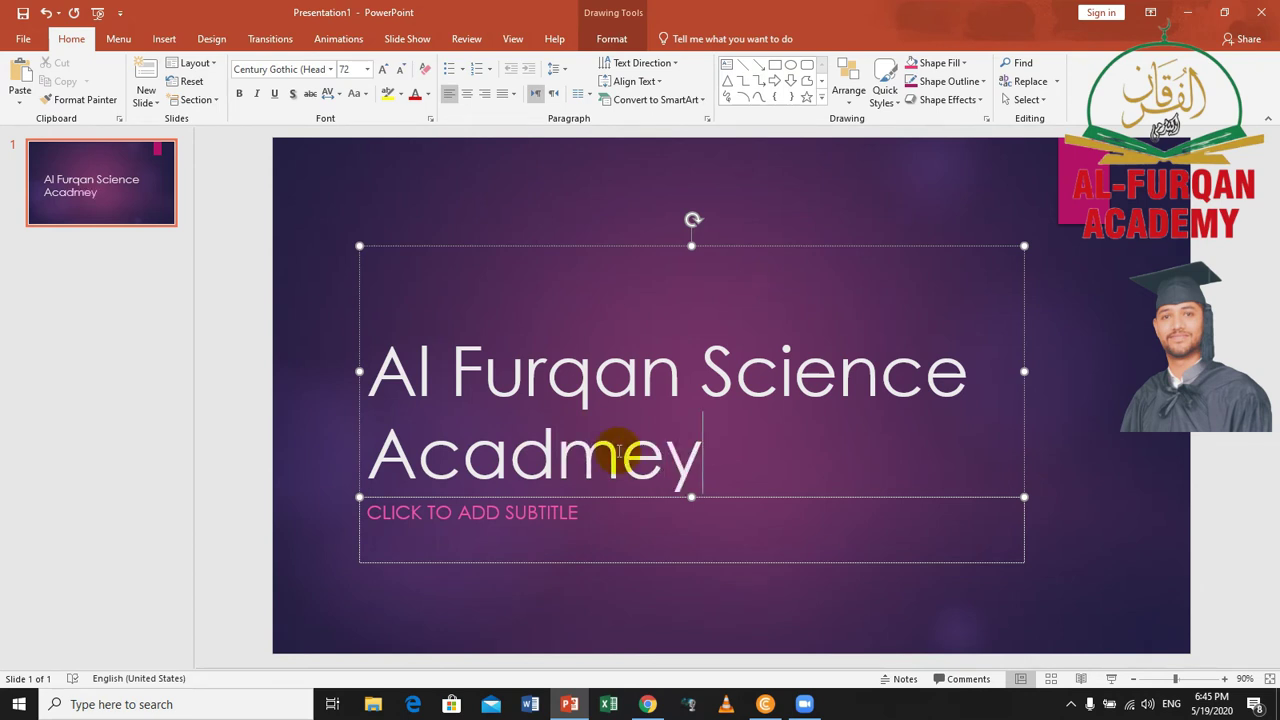
{"action": "left_click", "coordinate": [567, 520]}
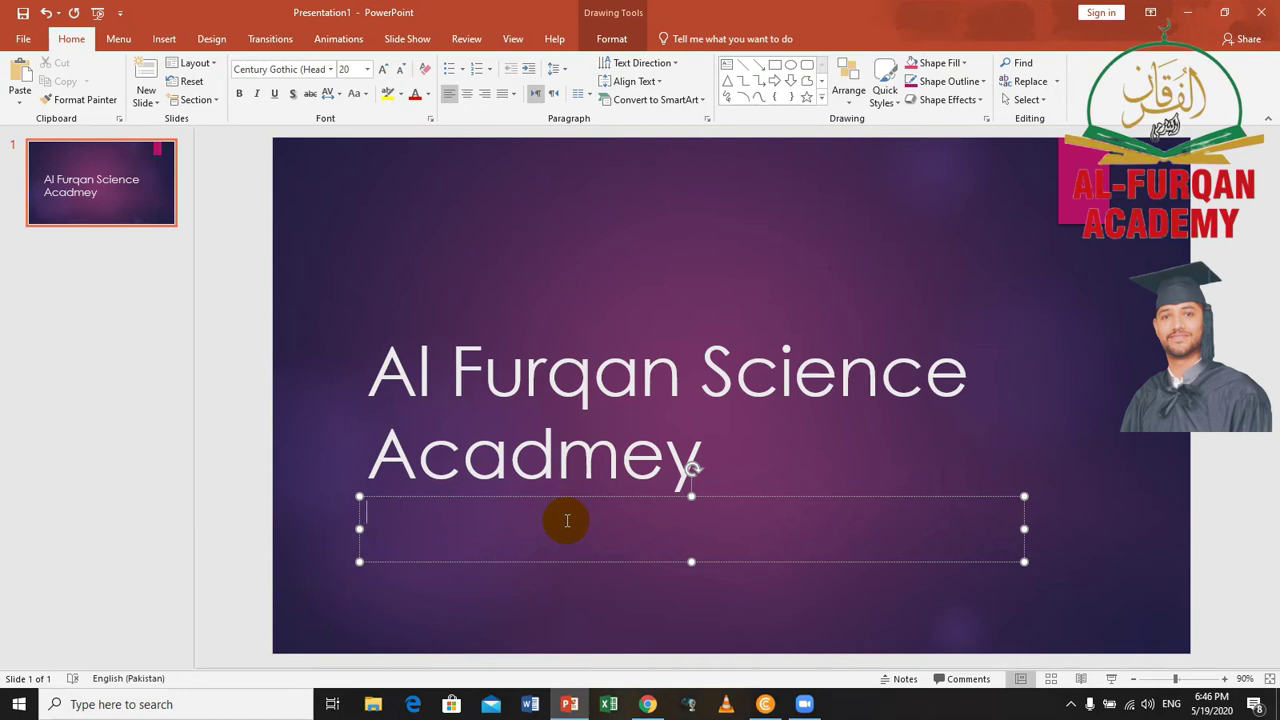
Fill the subtitle with the academy's location in capital letters, correcting typos
{"action": "type", "text": "ATTO KAY "}
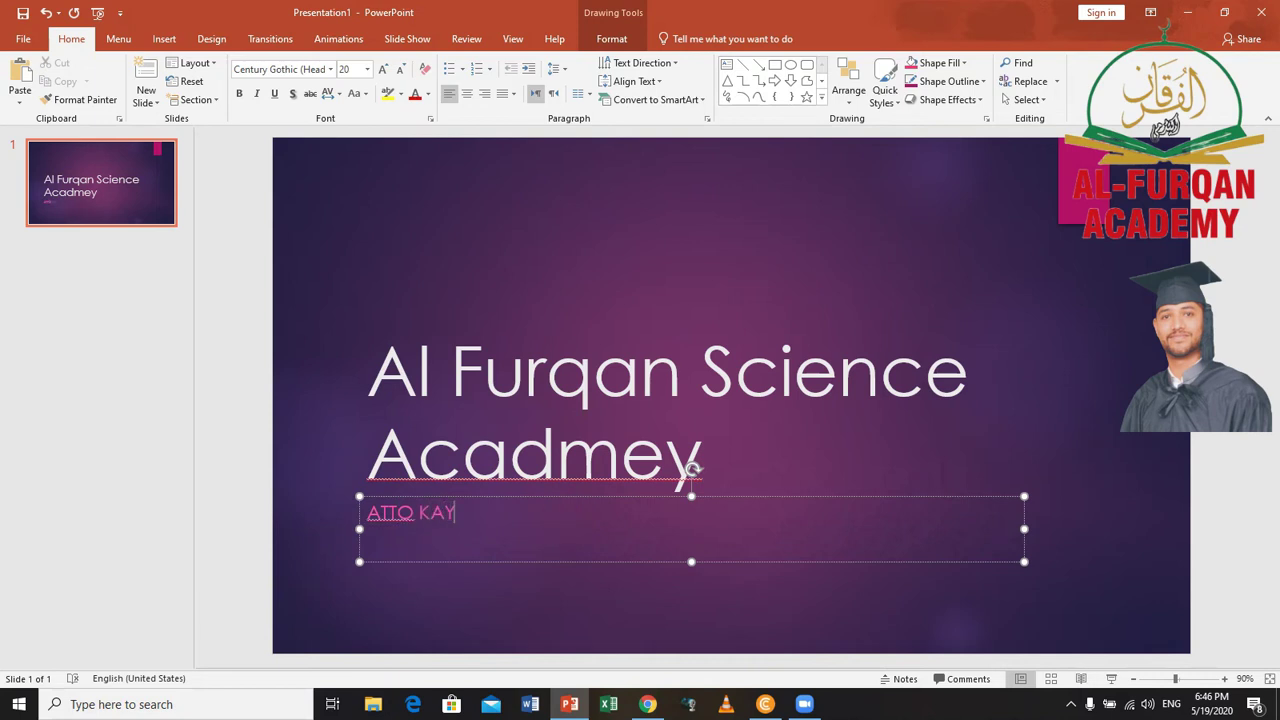
{"action": "type", "text": "AW"}
{"action": "type", "text": "A"}
{"action": "key", "text": "BackSpace"}
{"action": "type", "text": "WAWN"}
{"action": "key", "text": "BackSpace"}
{"action": "key", "text": "BackSpace"}
{"action": "key", "text": "BackSpace"}
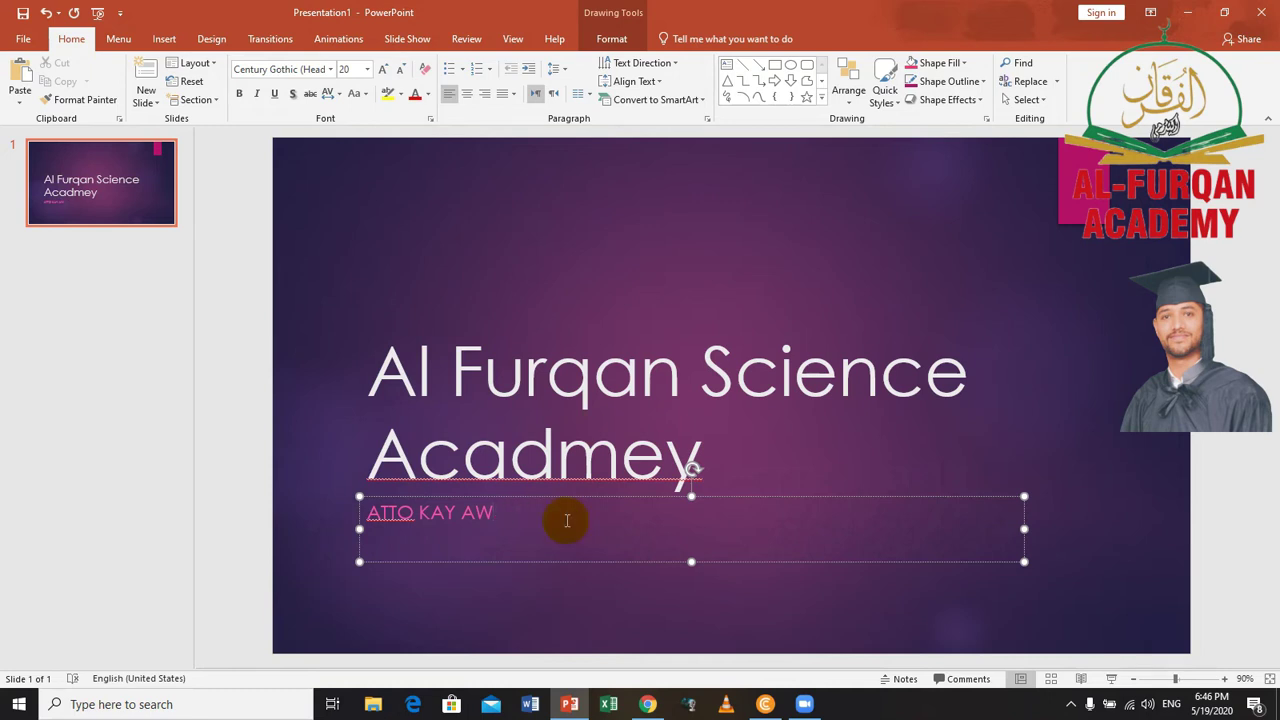
{"action": "type", "text": "AN B"}
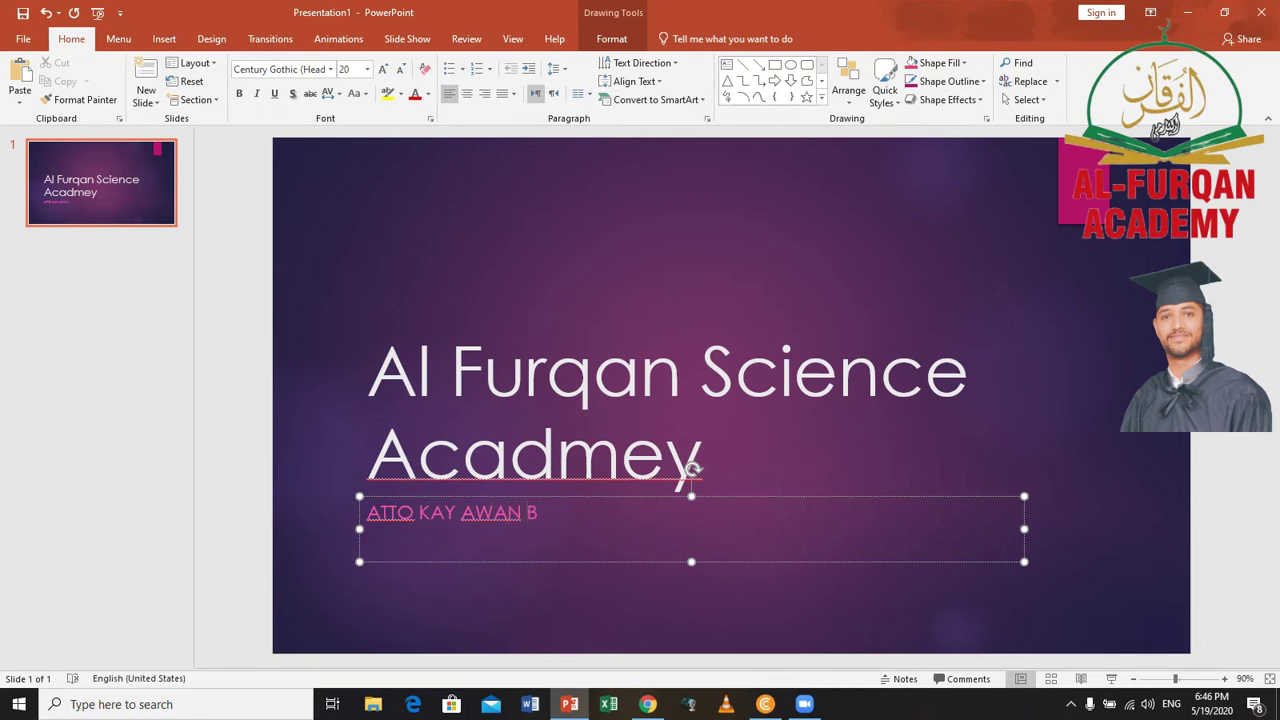
{"action": "type", "text": "ATA"}
{"action": "type", "text": " PUR LA"}
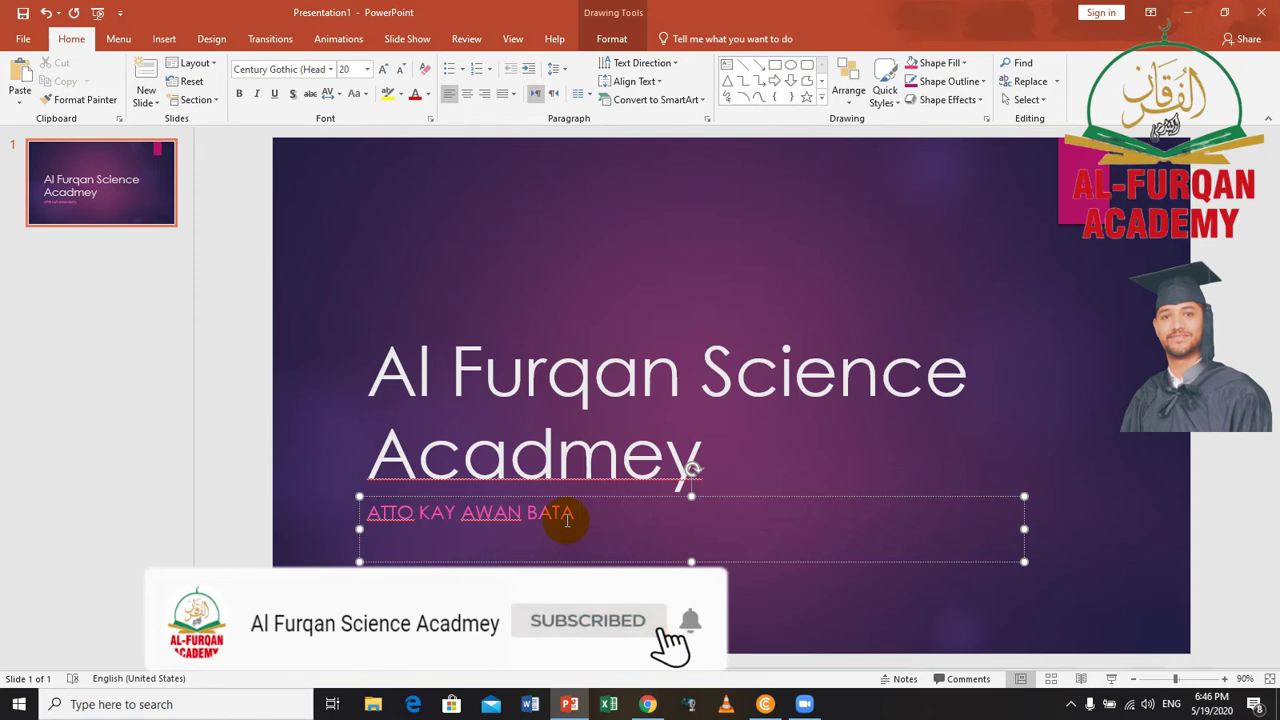
{"action": "key", "text": "BackSpace"}
{"action": "type", "text": "HR"}
{"action": "left_click", "coordinate": [603, 250]}
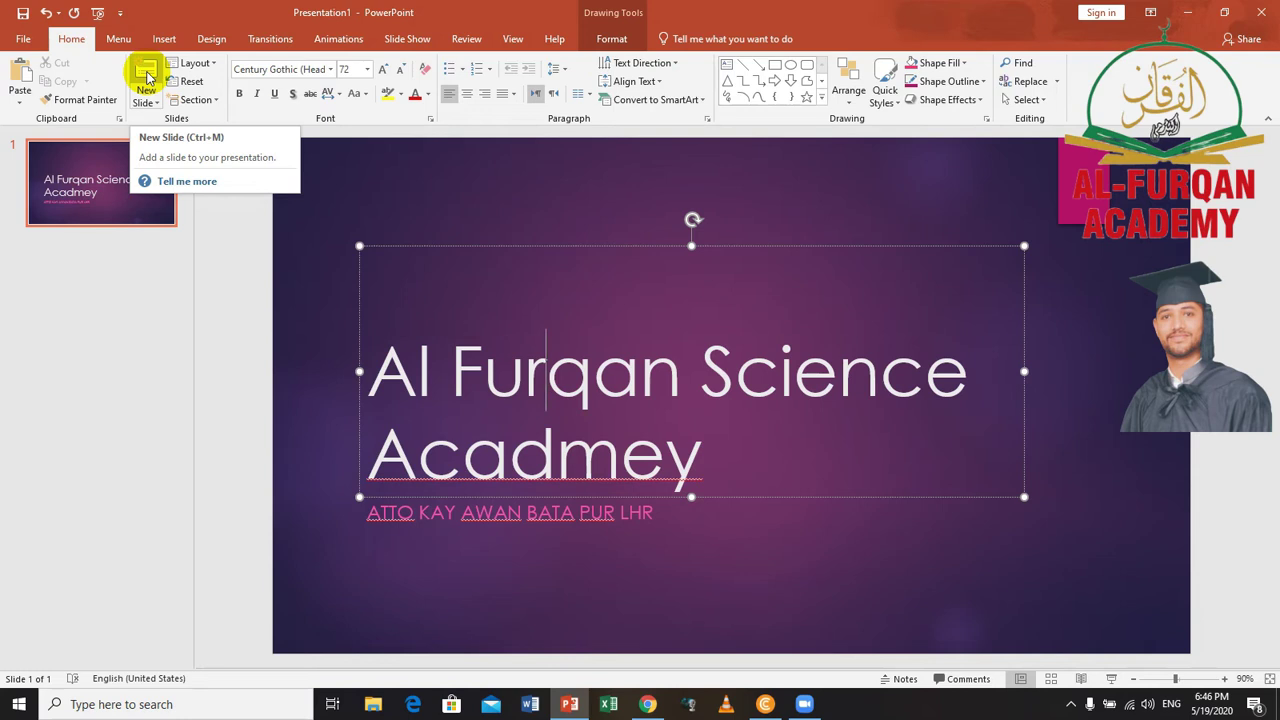
Insert a second slide and title it 'Acadmey Logo'
{"action": "left_click", "coordinate": [146, 77]}
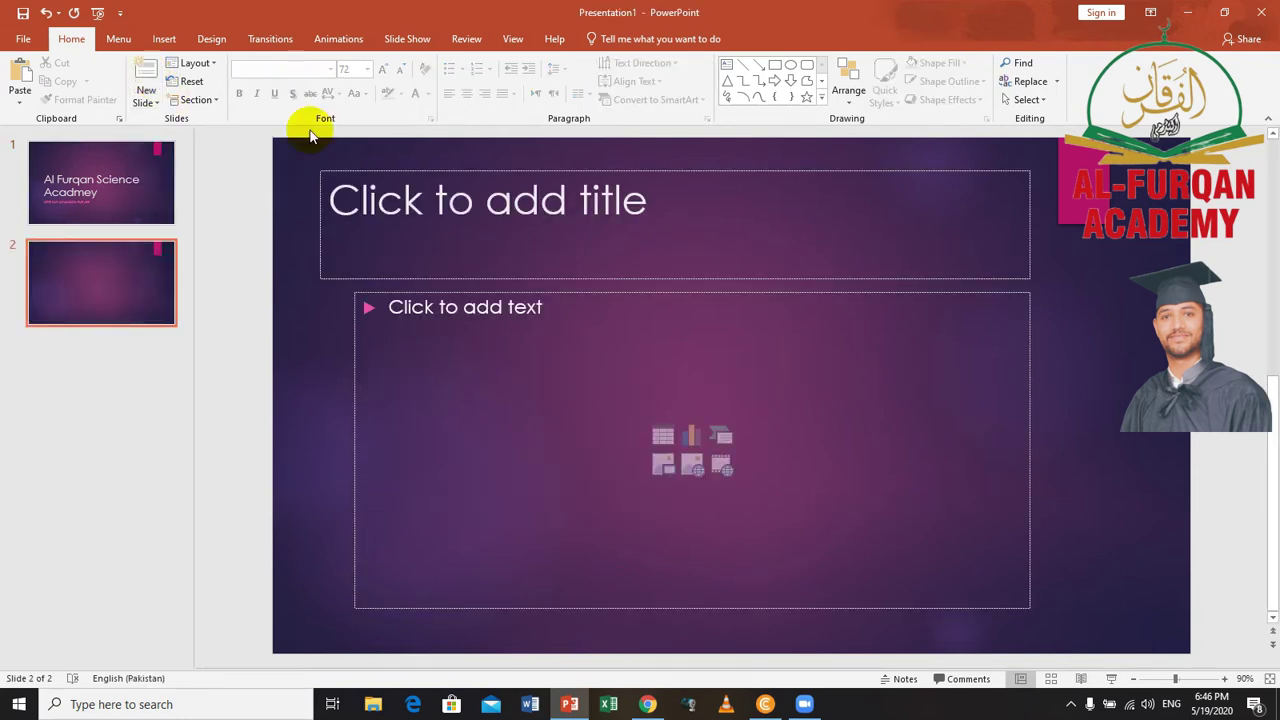
{"action": "left_click", "coordinate": [436, 206]}
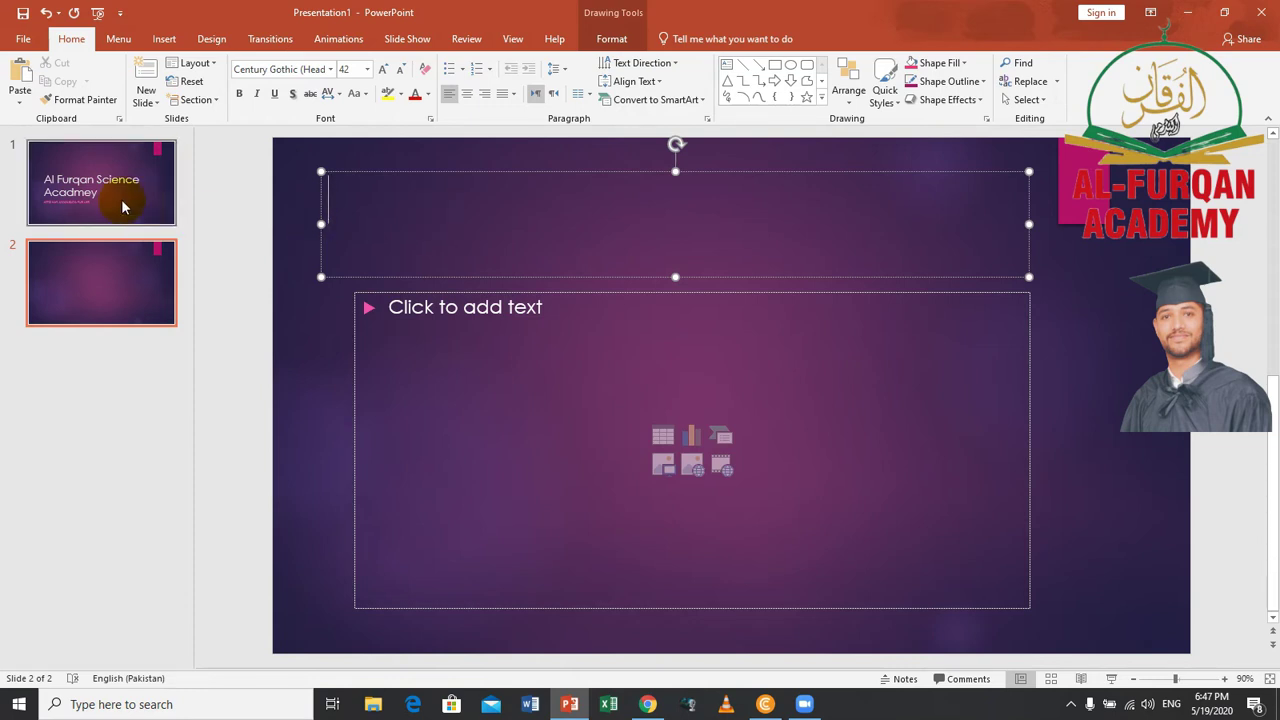
{"action": "type", "text": "P"}
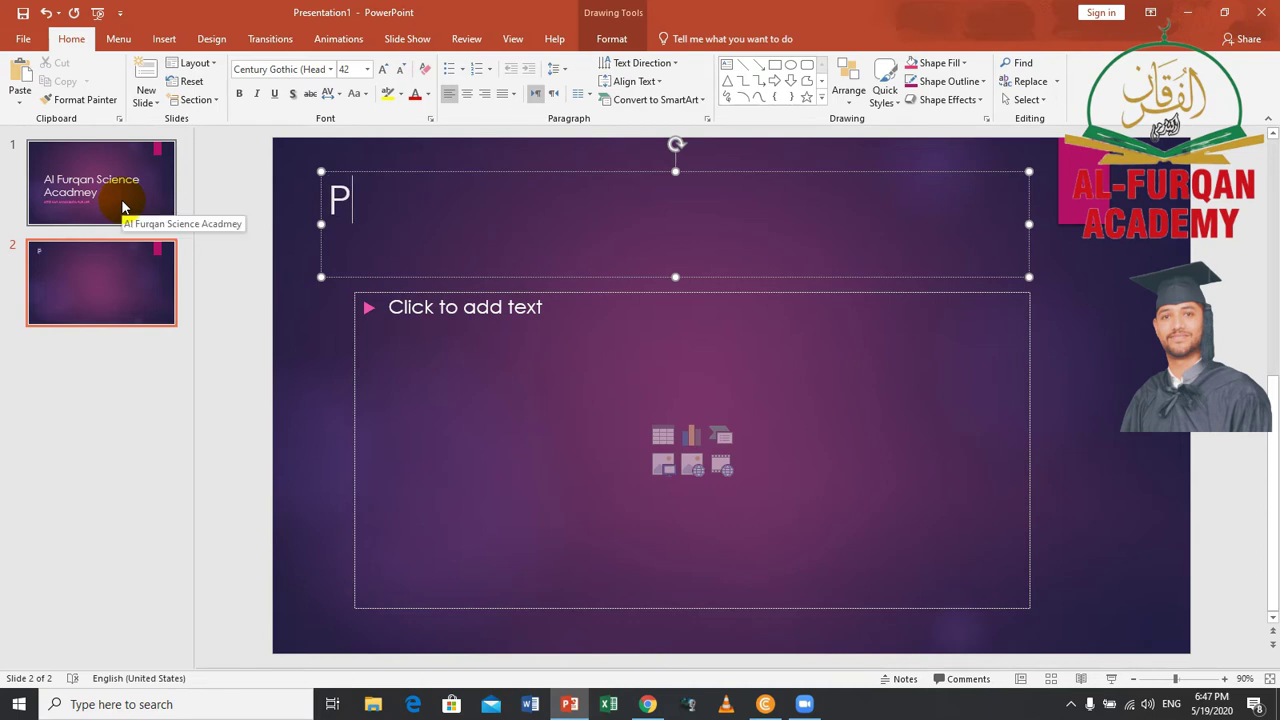
{"action": "key", "text": "BackSpace"}
{"action": "type", "text": "Aca"}
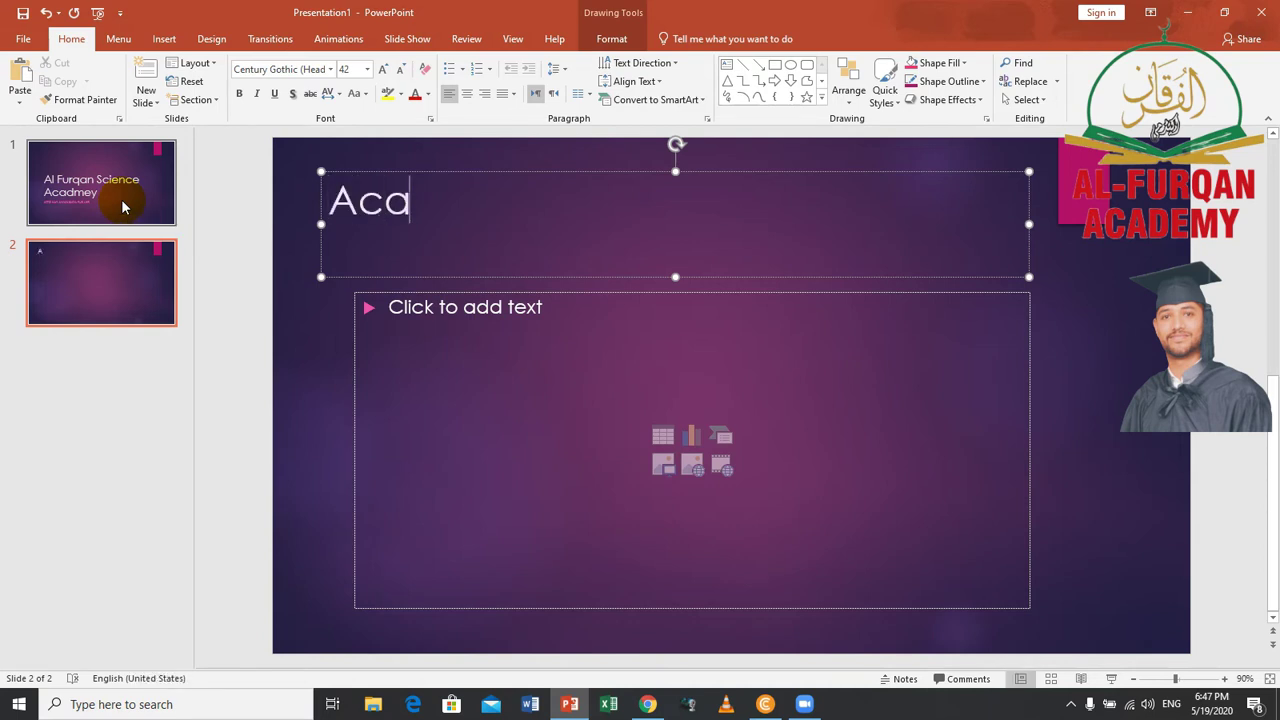
{"action": "type", "text": "dmey "}
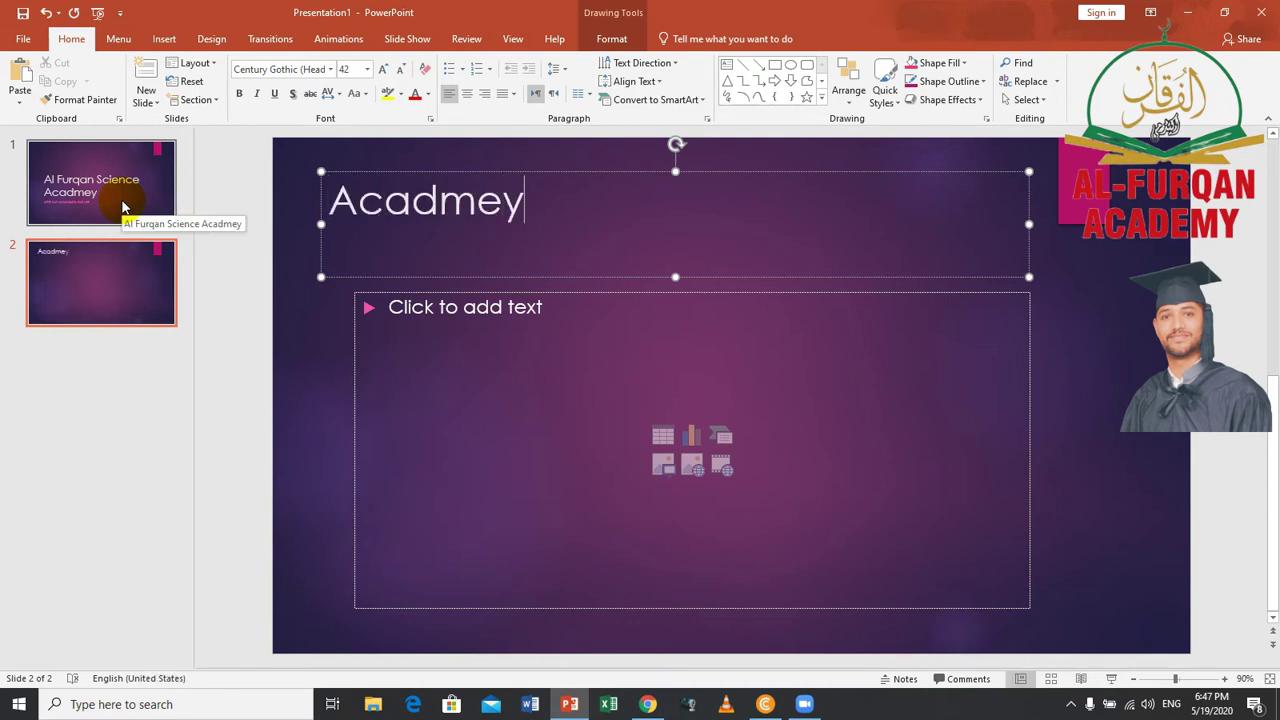
{"action": "type", "text": "Logo"}
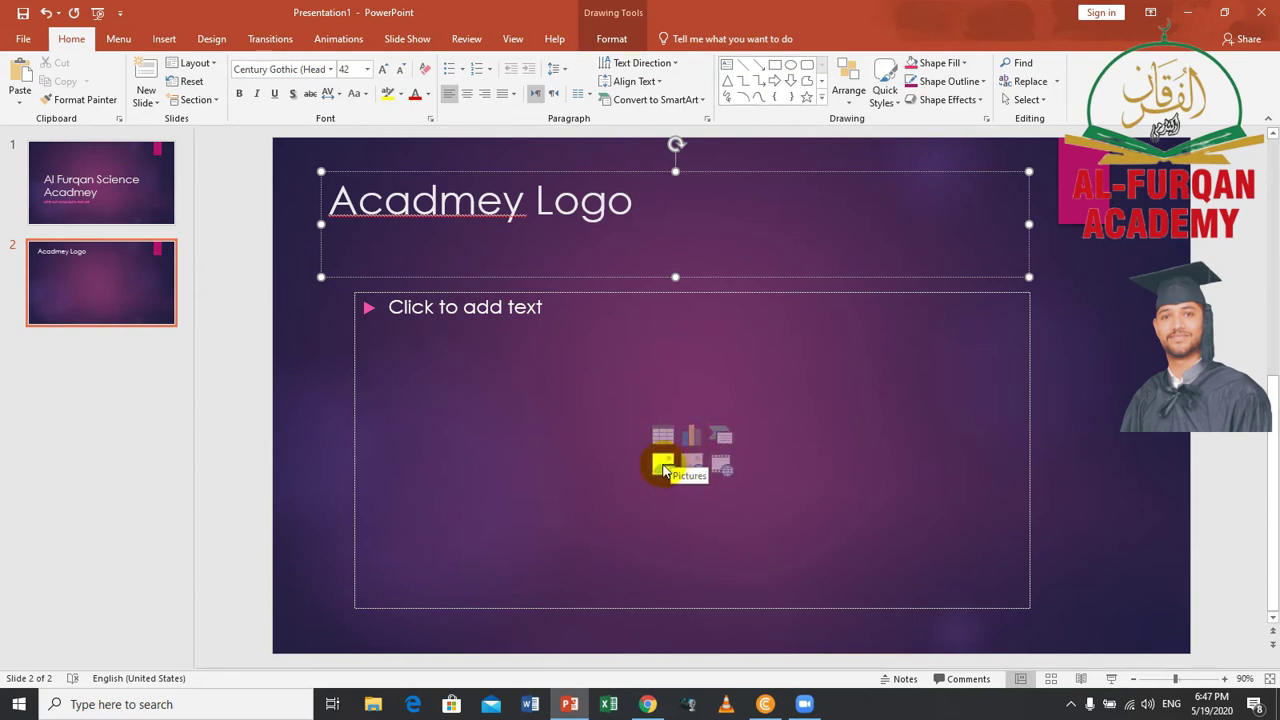
Insert the academy logo image from the Al furqan folder on the F: Software drive
{"action": "left_click", "coordinate": [664, 466]}
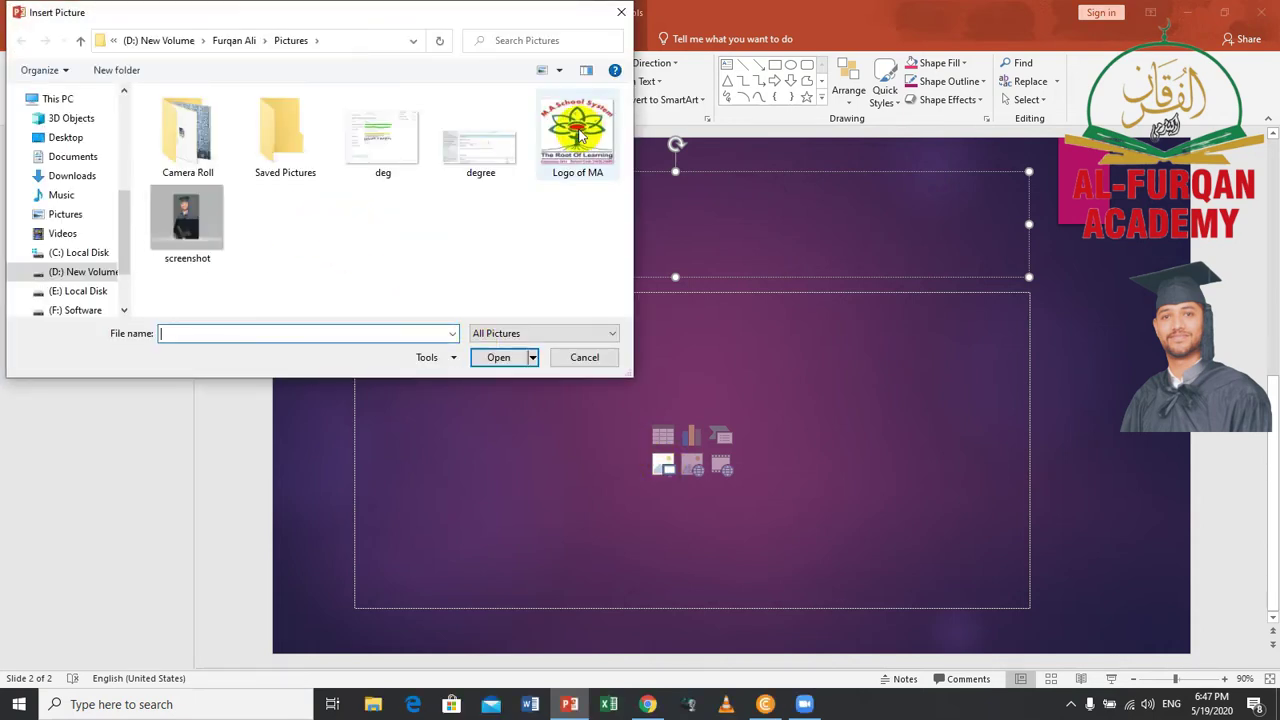
{"action": "left_click", "coordinate": [85, 291]}
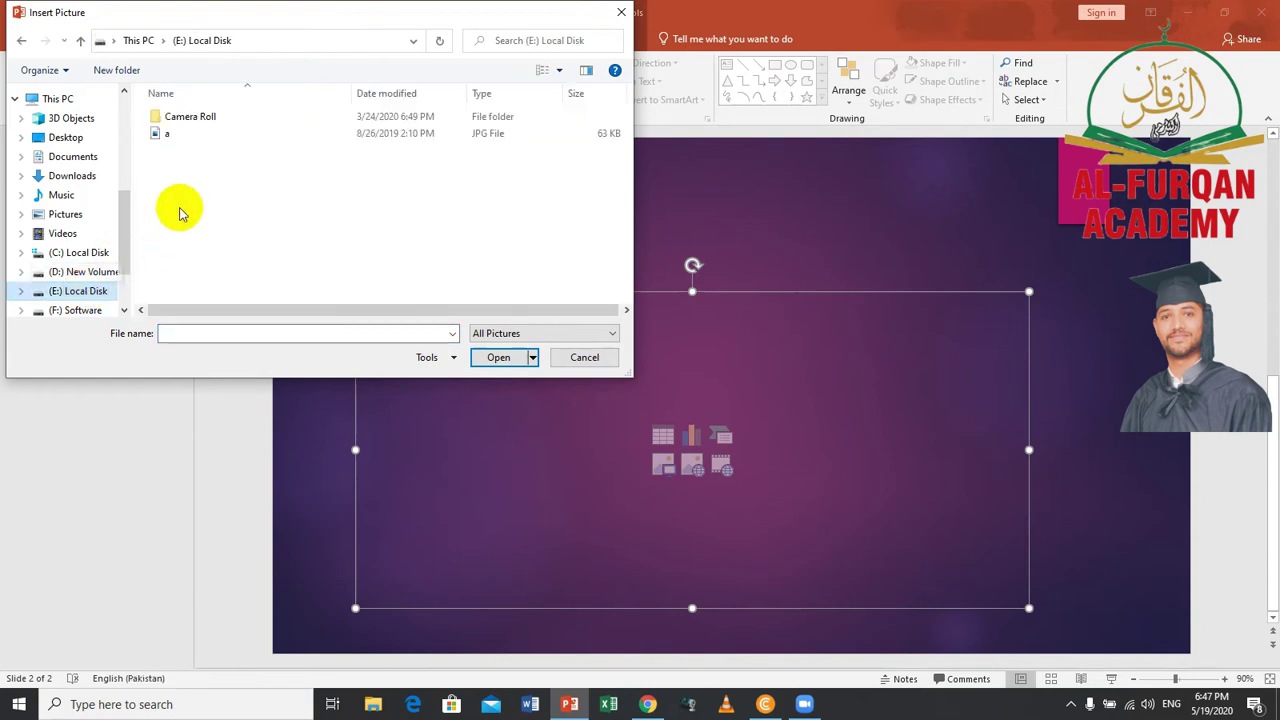
{"action": "left_click", "coordinate": [60, 310]}
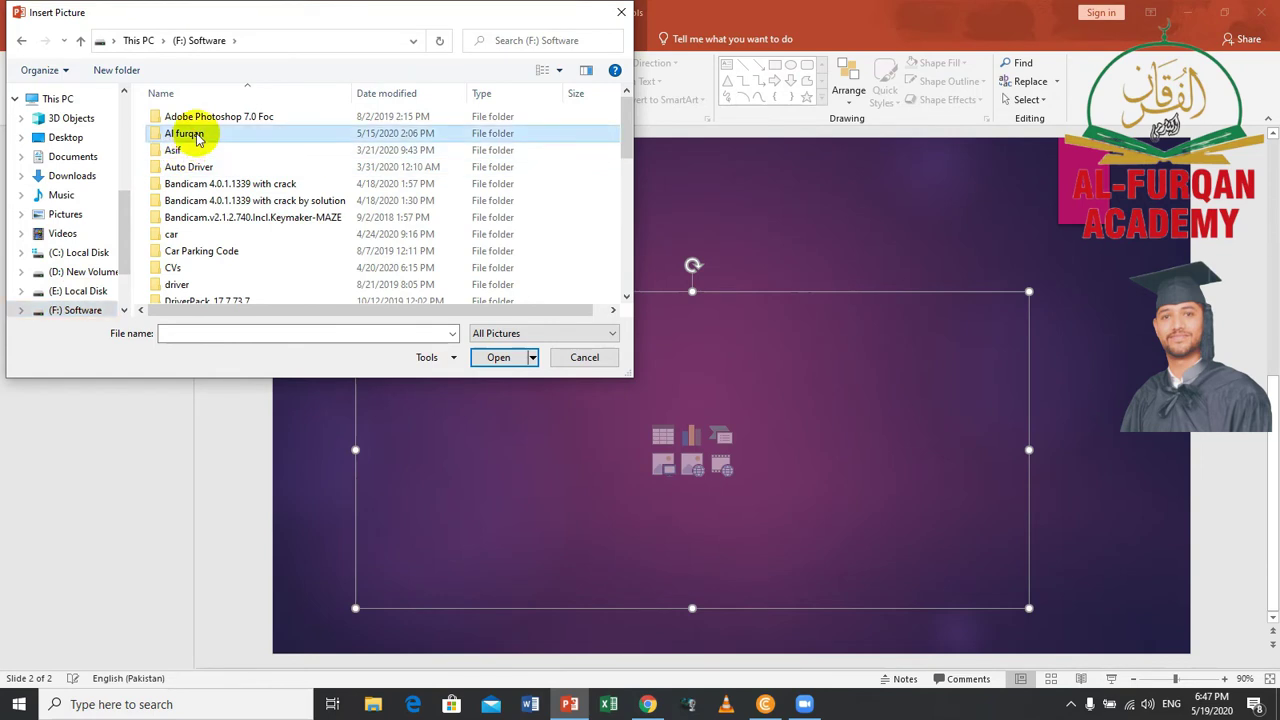
{"action": "double_click", "coordinate": [180, 133]}
{"action": "double_click", "coordinate": [212, 152]}
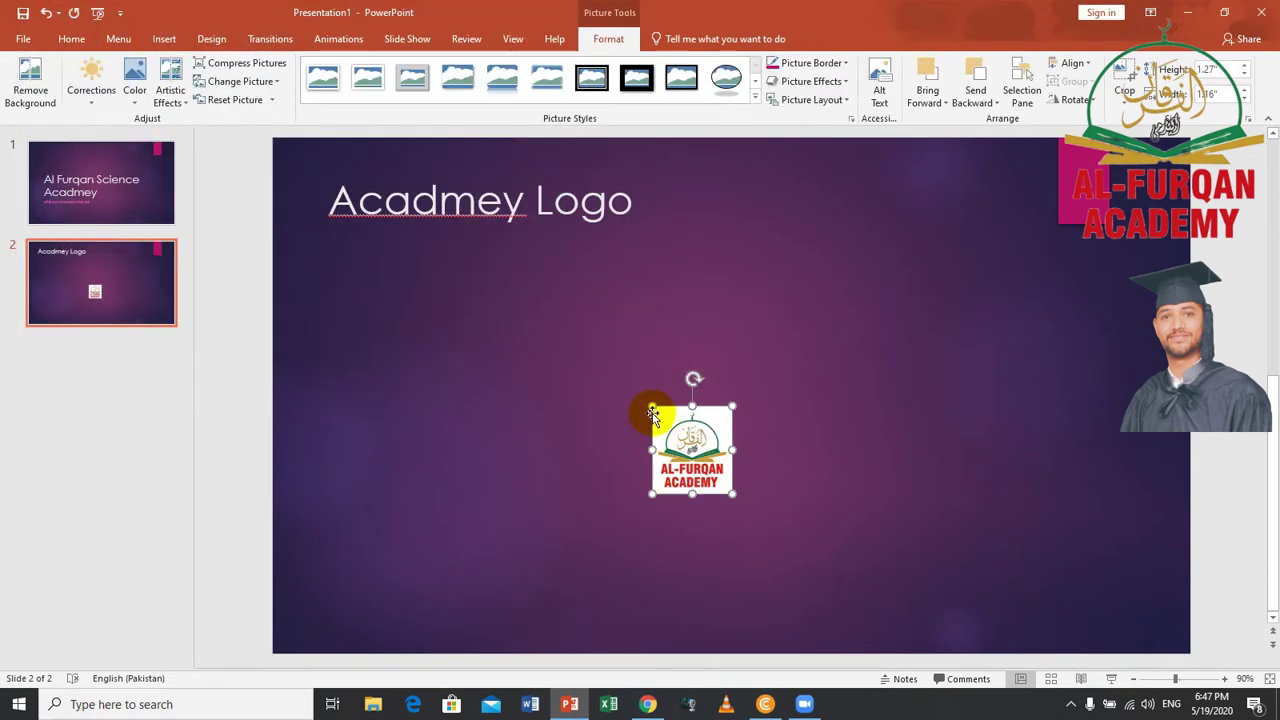
Enlarge the logo and centre it beneath the 'Acadmey Logo' title
{"action": "left_click_drag", "start_coordinate": [652, 407], "coordinate": [471, 343]}
{"action": "left_click_drag", "start_coordinate": [553, 356], "coordinate": [678, 419]}
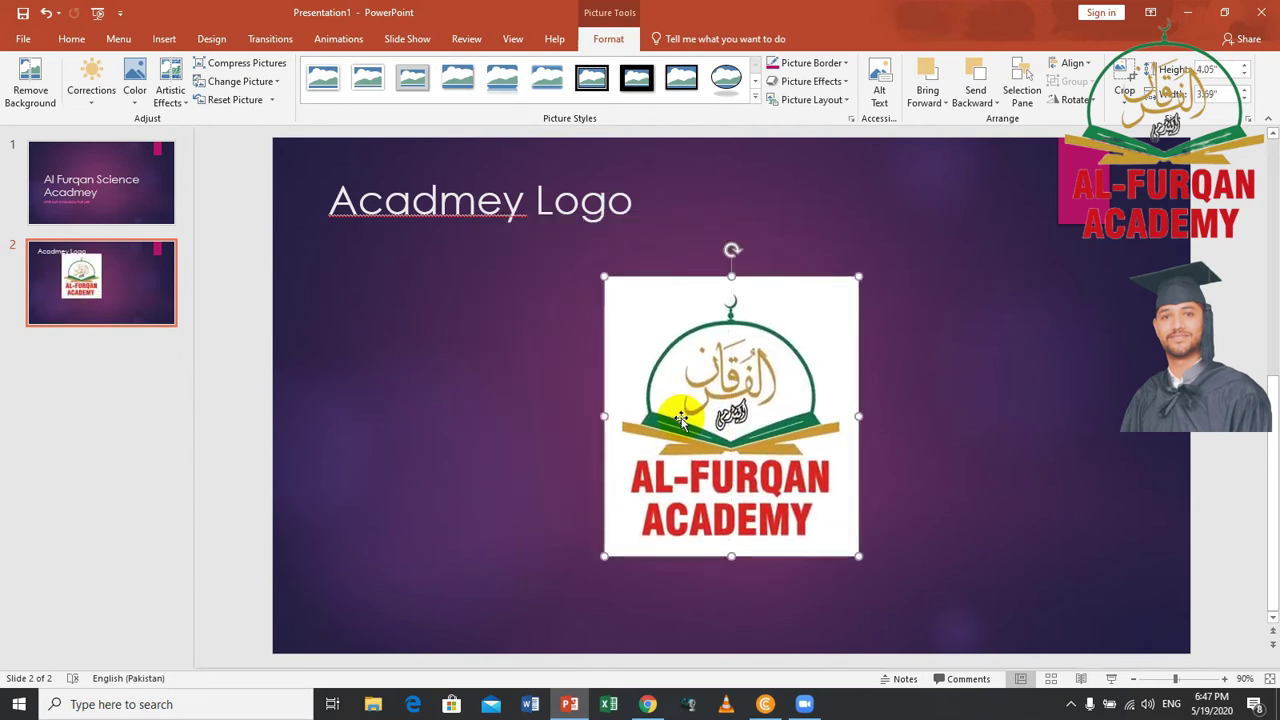
{"action": "left_click", "coordinate": [516, 355]}
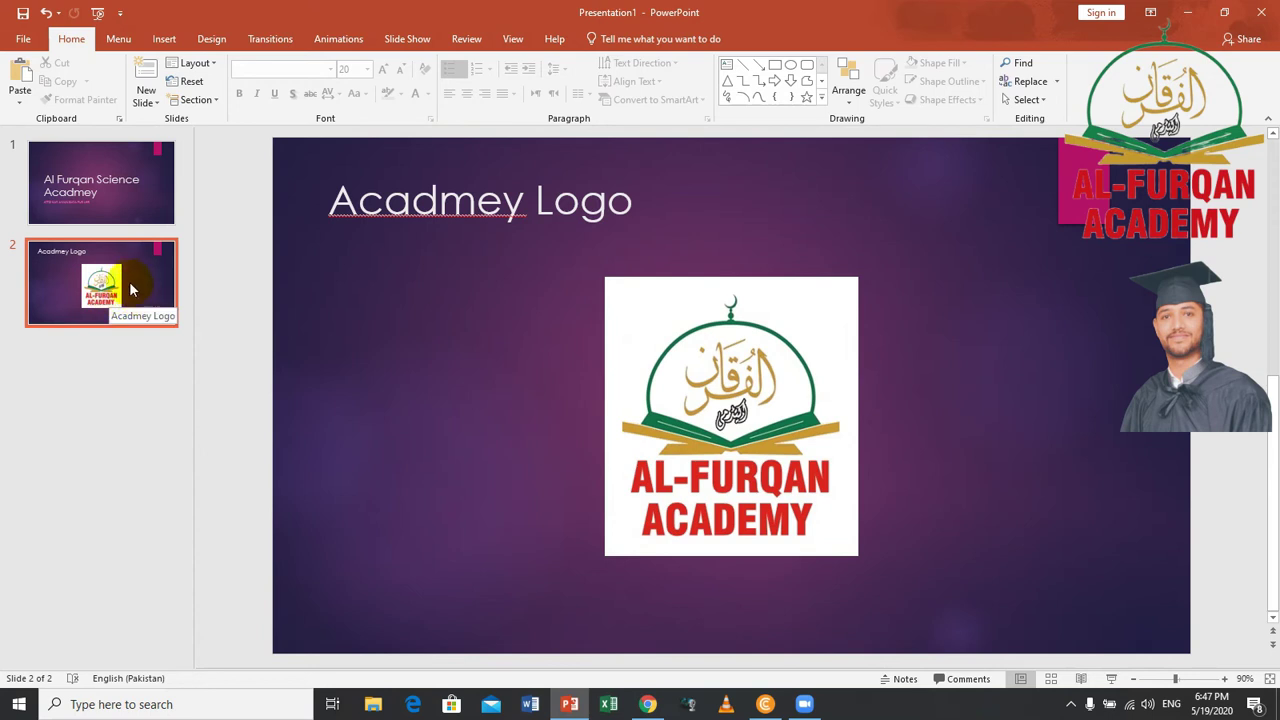
Display the New Slide gallery of Ion slide layouts
{"action": "left_click", "coordinate": [148, 100]}
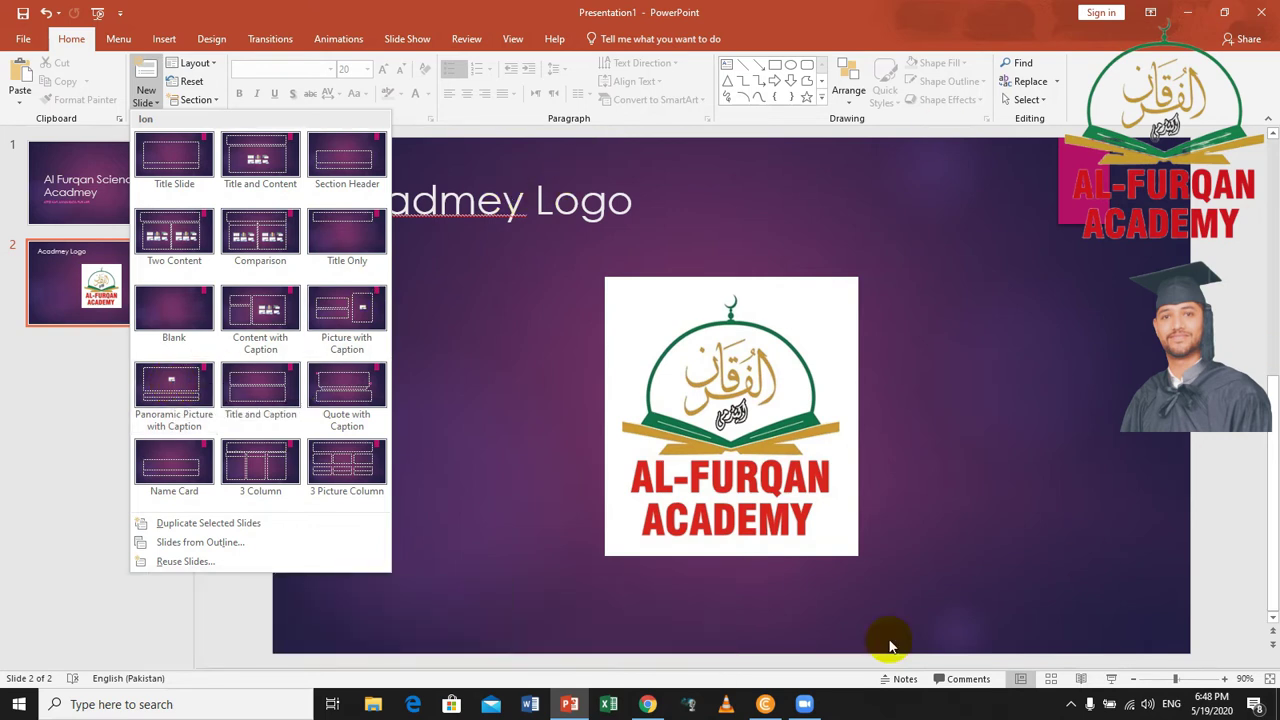
{"action": "left_click", "coordinate": [758, 8]}
{"action": "left_click", "coordinate": [780, 10]}
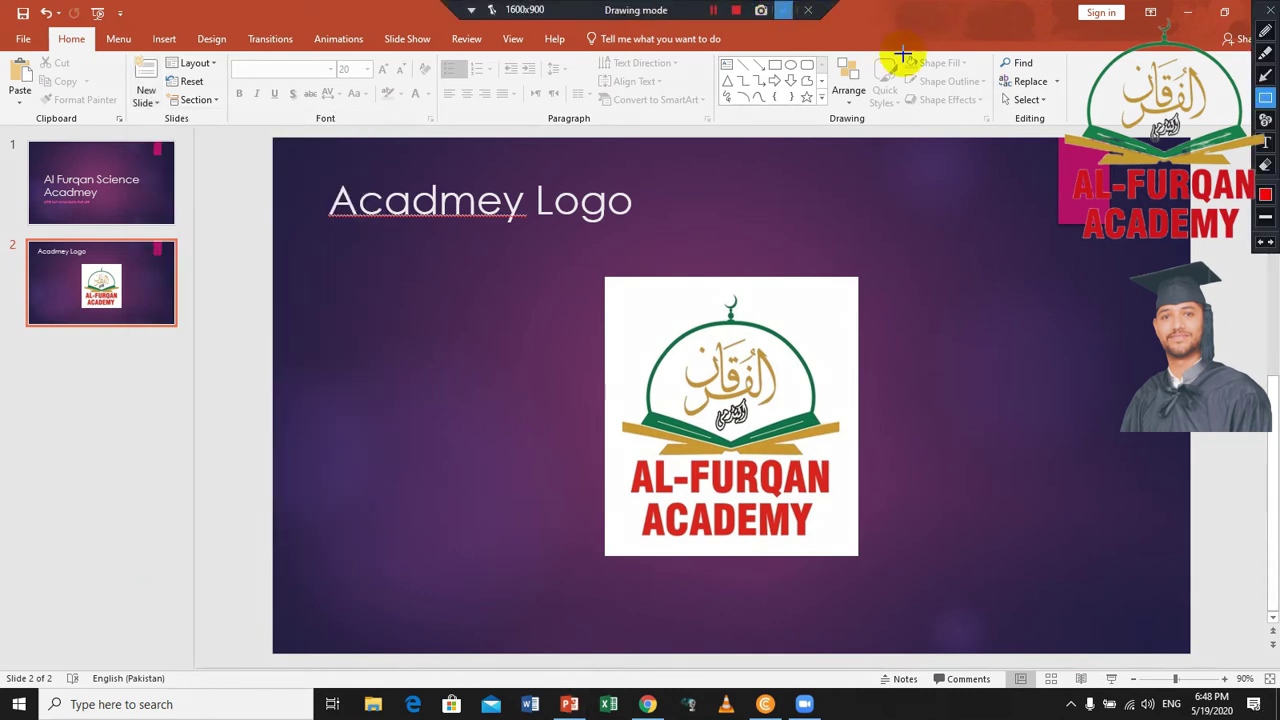
{"action": "mouse_move", "coordinate": [272, 135]}
{"action": "left_mouse_down"}
{"action": "mouse_move", "coordinate": [786, 523]}
{"action": "mouse_move", "coordinate": [1094, 643]}
{"action": "mouse_move", "coordinate": [1267, 660]}
{"action": "mouse_move", "coordinate": [1208, 660]}
{"action": "left_mouse_up"}
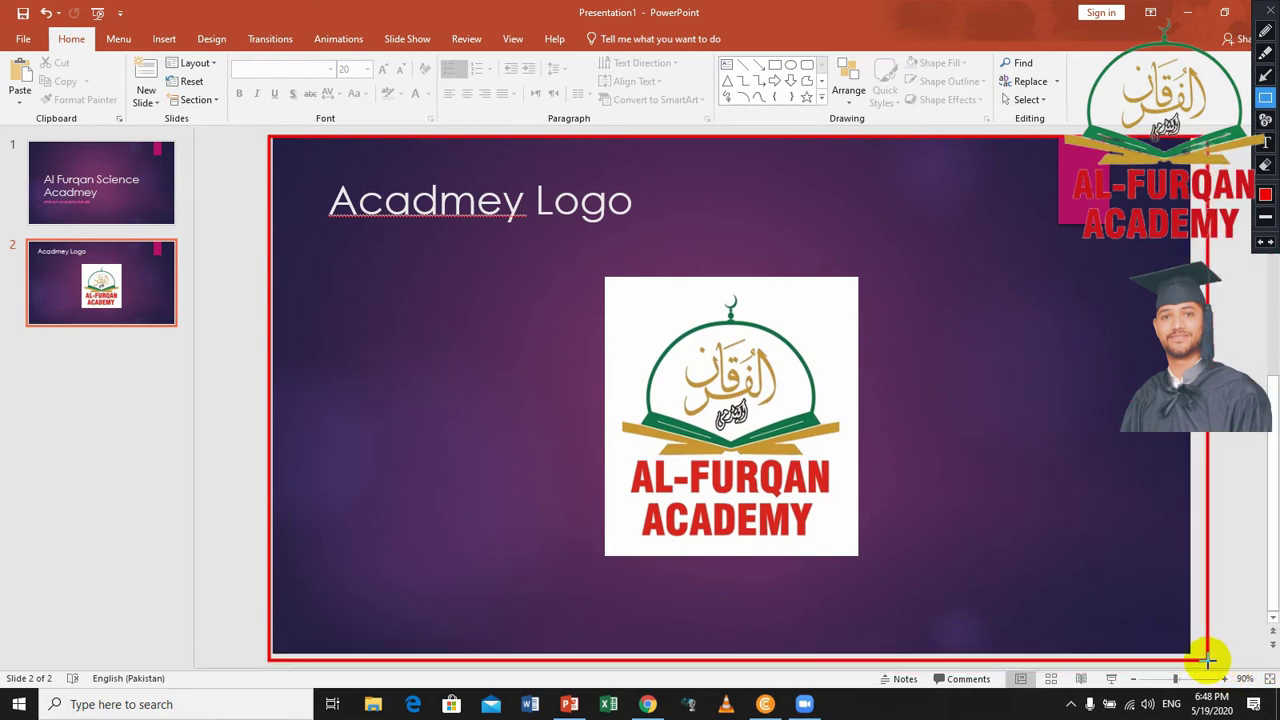
{"action": "key", "text": "Escape"}
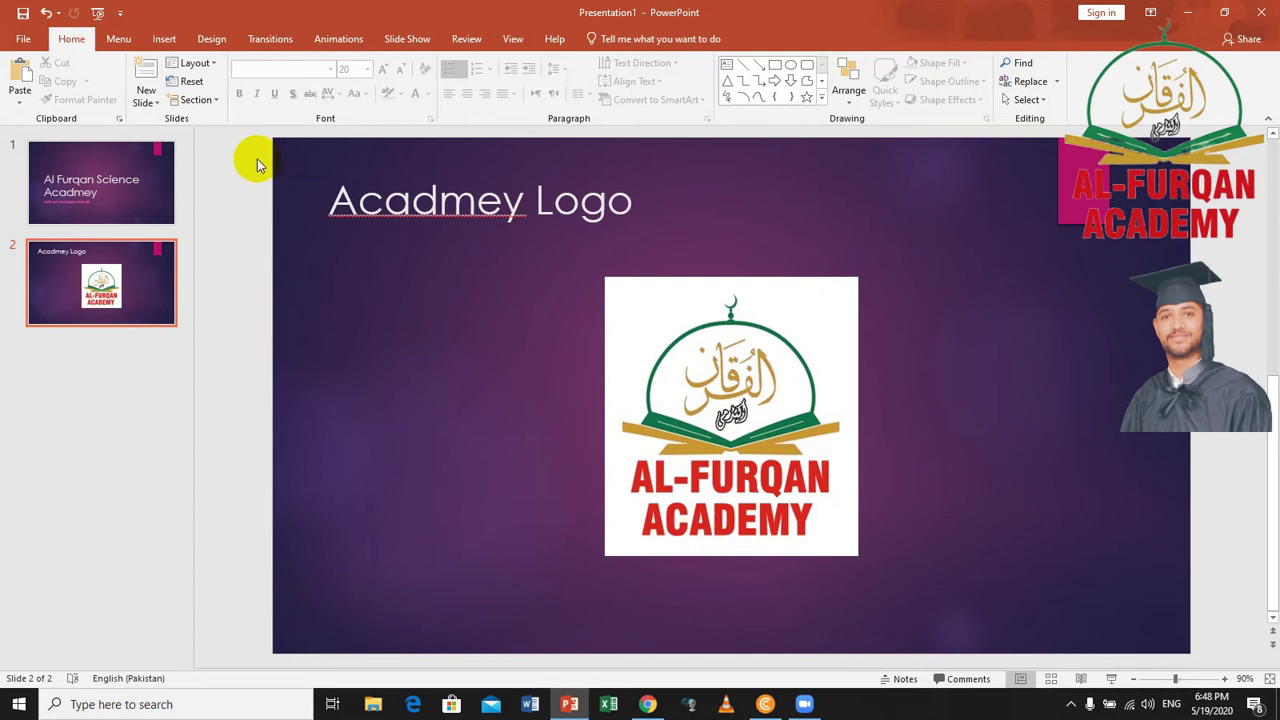
{"action": "left_click", "coordinate": [143, 103]}
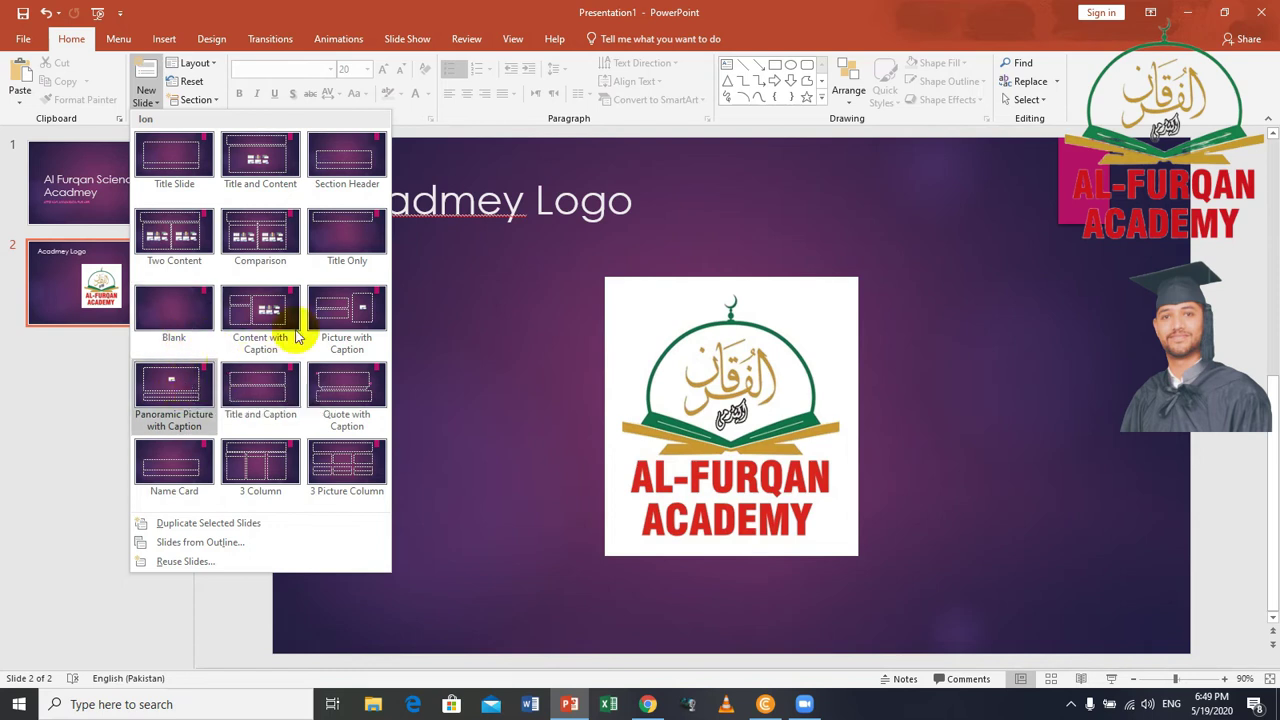
Add a third slide with the Panoramic Picture with Caption layout
{"action": "left_click", "coordinate": [181, 381]}
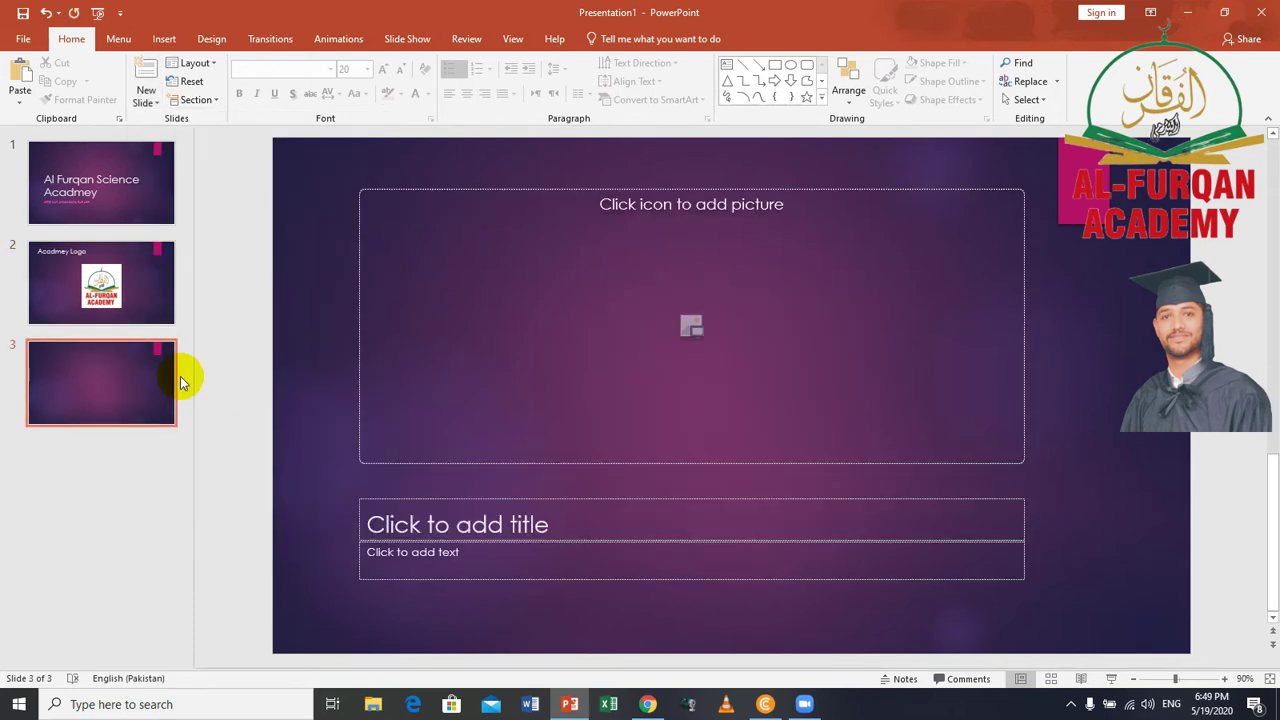
{"action": "left_click", "coordinate": [687, 330]}
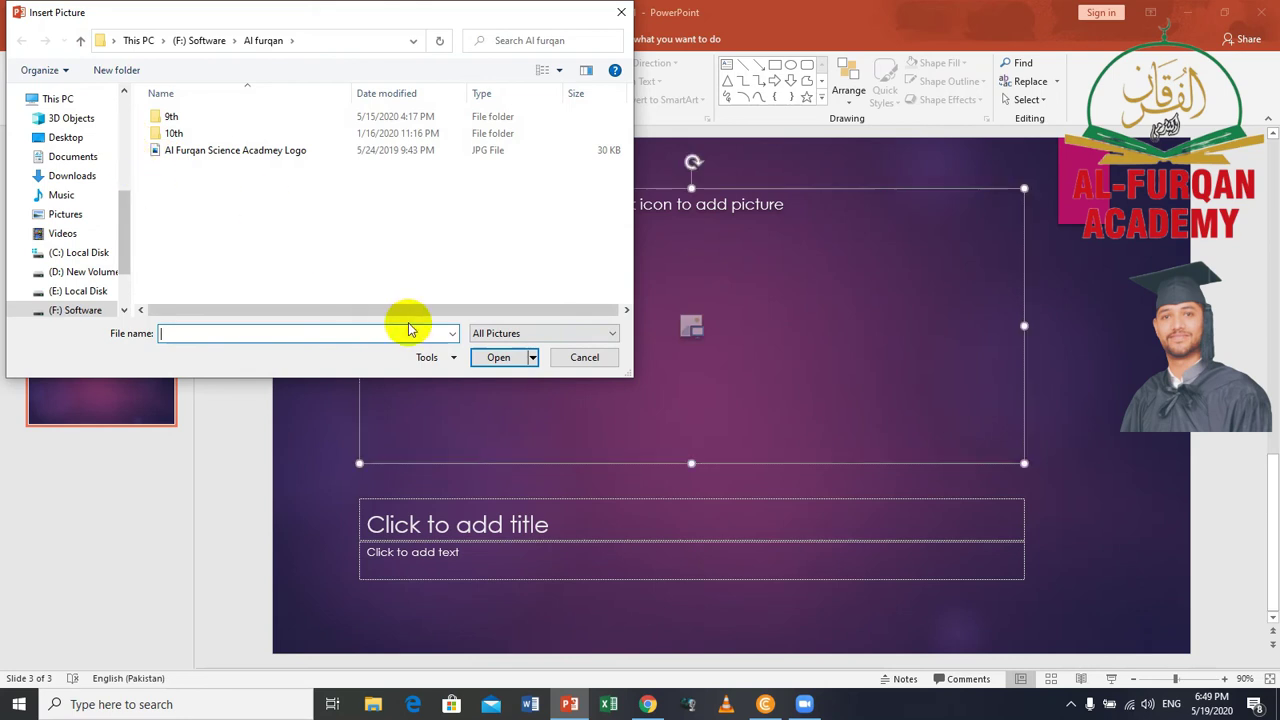
{"action": "left_click", "coordinate": [578, 357]}
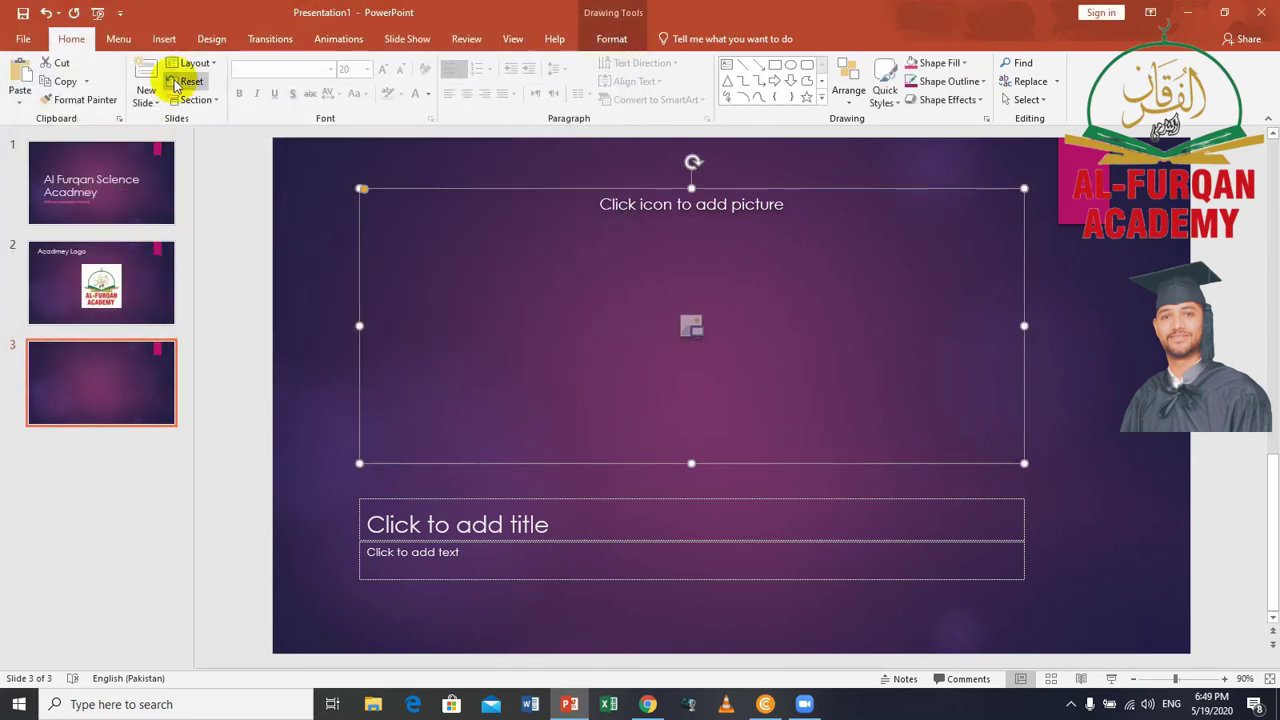
{"action": "left_click", "coordinate": [166, 44]}
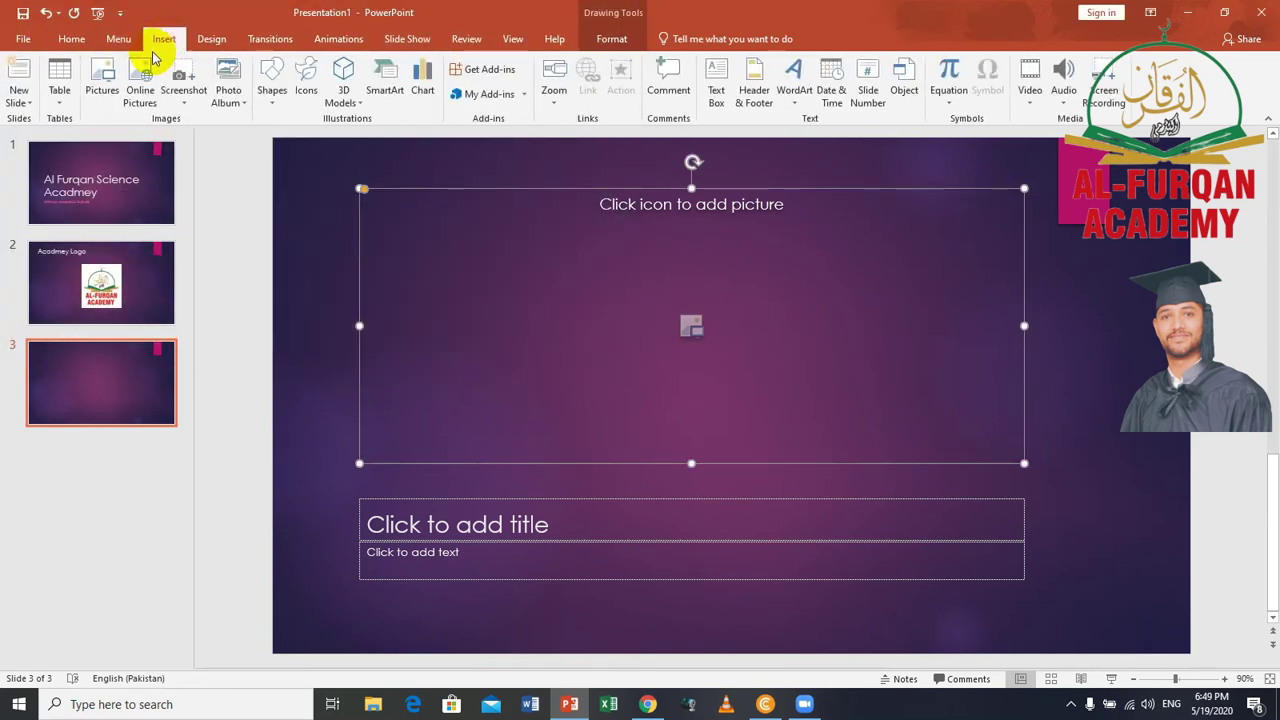
{"action": "left_click", "coordinate": [66, 39]}
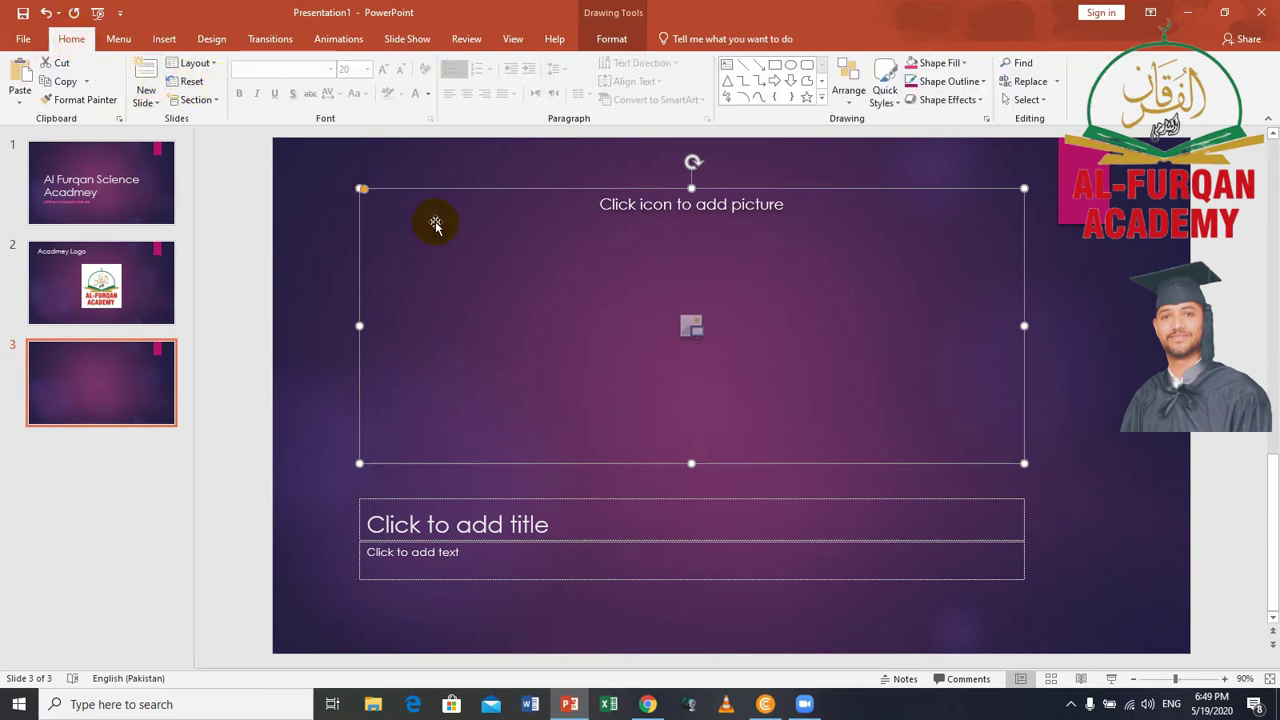
{"action": "left_click", "coordinate": [691, 327]}
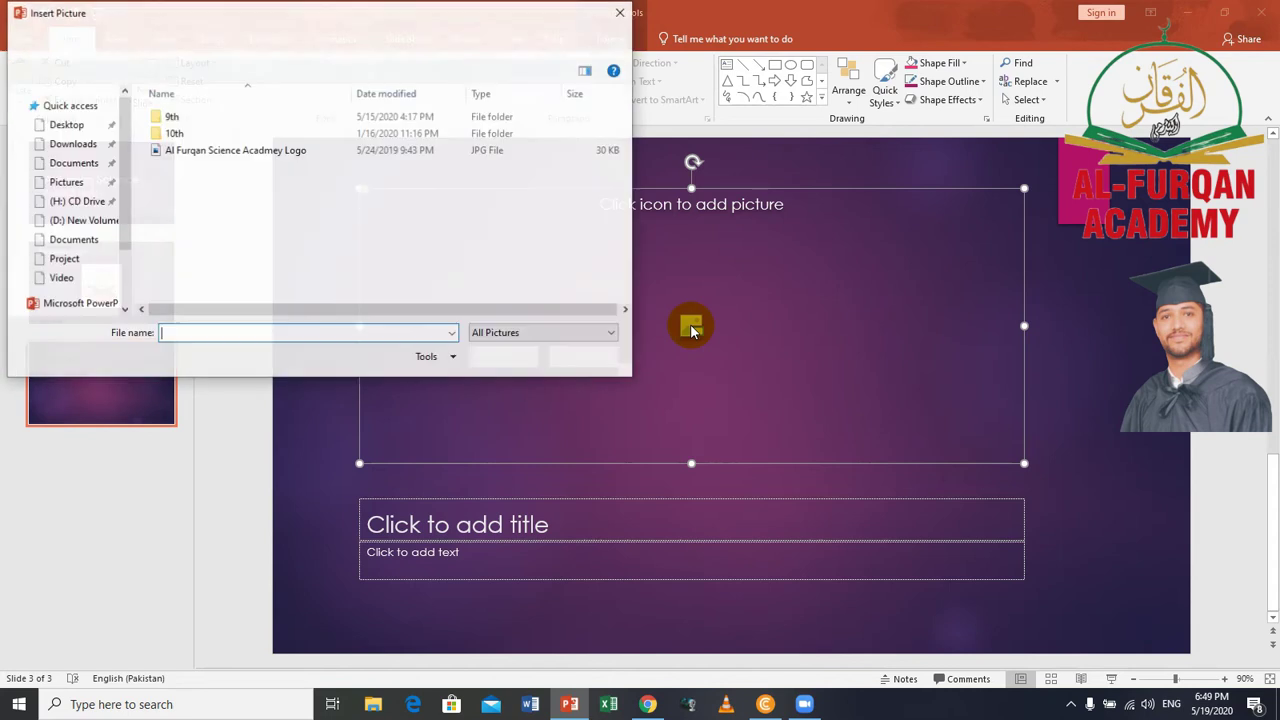
Search the drives, Al furqan and Downloads folders for the poster picture
{"action": "left_click", "coordinate": [87, 274]}
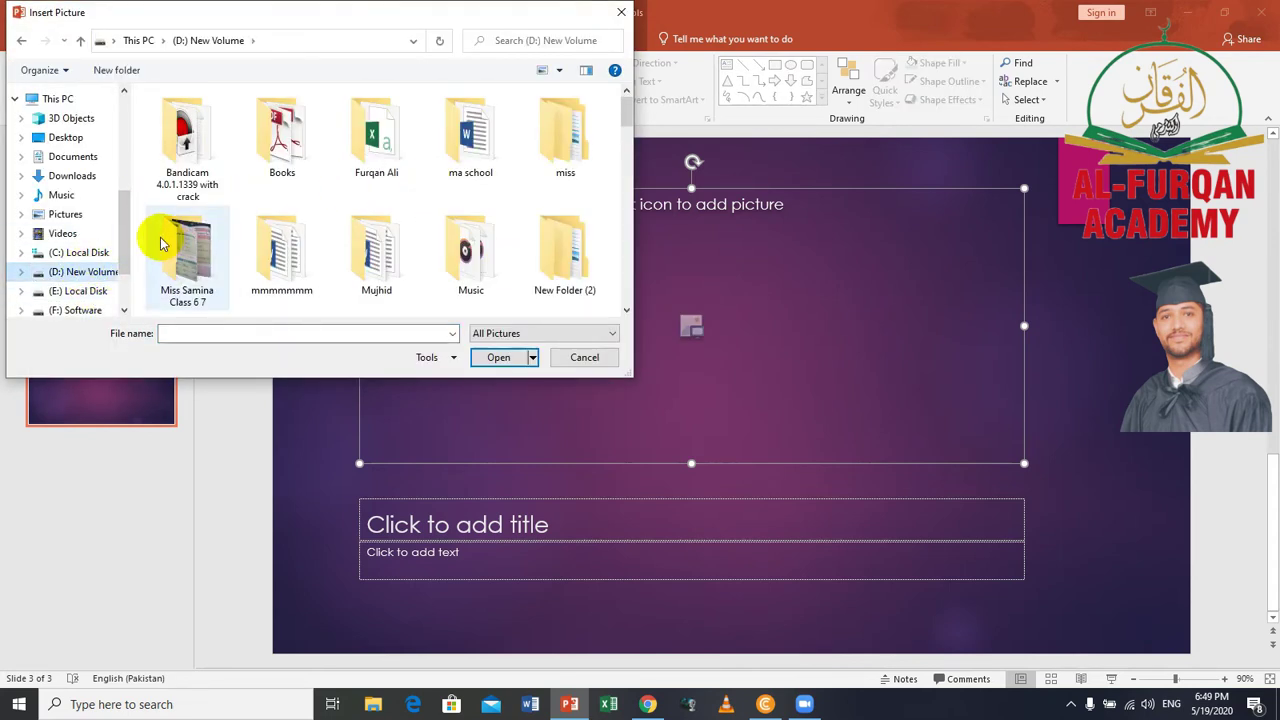
{"action": "left_click", "coordinate": [85, 292]}
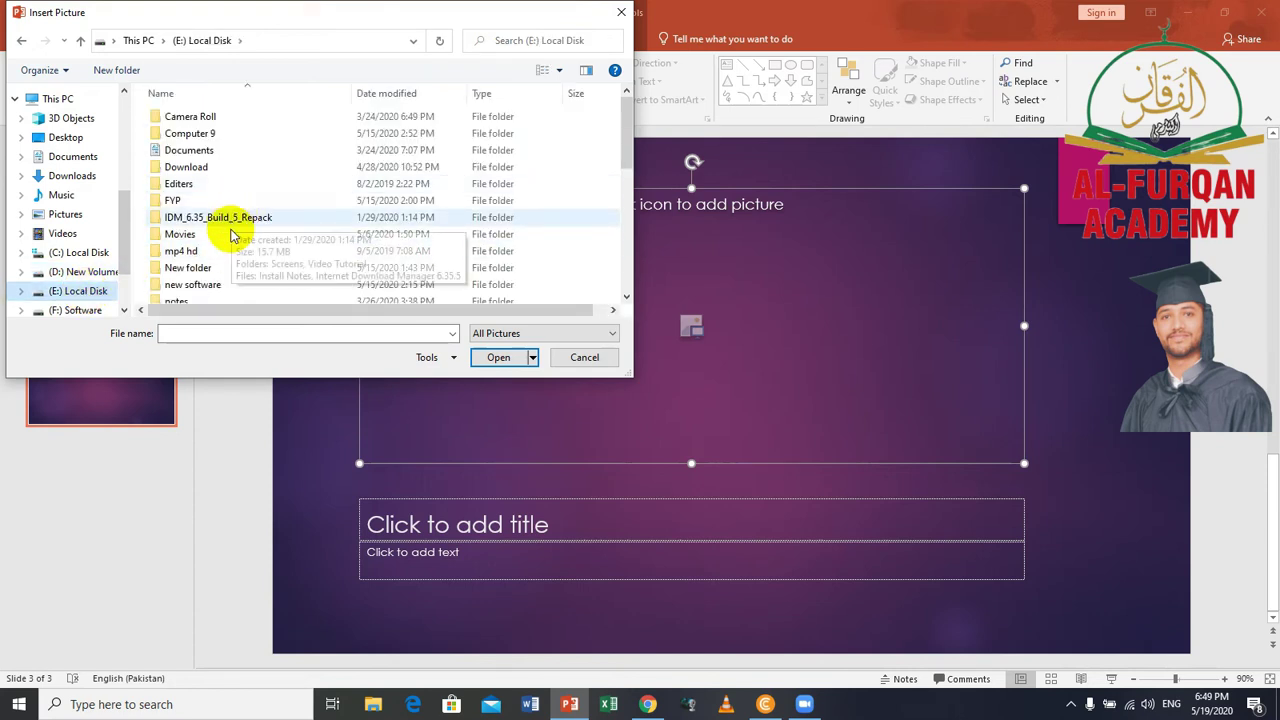
{"action": "left_click", "coordinate": [65, 312]}
{"action": "left_click", "coordinate": [196, 141]}
{"action": "double_click", "coordinate": [196, 141]}
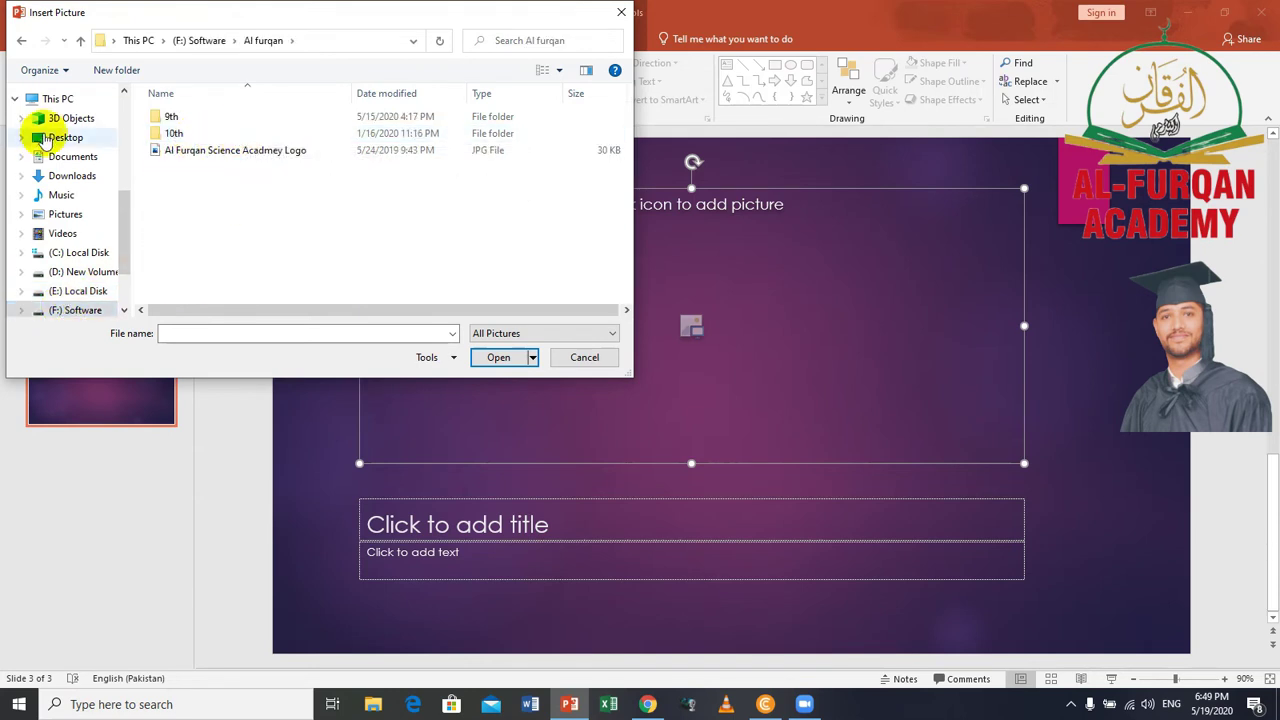
{"action": "left_click", "coordinate": [68, 176]}
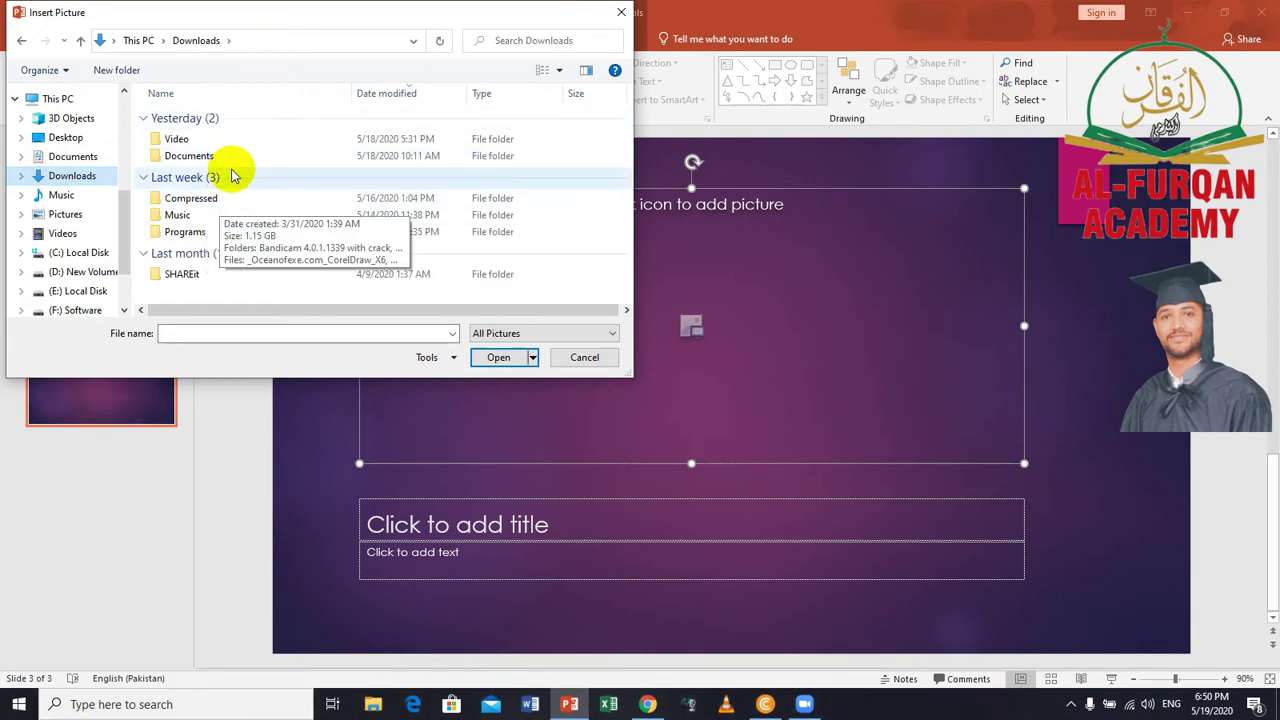
{"action": "double_click", "coordinate": [189, 156]}
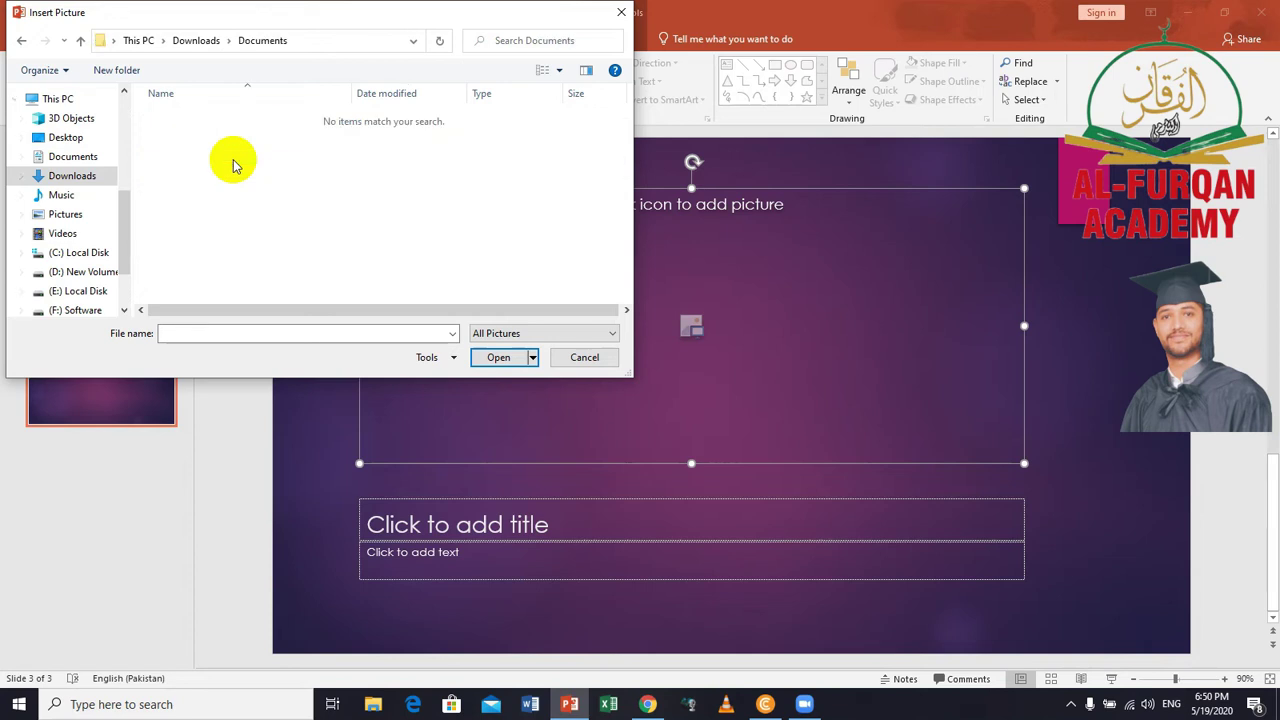
{"action": "key", "text": "alt+Left"}
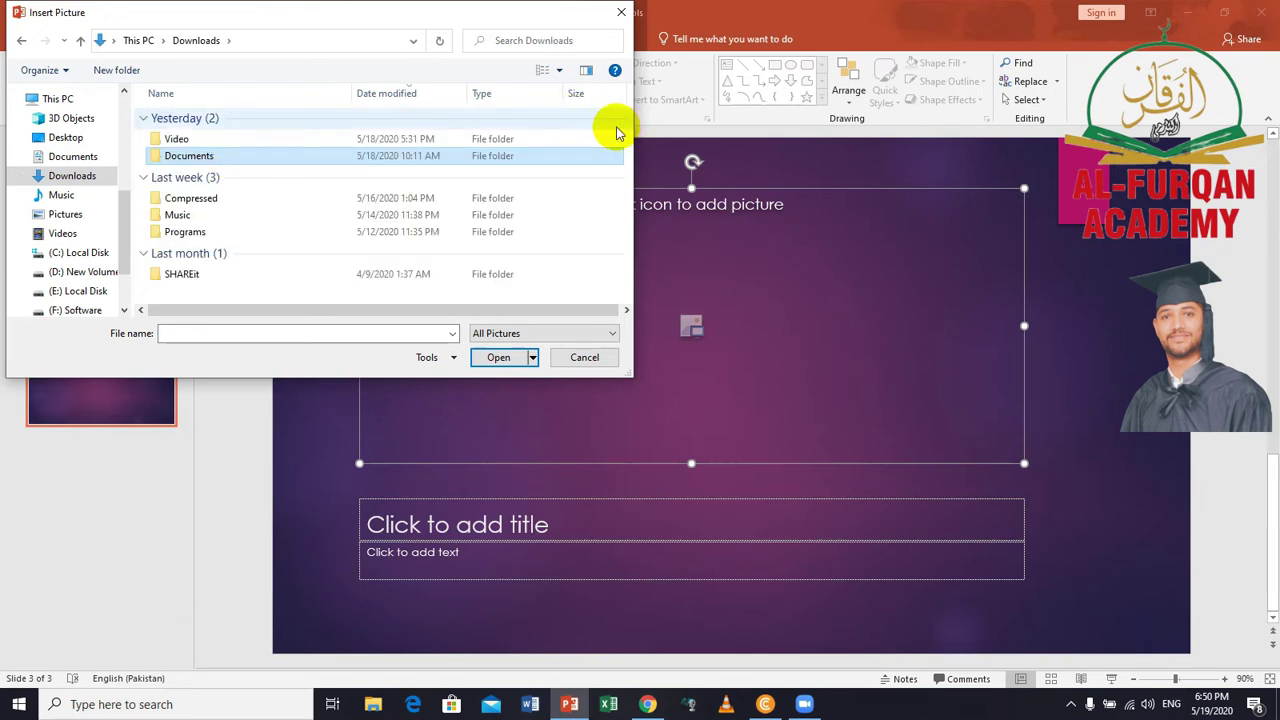
{"action": "double_click", "coordinate": [514, 17]}
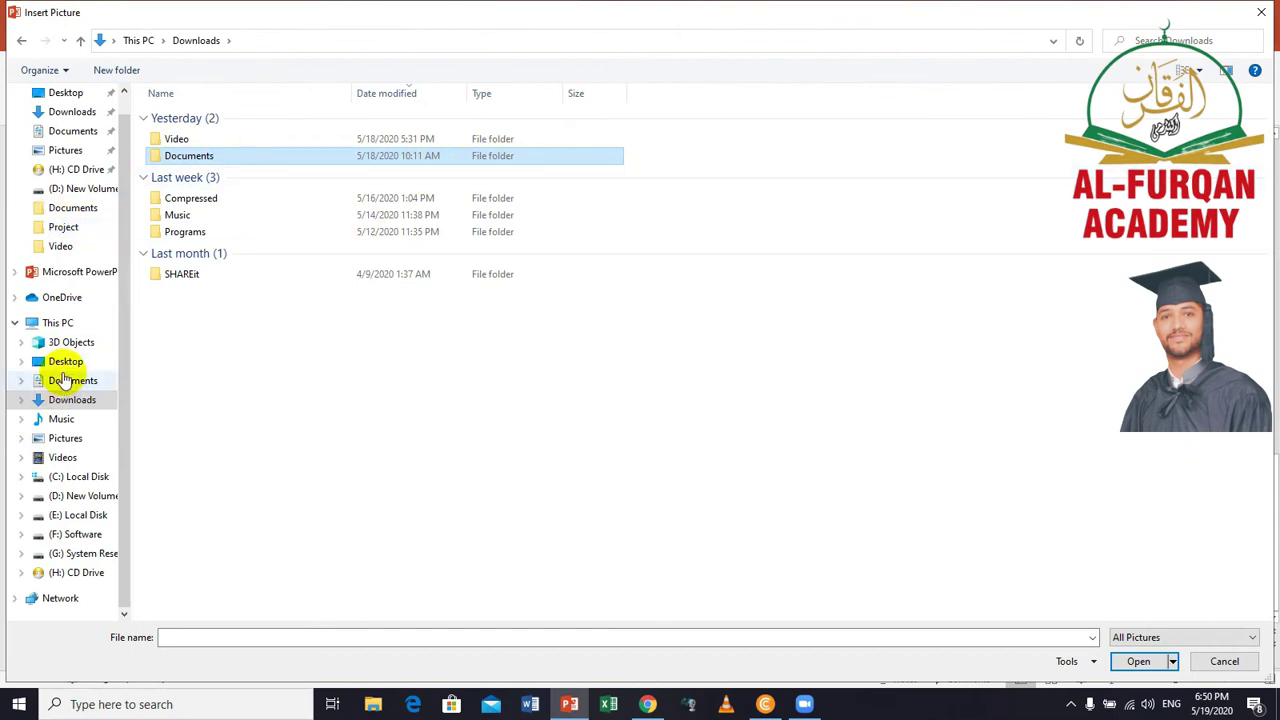
Insert the Poster image from the New Volume drive into the picture placeholder
{"action": "left_click", "coordinate": [70, 381]}
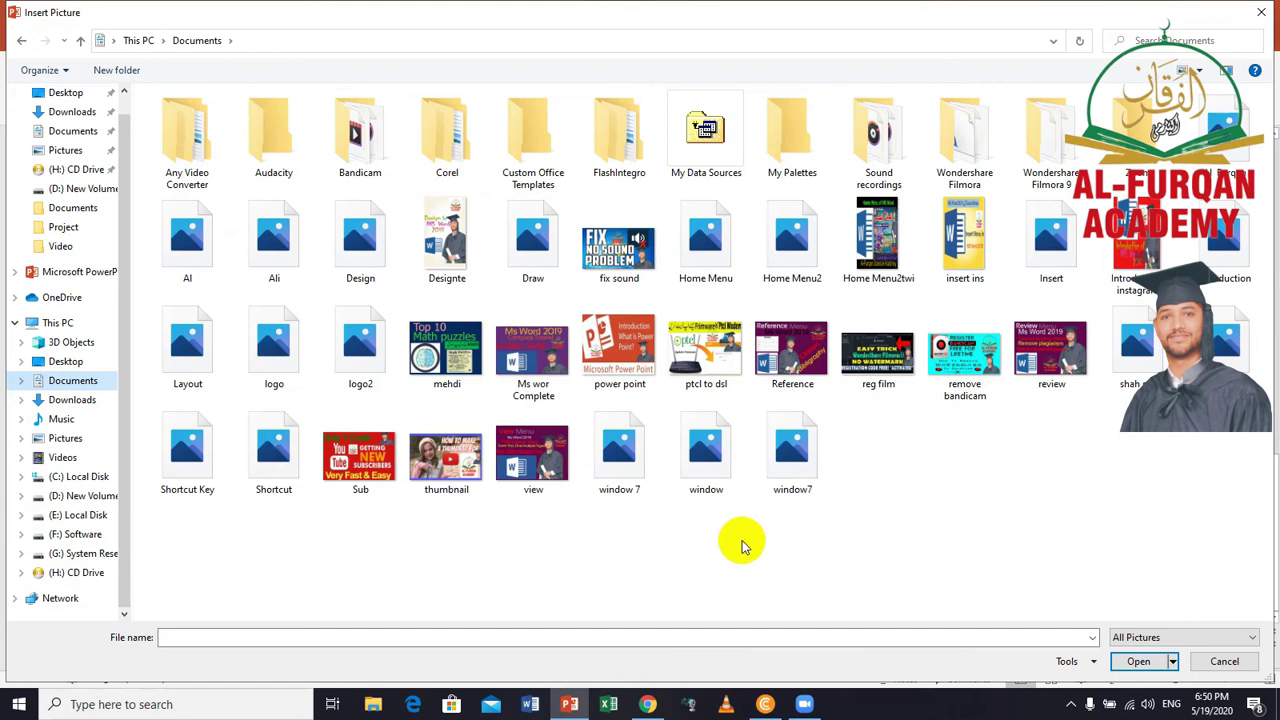
{"action": "left_click", "coordinate": [78, 437]}
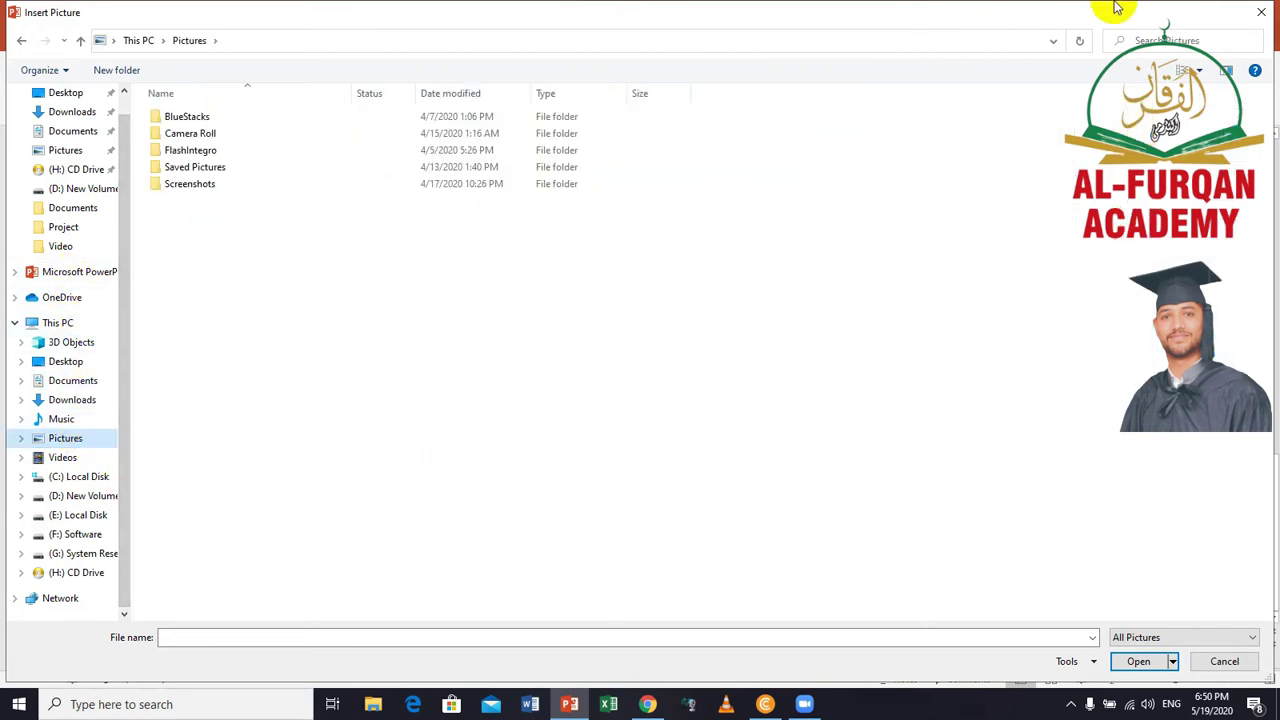
{"action": "left_click", "coordinate": [44, 156]}
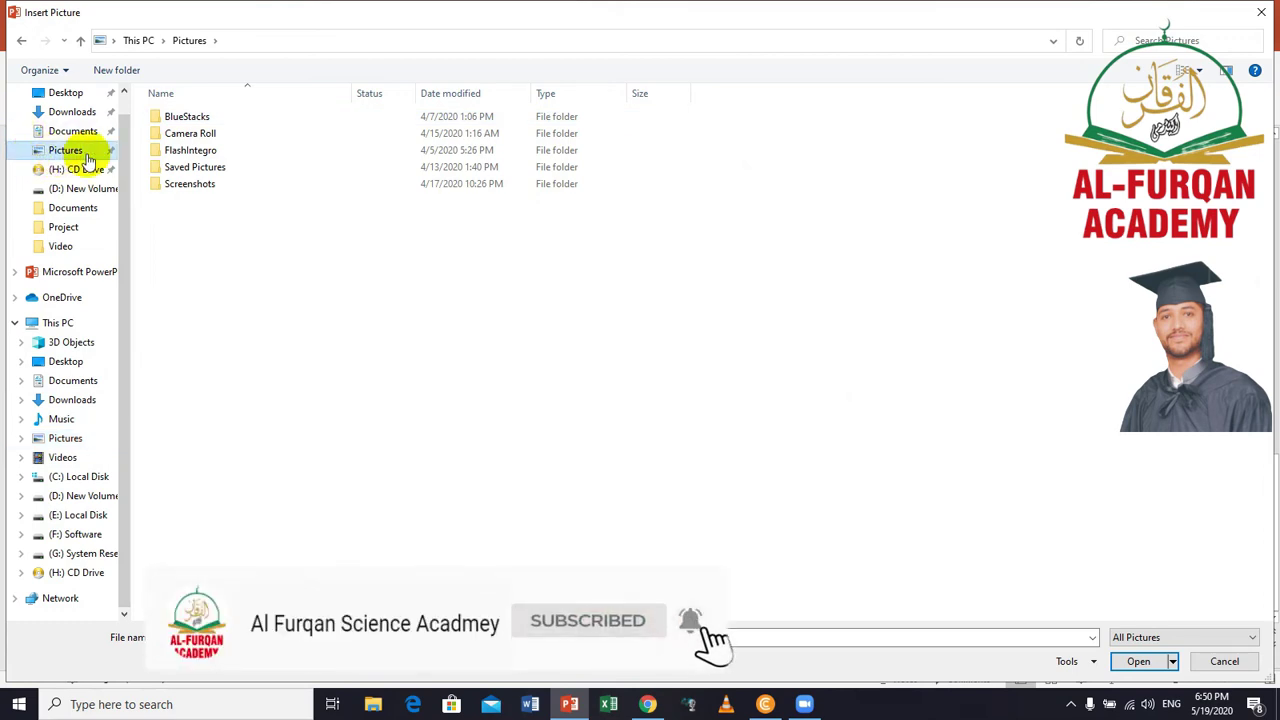
{"action": "left_click", "coordinate": [58, 322]}
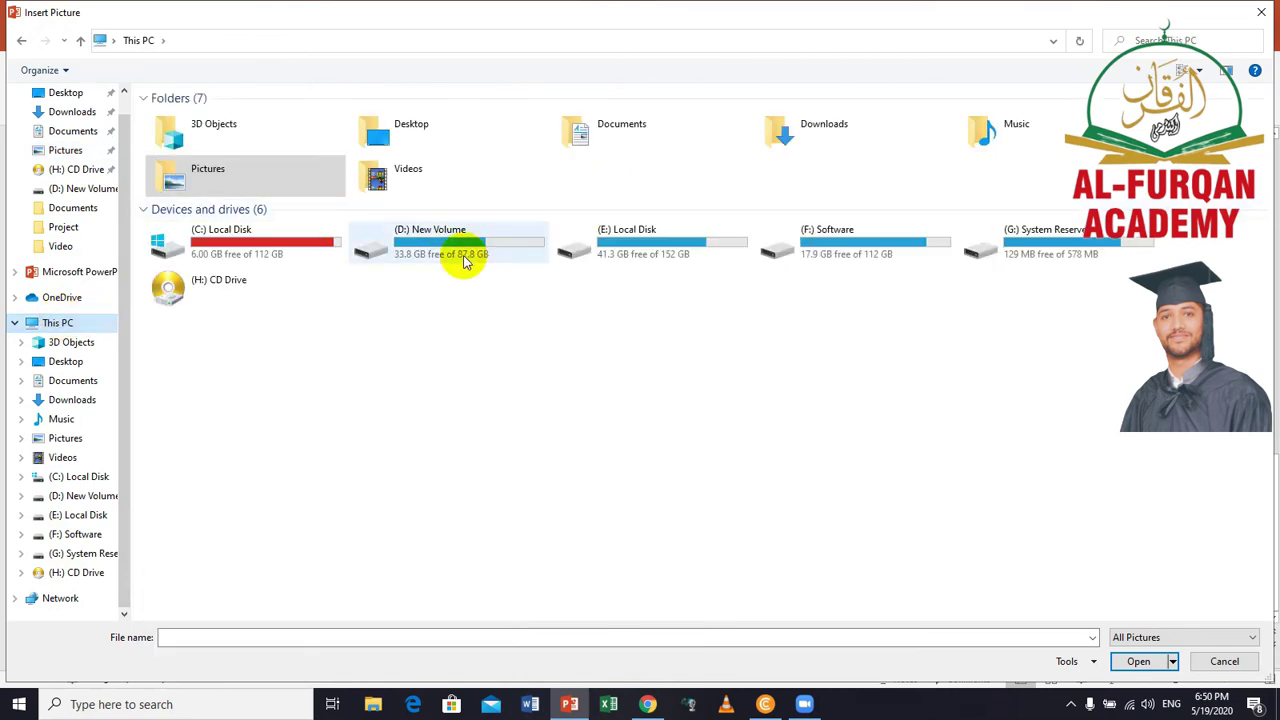
{"action": "double_click", "coordinate": [456, 263]}
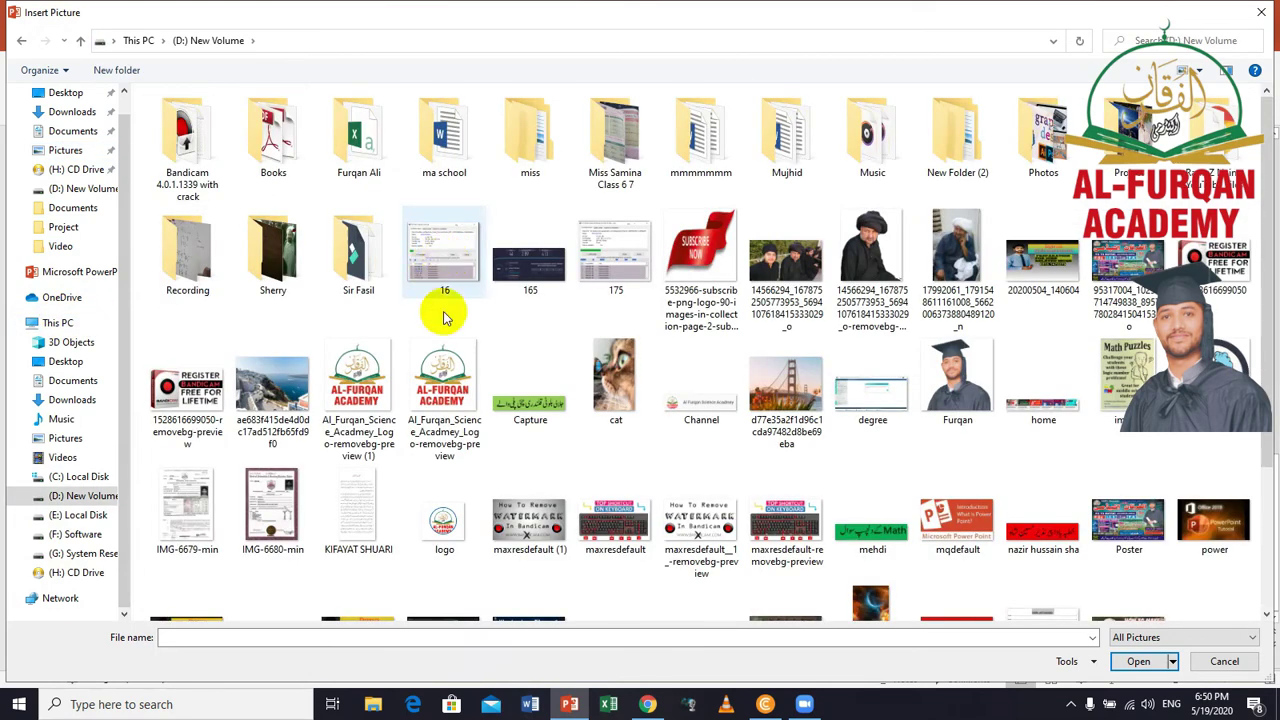
{"action": "left_click", "coordinate": [1112, 529]}
{"action": "left_click", "coordinate": [1138, 661]}
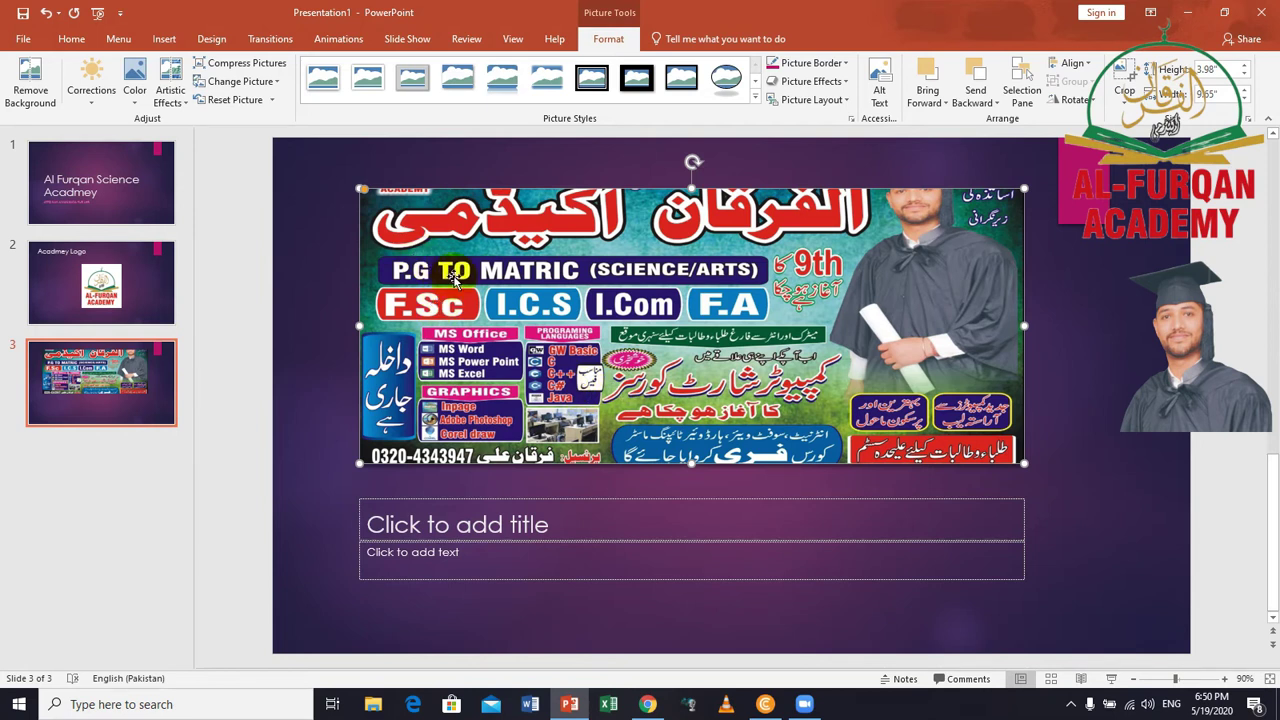
Put the cursor in slide 3's empty 'Click to add title' caption under the poster
{"action": "left_click", "coordinate": [474, 523]}
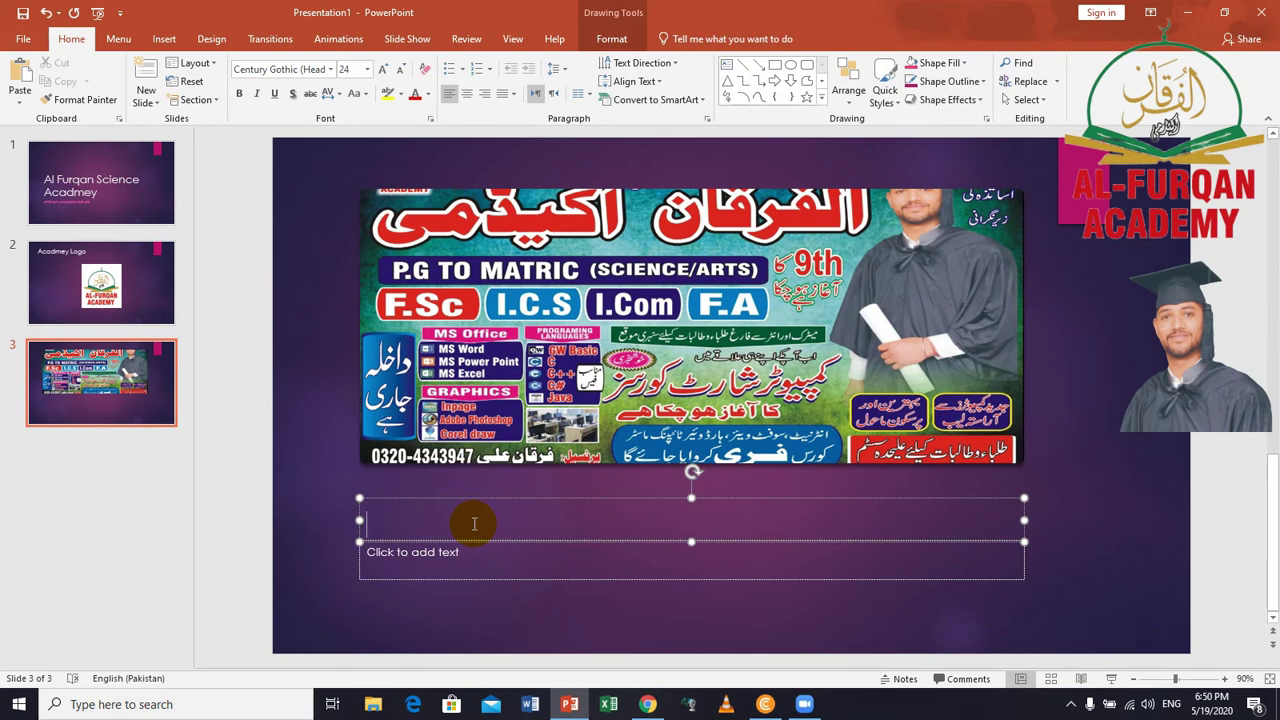
Enter the caption 'Welcom to Al Furqan Science Acadmey' on slide 3
{"action": "type", "text": "elco"}
{"action": "key", "text": "BackSpace"}
{"action": "key", "text": "BackSpace"}
{"action": "key", "text": "BackSpace"}
{"action": "key", "text": "BackSpace"}
{"action": "type", "text": "Welcomto"}
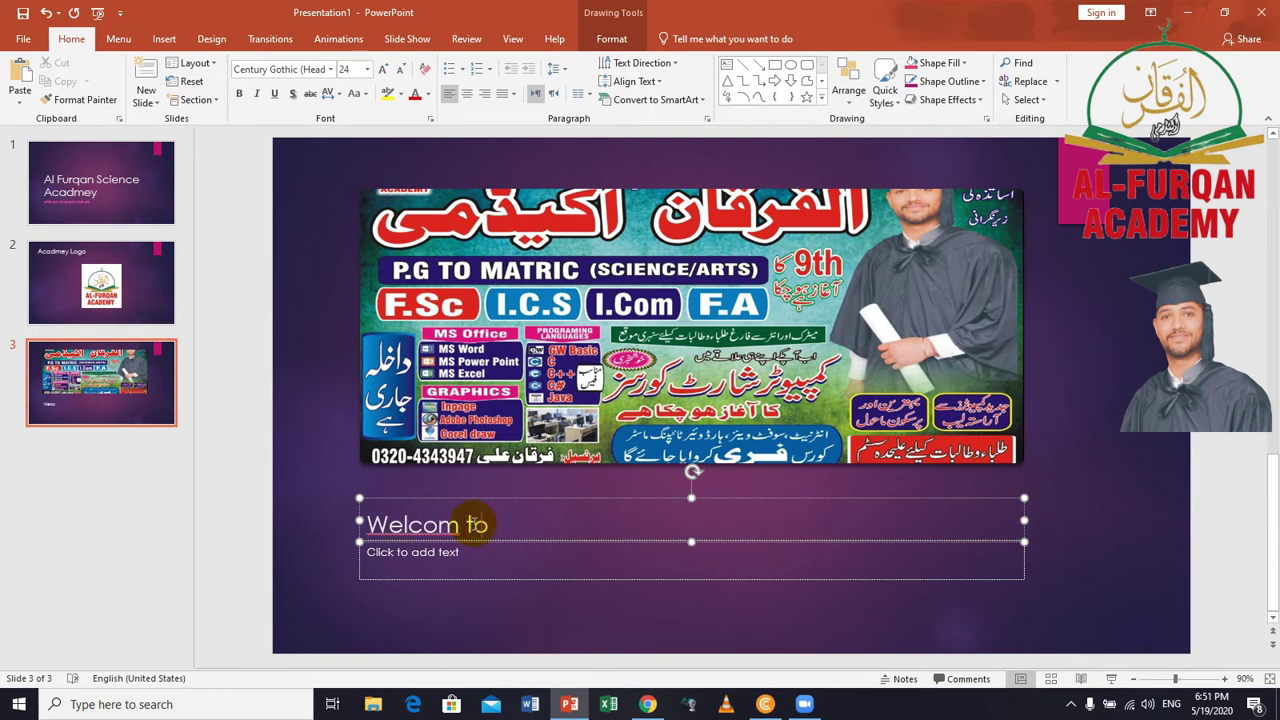
{"action": "type", "text": "Fu"}
{"action": "type", "text": " rq"}
{"action": "type", "text": " Sx"}
{"action": "key", "text": "BackSpace"}
{"action": "type", "text": "c"}
{"action": "type", "text": "ien"}
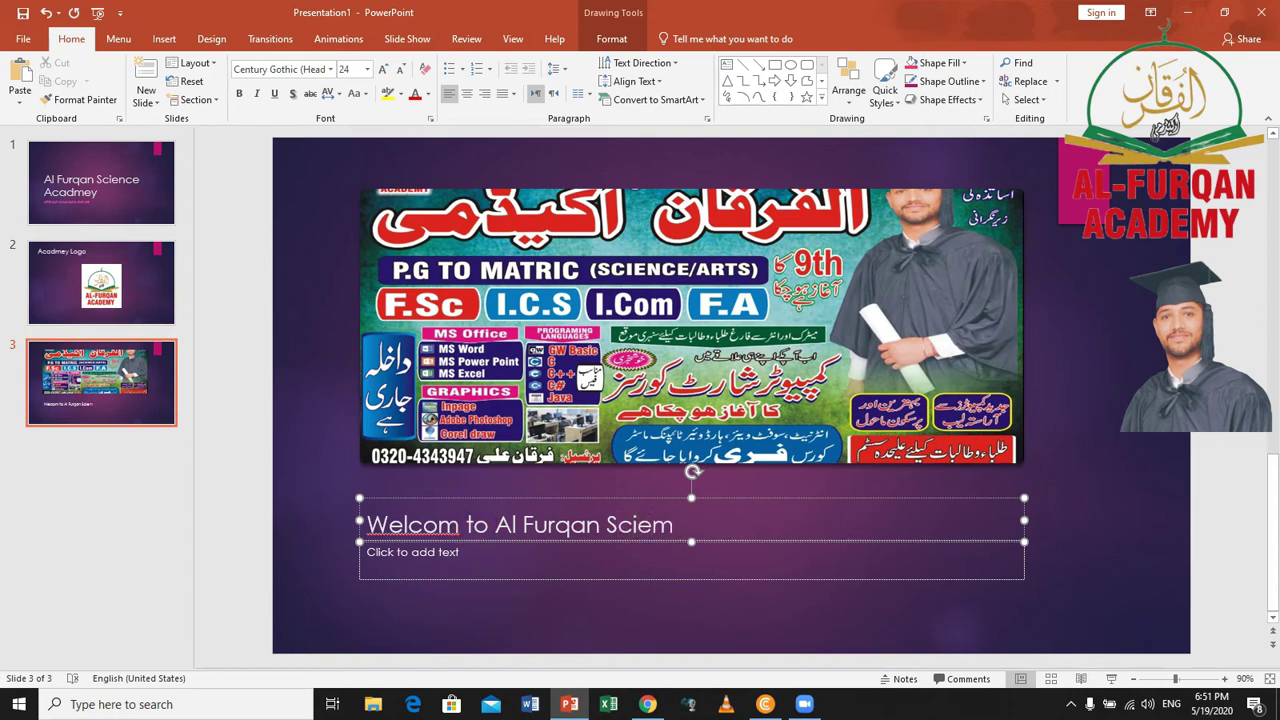
{"action": "type", "text": "e Acadmeu"}
{"action": "key", "text": "BackSpace"}
{"action": "type", "text": "y"}
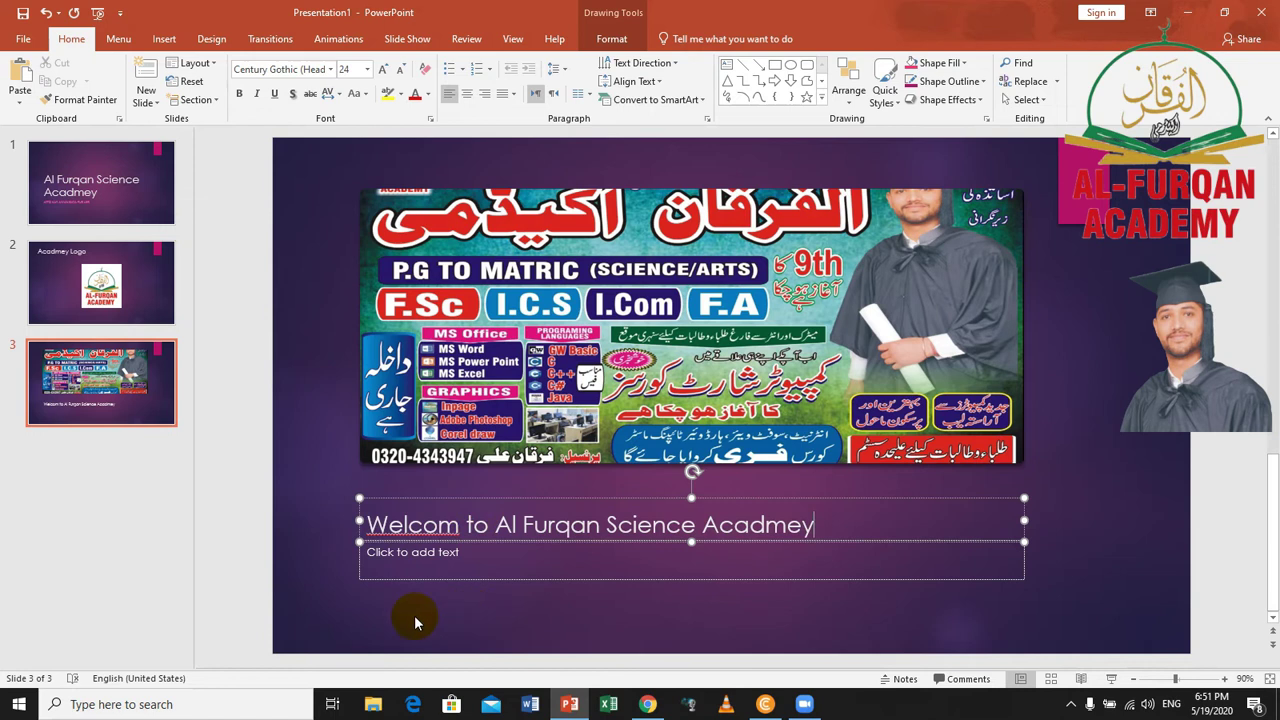
{"action": "left_click", "coordinate": [500, 616]}
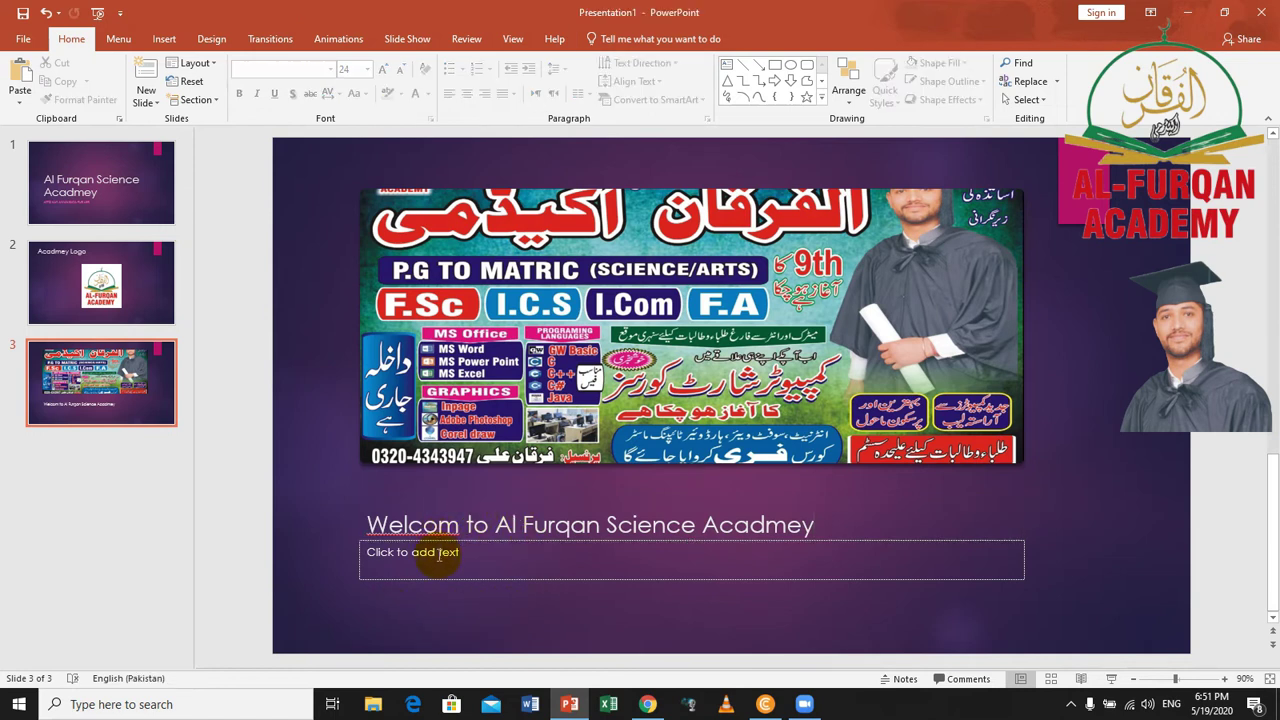
Leave slide 3's subtitle empty and return to the title slide
{"action": "left_click", "coordinate": [540, 552]}
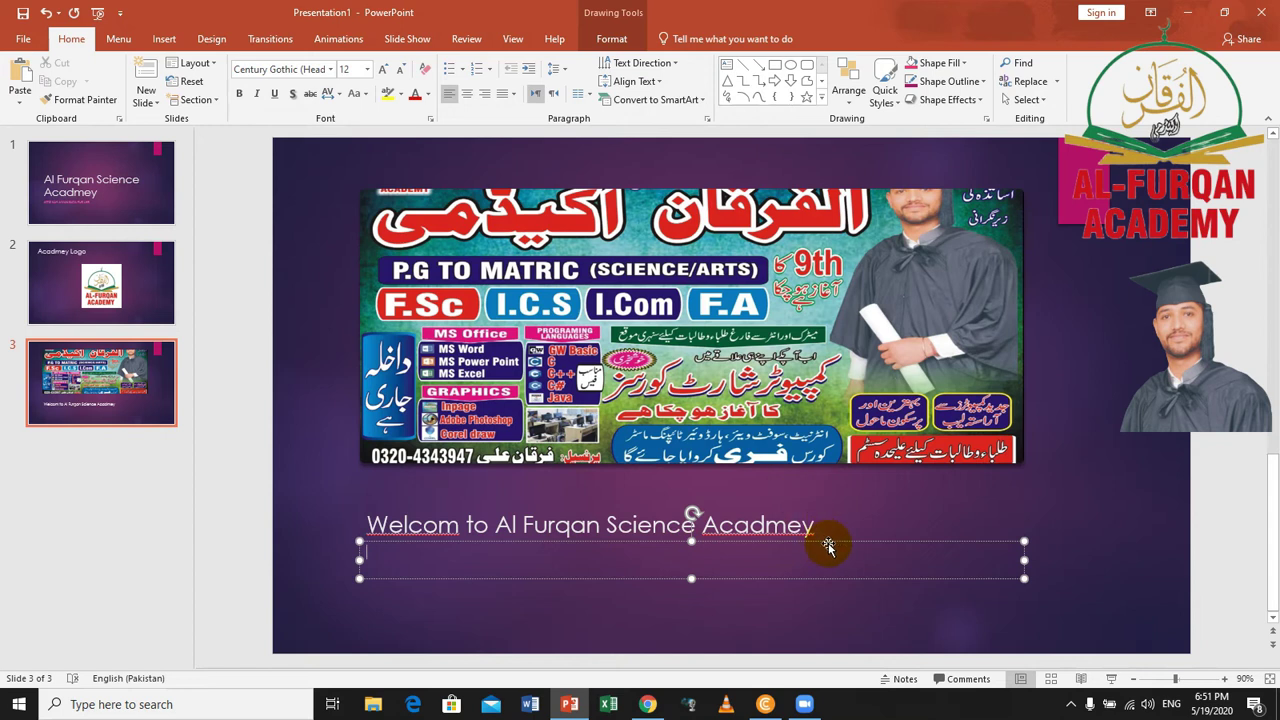
{"action": "key", "text": "Escape"}
{"action": "key", "text": "Escape"}
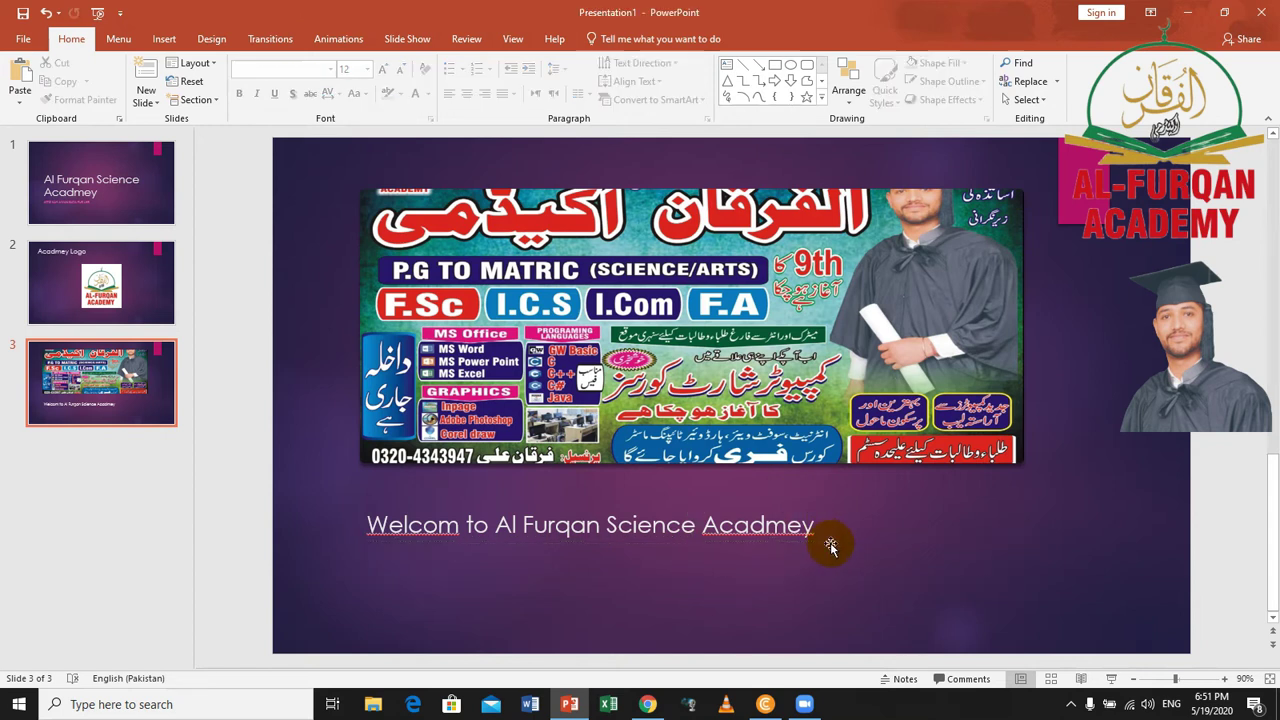
{"action": "left_click", "coordinate": [875, 548]}
{"action": "left_click", "coordinate": [152, 178]}
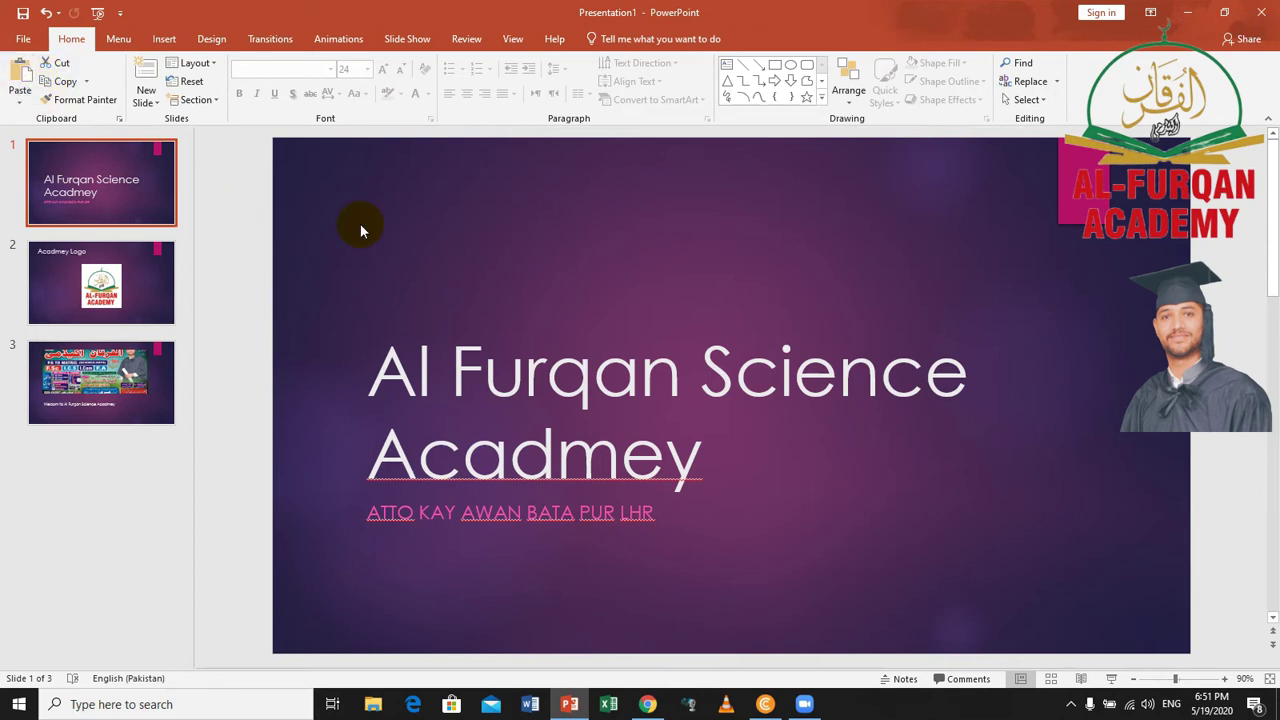
Select and copy the slide 1 title text 'Al Furqan Science Acadmey'
{"action": "left_click", "coordinate": [486, 372]}
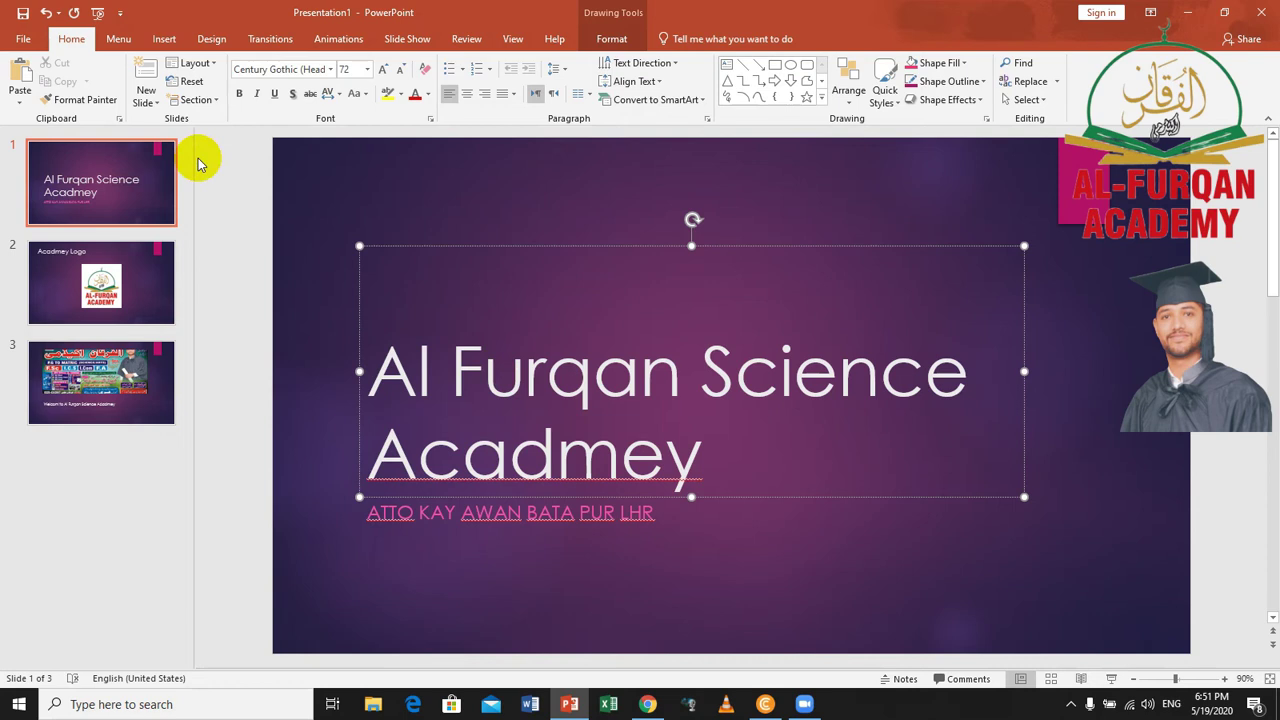
{"action": "left_click_drag", "start_coordinate": [720, 445], "coordinate": [412, 371]}
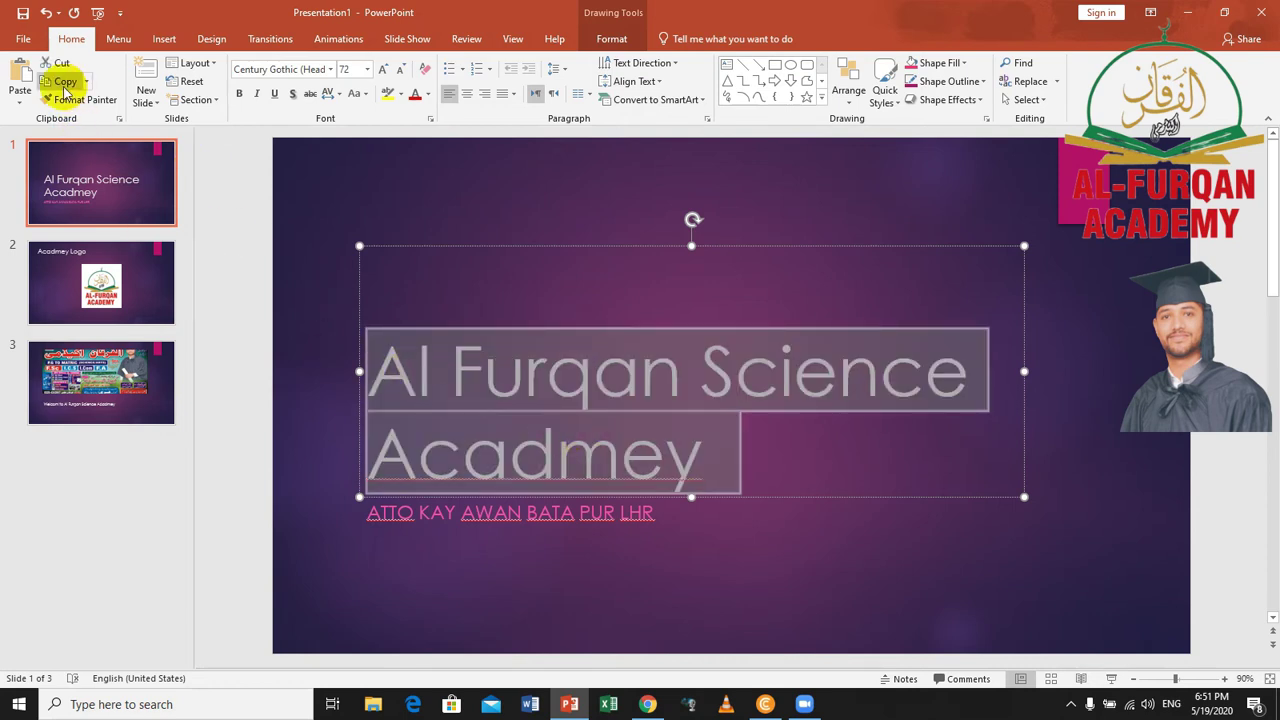
{"action": "left_click", "coordinate": [64, 85]}
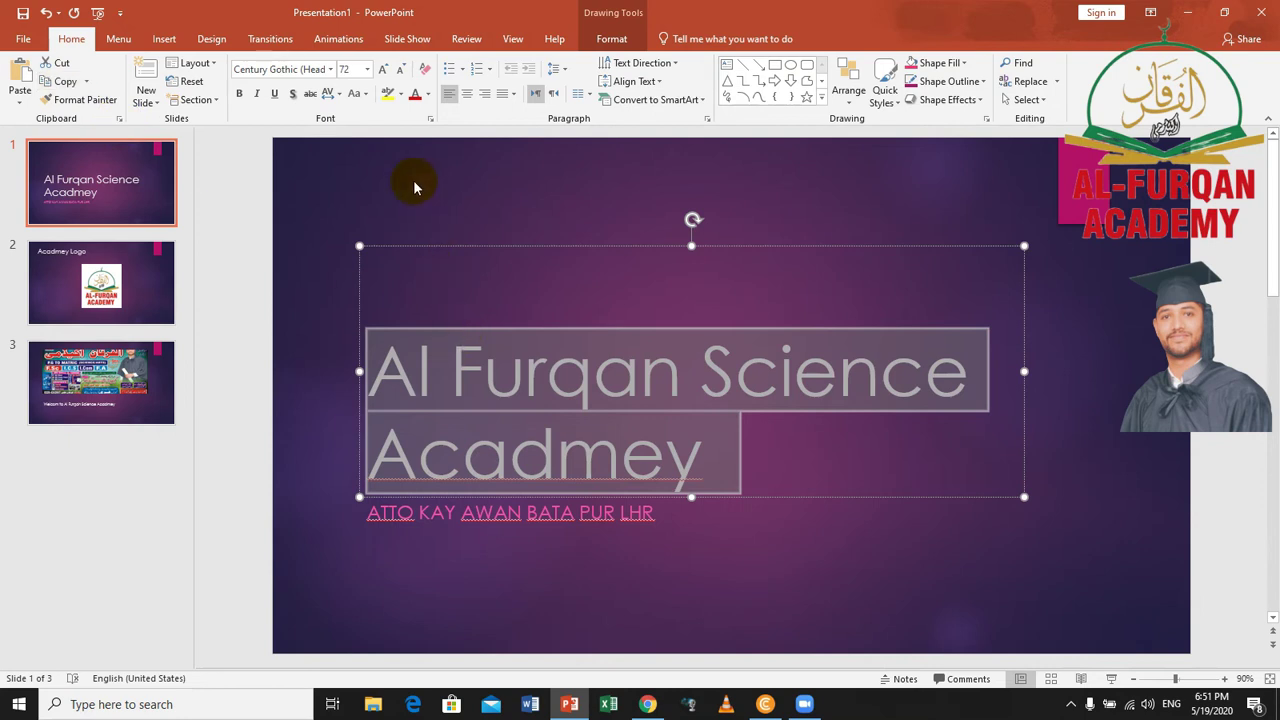
{"action": "left_click", "coordinate": [414, 185]}
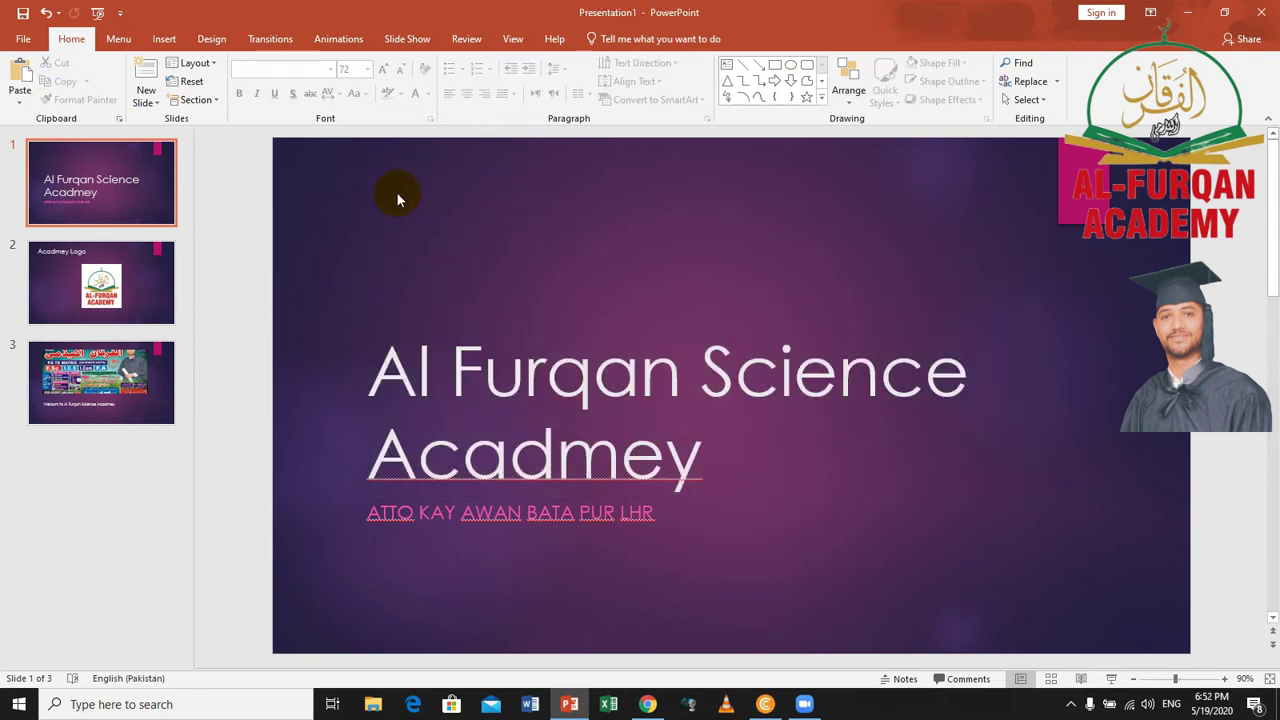
{"action": "right_click", "coordinate": [397, 195]}
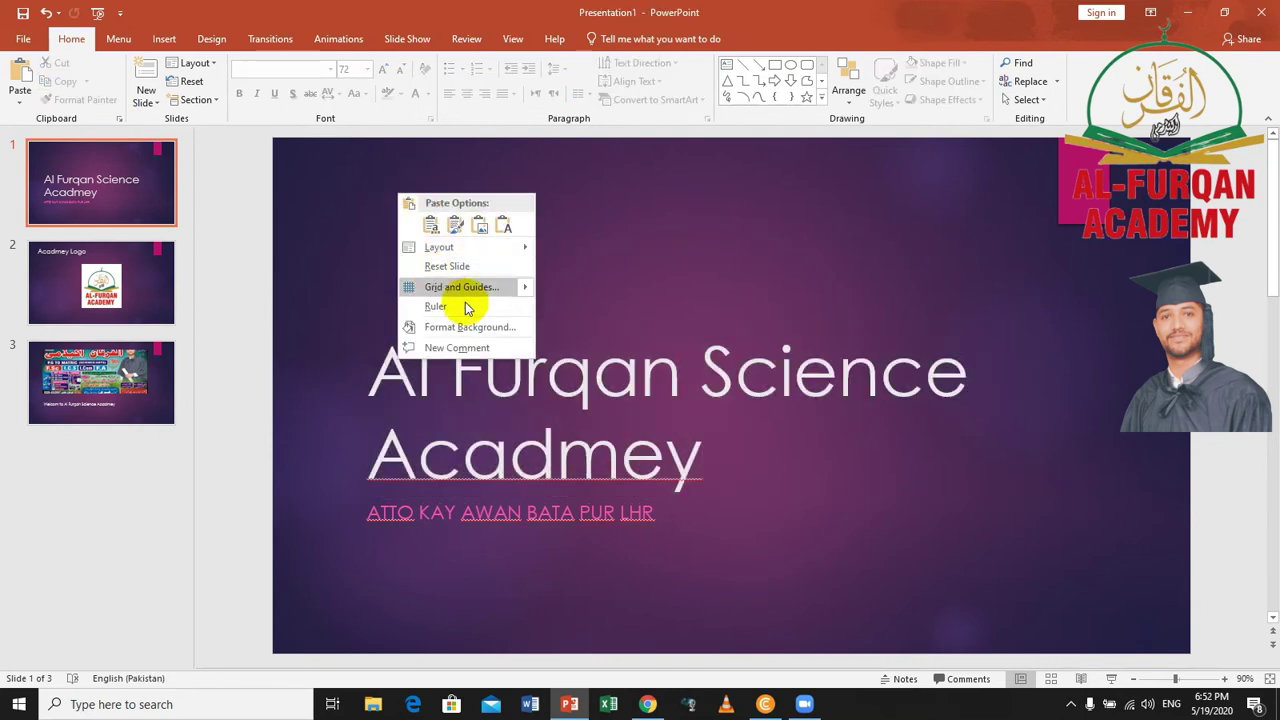
{"action": "left_click", "coordinate": [640, 285]}
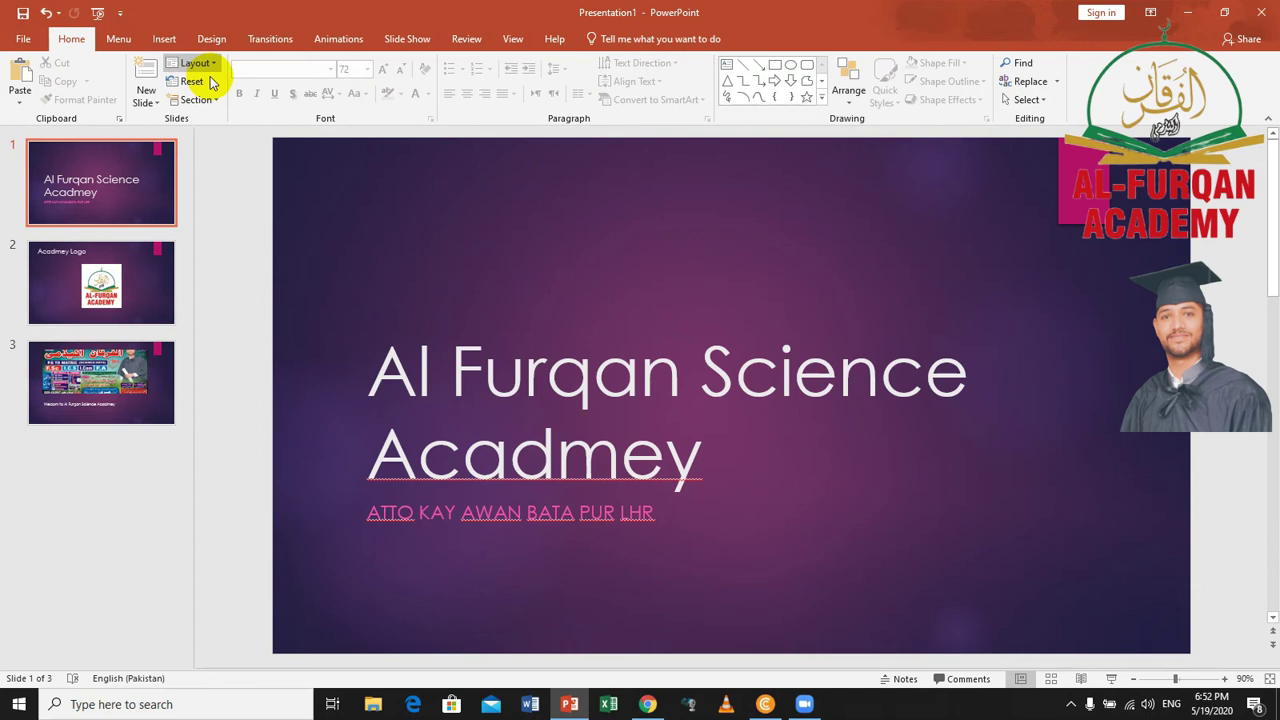
Select the title box and browse its quick styles without applying one
{"action": "left_click", "coordinate": [449, 403]}
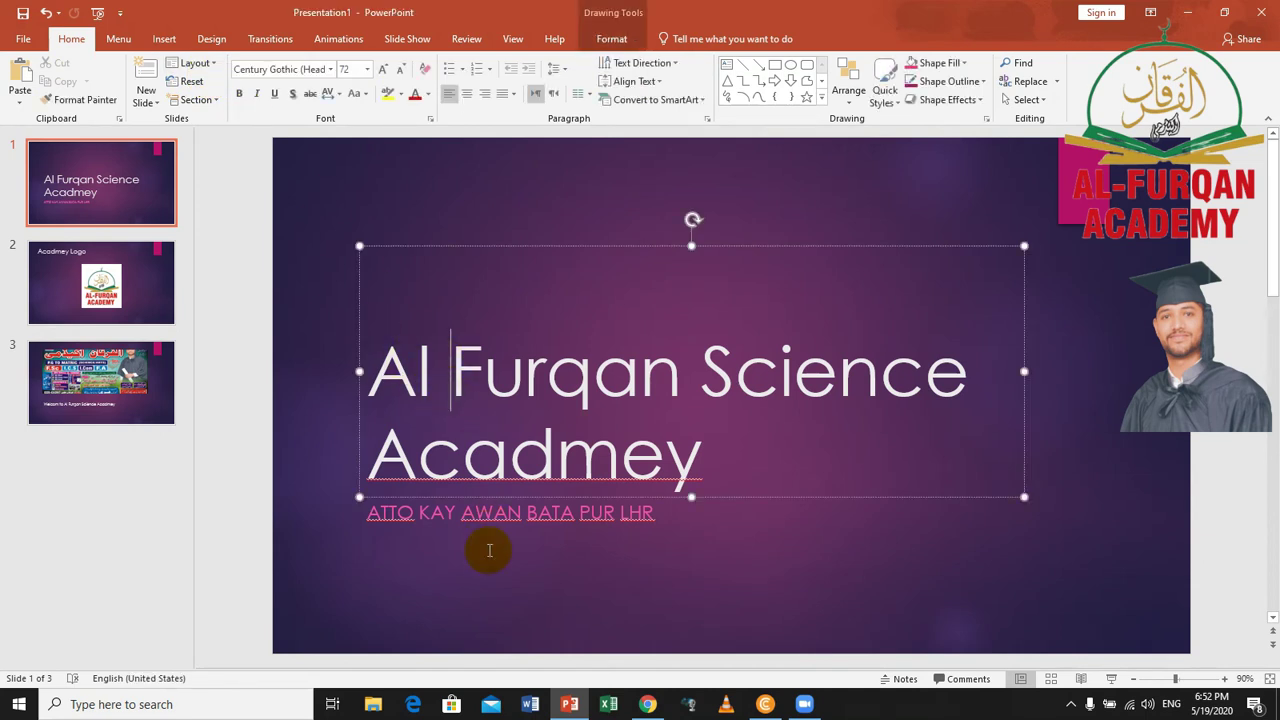
{"action": "left_click", "coordinate": [496, 246]}
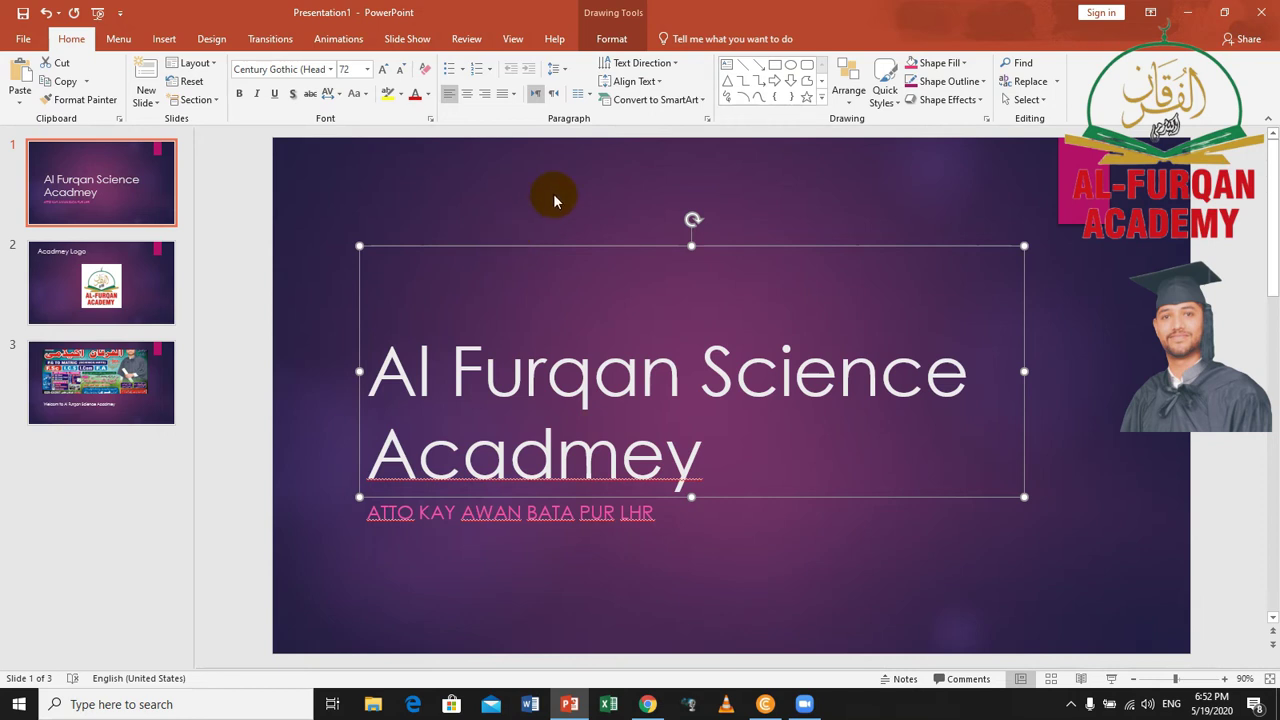
{"action": "left_click", "coordinate": [883, 104]}
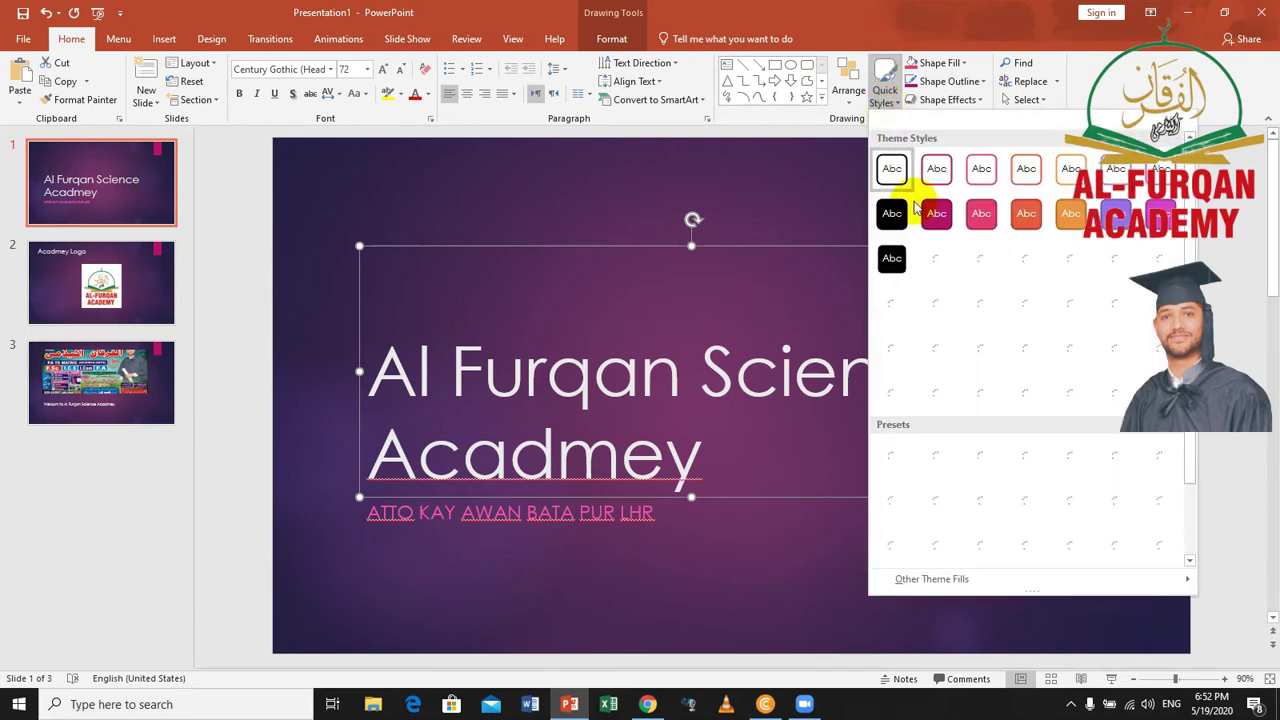
{"action": "left_click", "coordinate": [829, 157]}
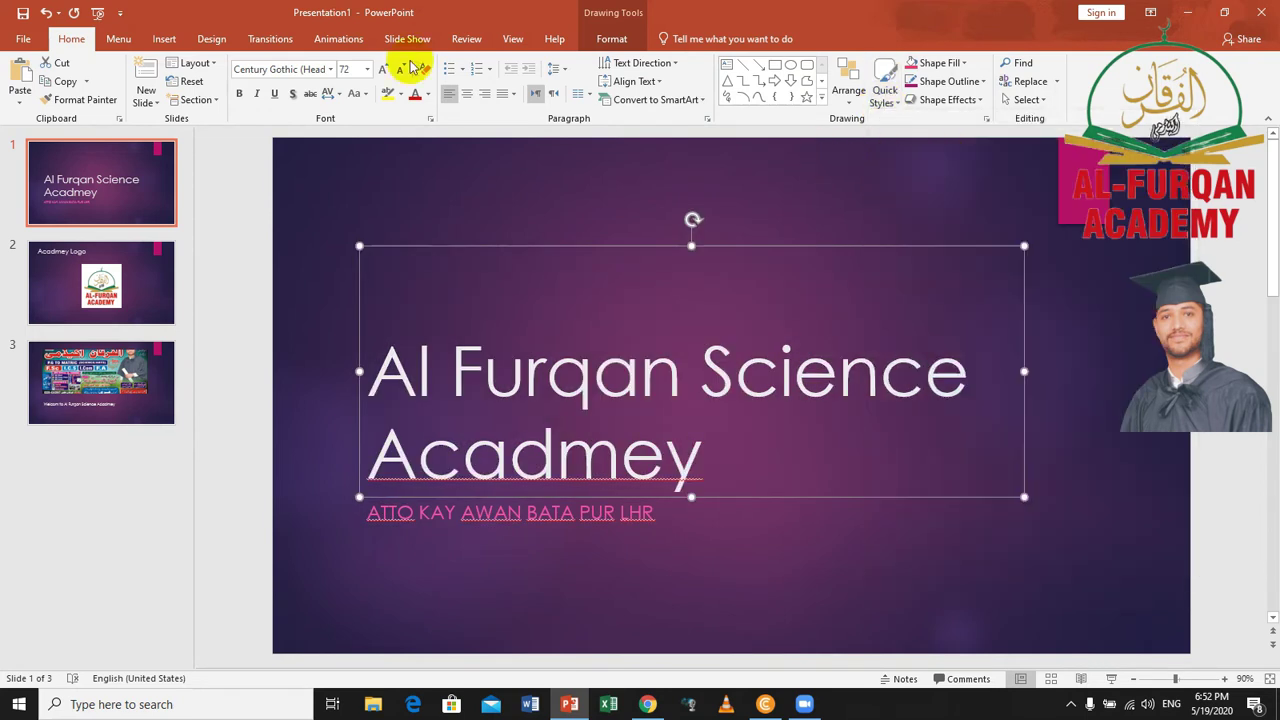
{"action": "left_click", "coordinate": [158, 40]}
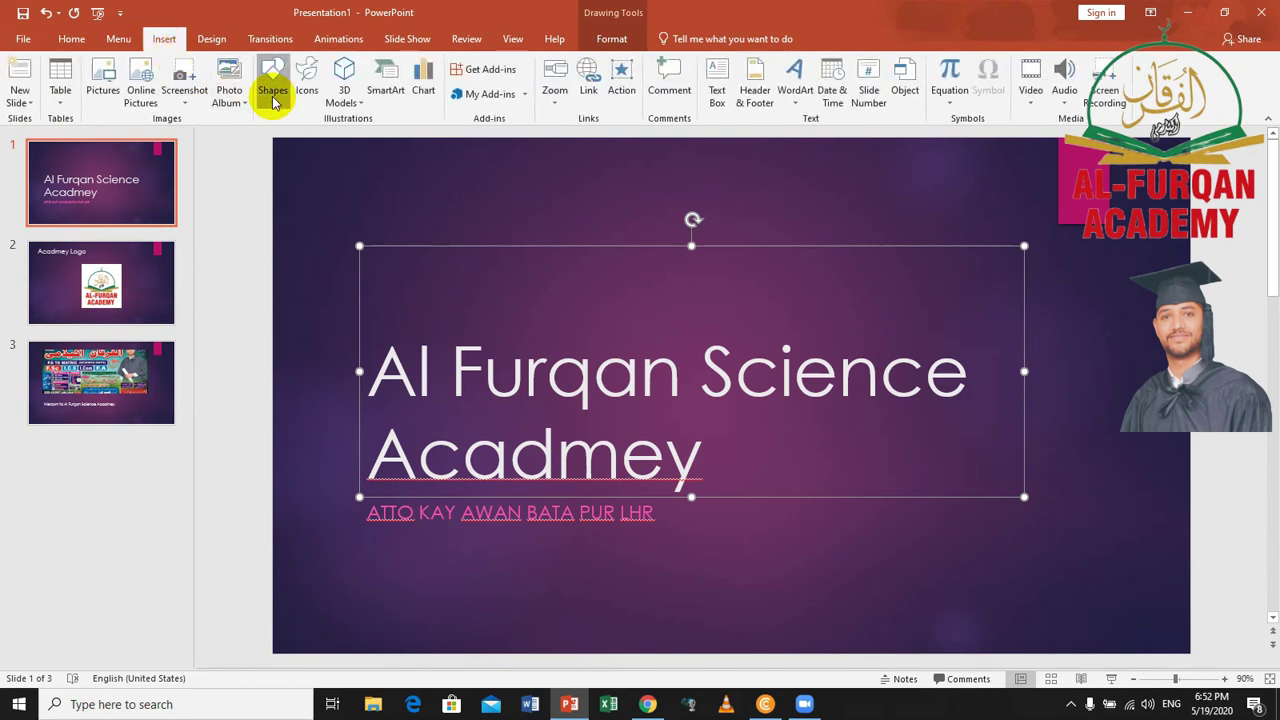
Draw a Flowchart: Punched Tape wave banner above the slide 1 title
{"action": "left_click", "coordinate": [272, 96]}
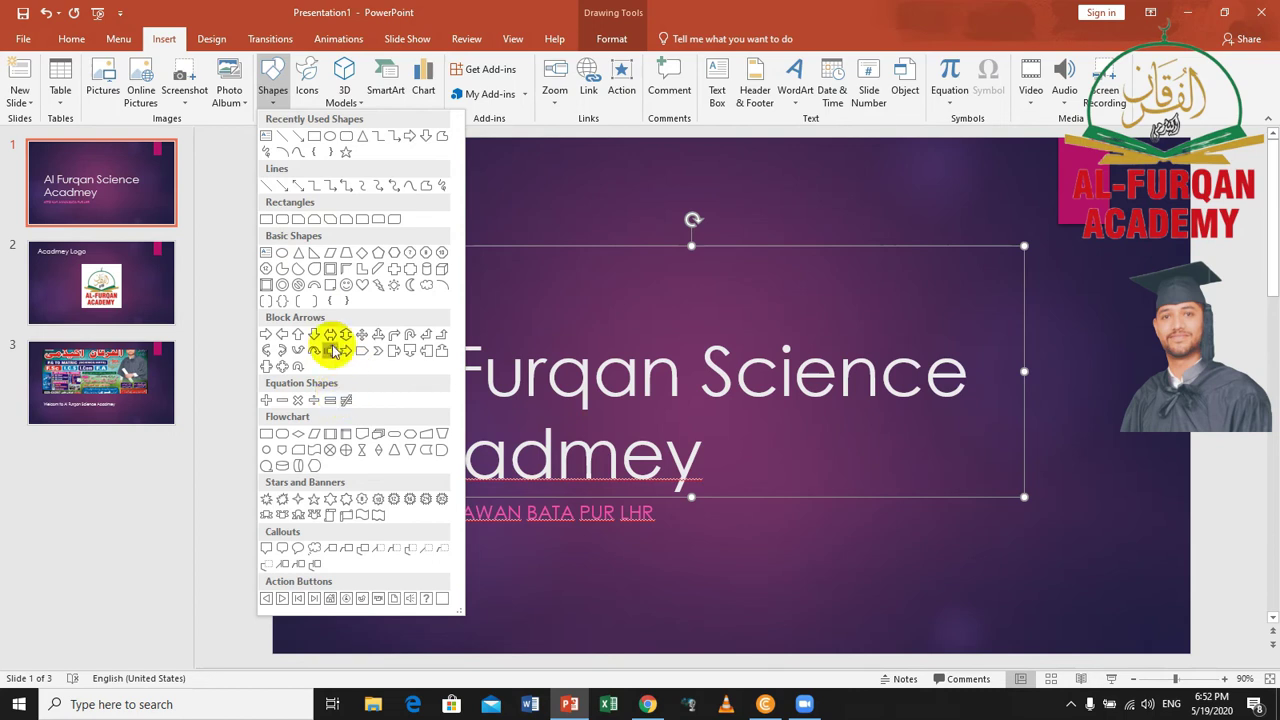
{"action": "left_click", "coordinate": [314, 452]}
{"action": "left_click_drag", "start_coordinate": [411, 176], "coordinate": [957, 267]}
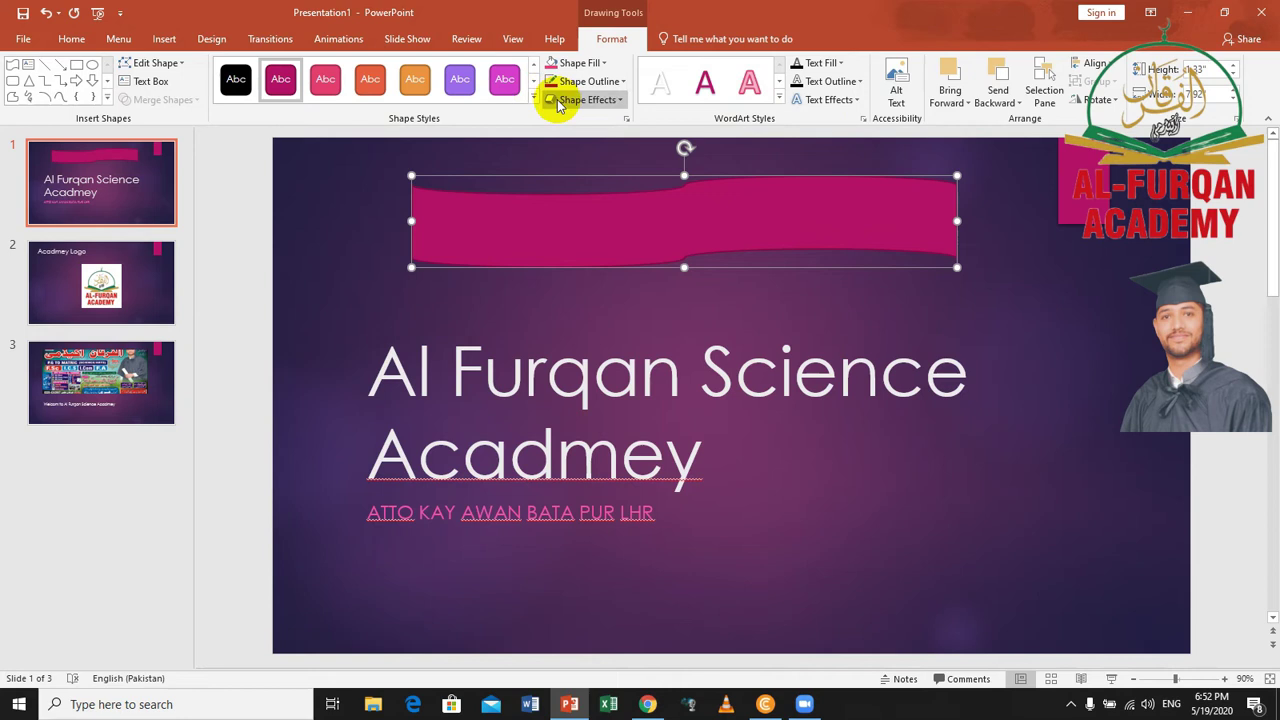
Give the wave banner the orange shape style and the last 3-D preset effect
{"action": "left_click", "coordinate": [536, 99]}
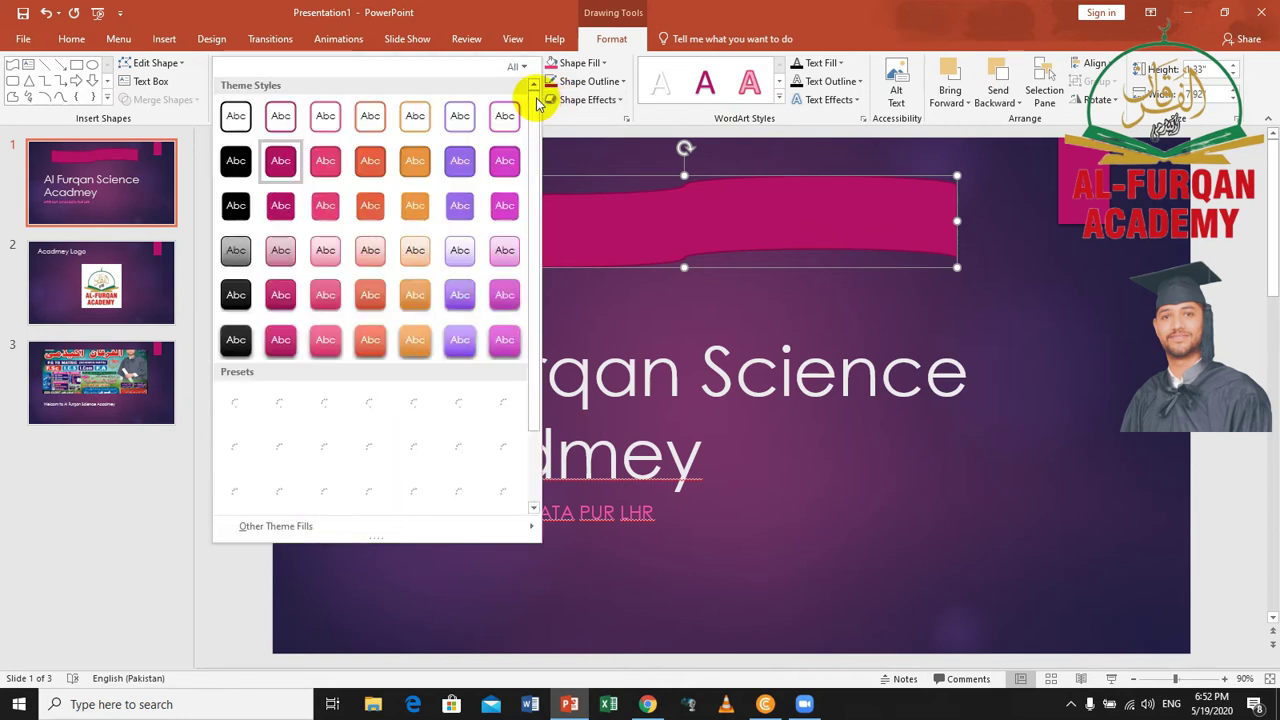
{"action": "left_click", "coordinate": [377, 296]}
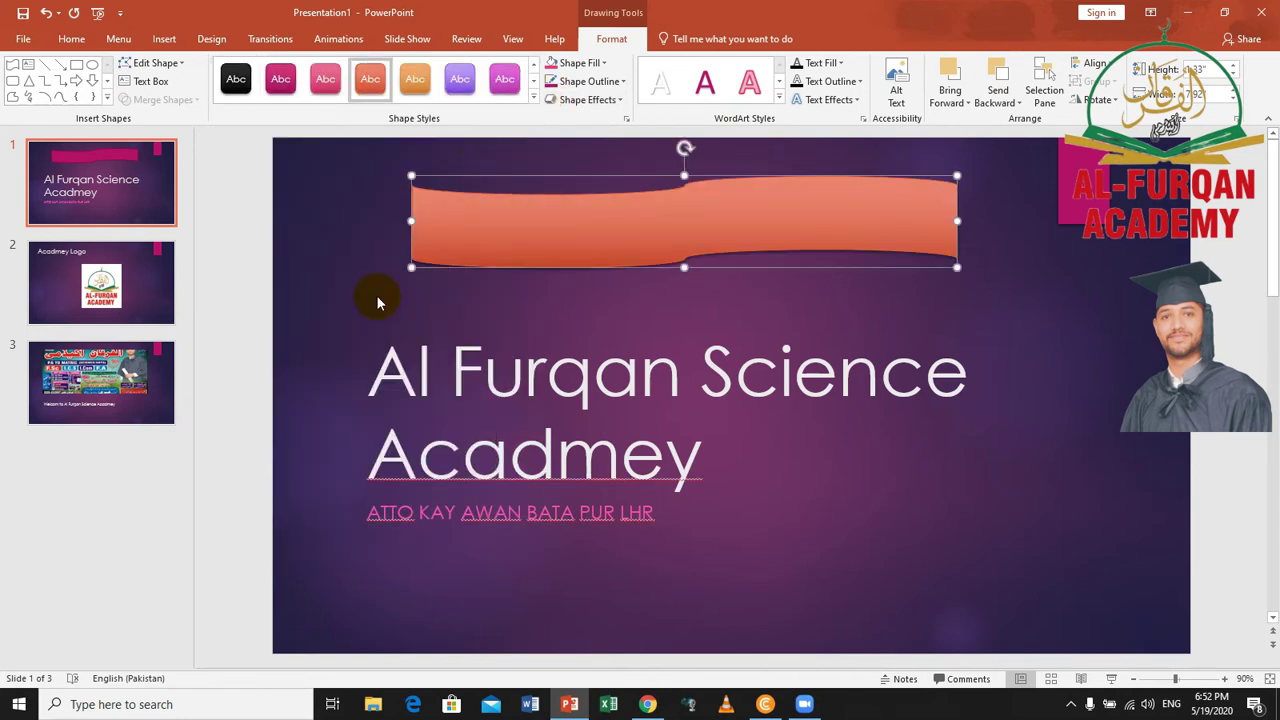
{"action": "left_click", "coordinate": [588, 99]}
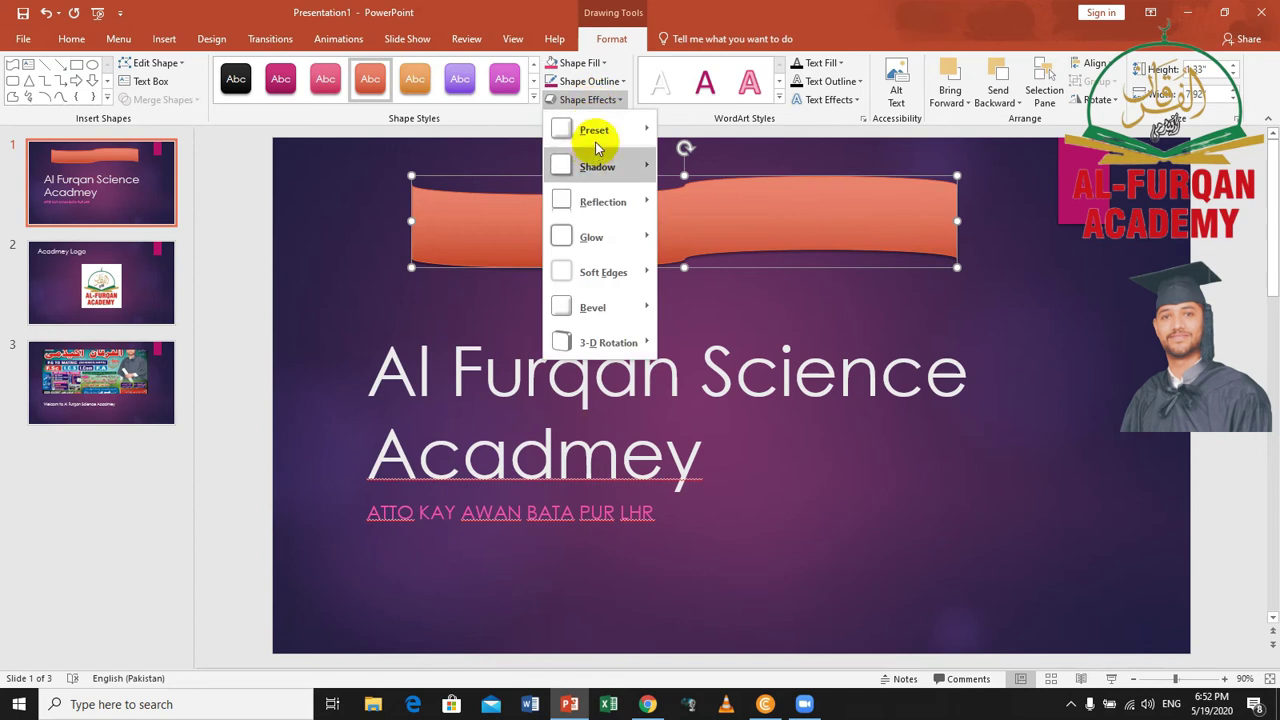
{"action": "mouse_move", "coordinate": [594, 130]}
{"action": "left_click", "coordinate": [815, 310]}
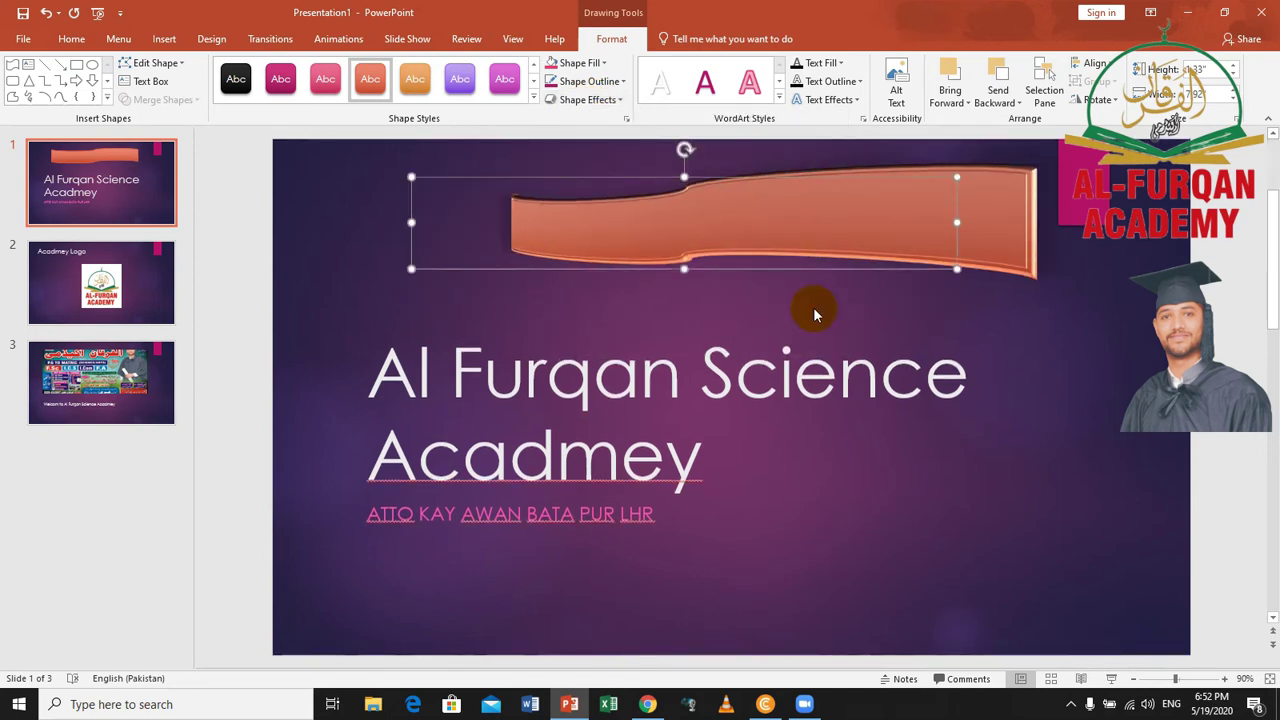
{"action": "right_click", "coordinate": [665, 238]}
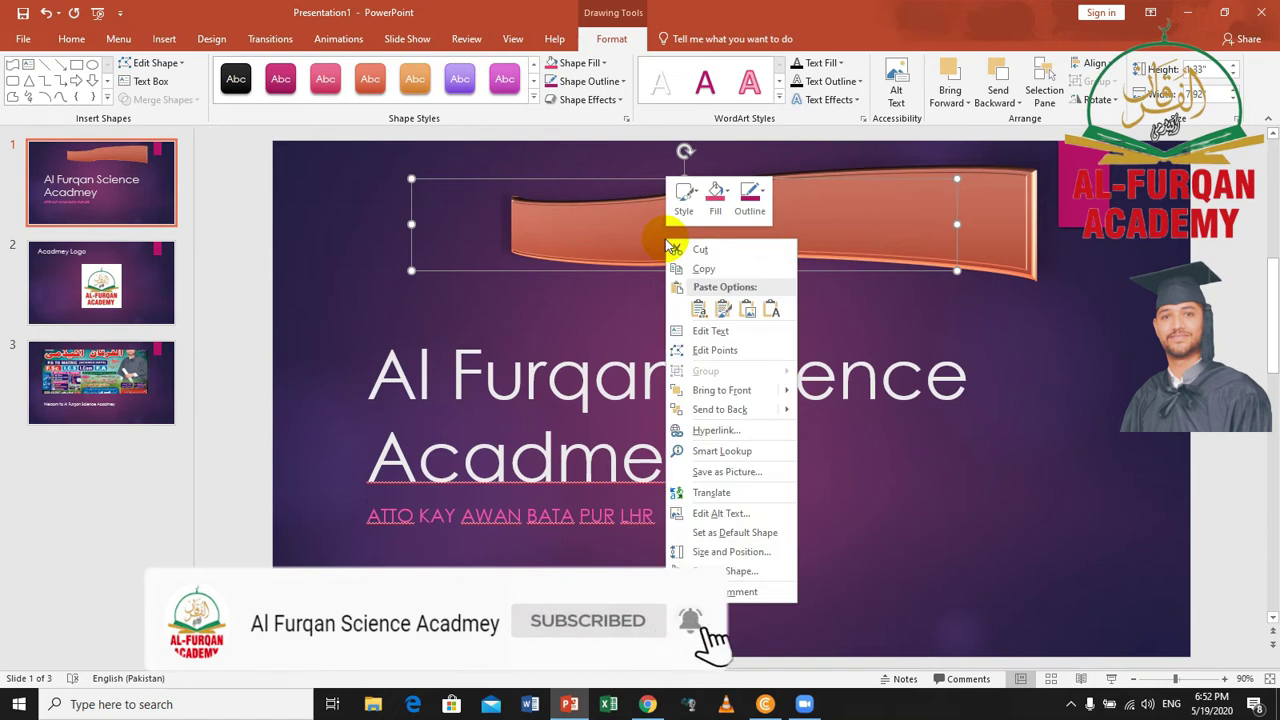
Paste the copied title text 'Al Furqan Science Acadmey' onto the wave banner
{"action": "left_click", "coordinate": [740, 515]}
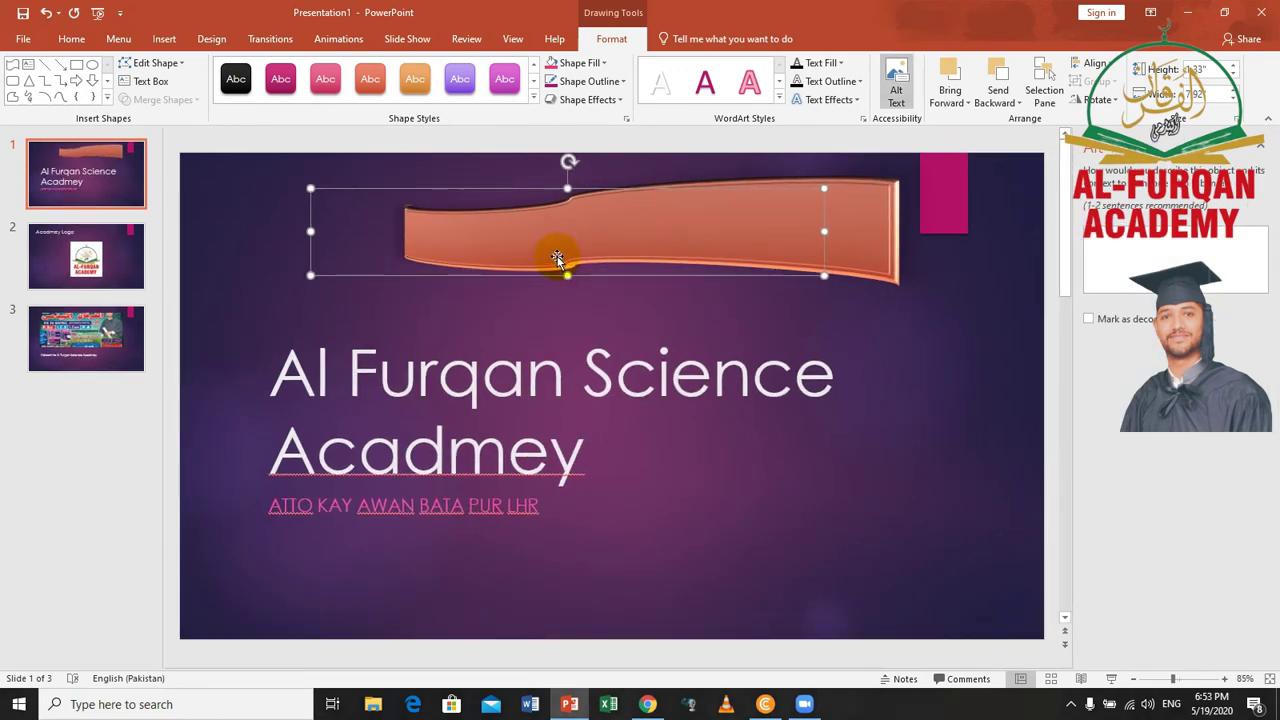
{"action": "type", "text": "Al Furqan Science Acadmey"}
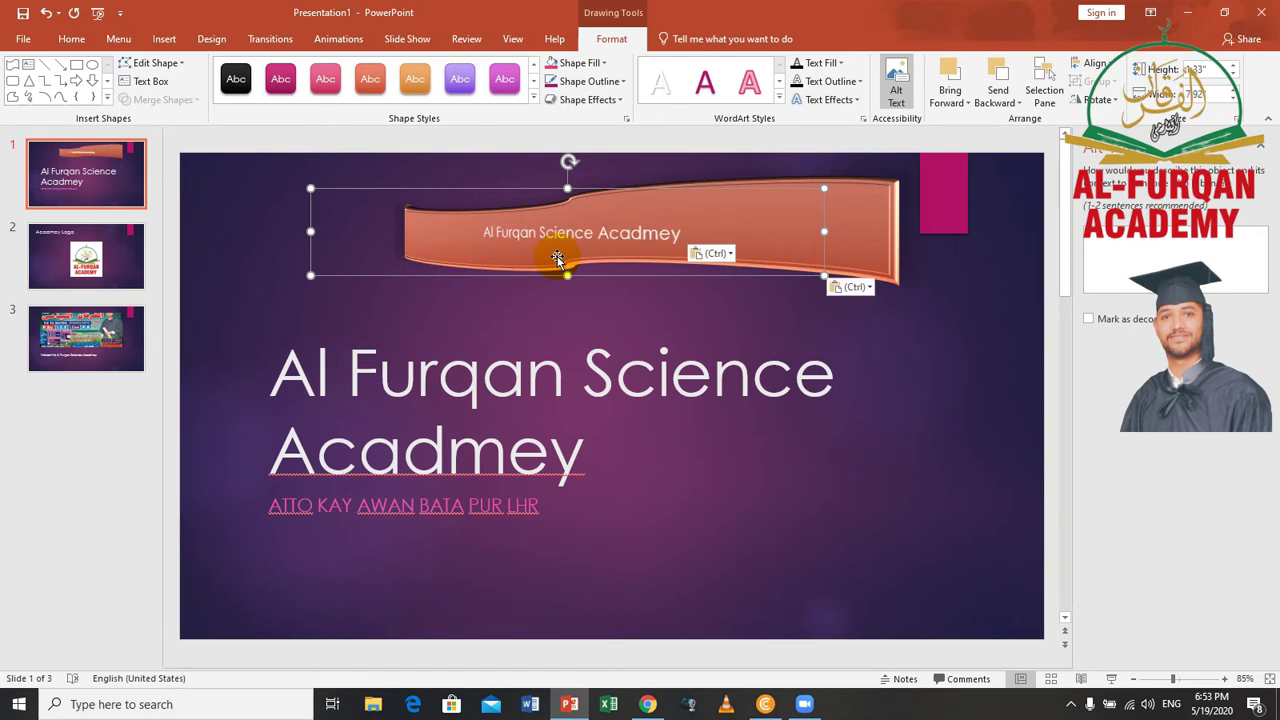
{"action": "left_click", "coordinate": [912, 367]}
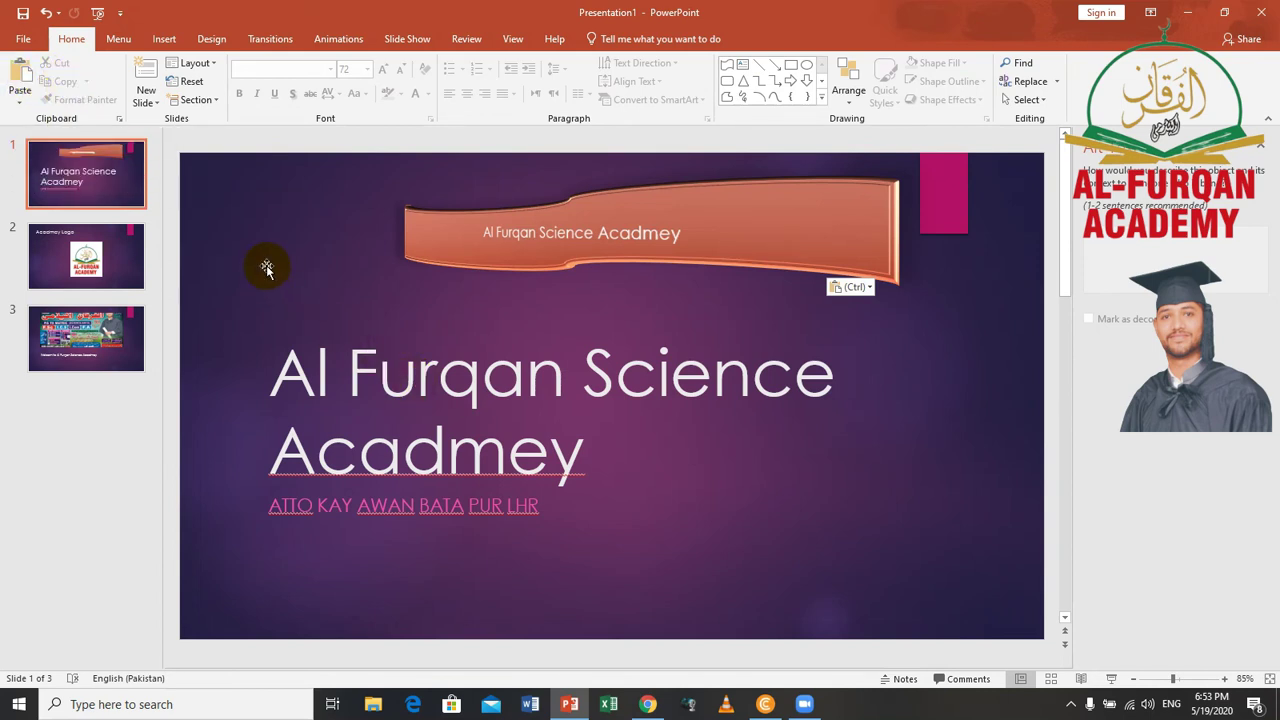
{"action": "left_click", "coordinate": [464, 263]}
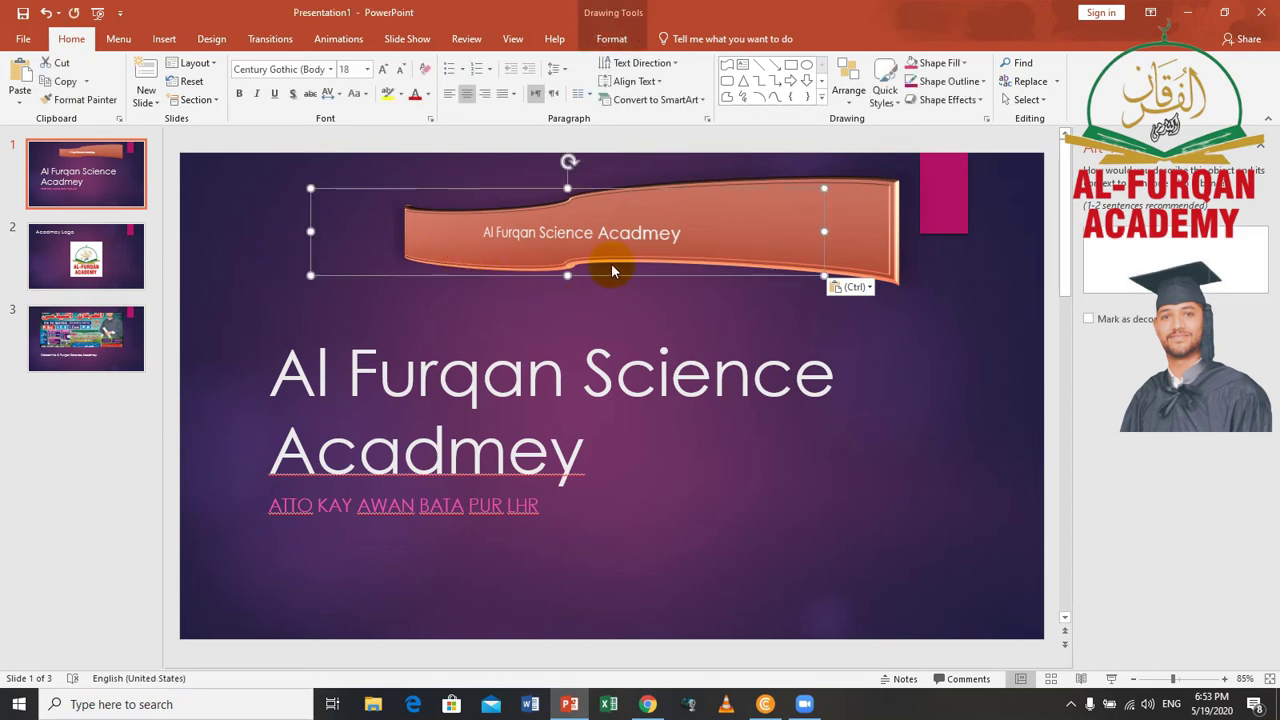
{"action": "left_click", "coordinate": [558, 443]}
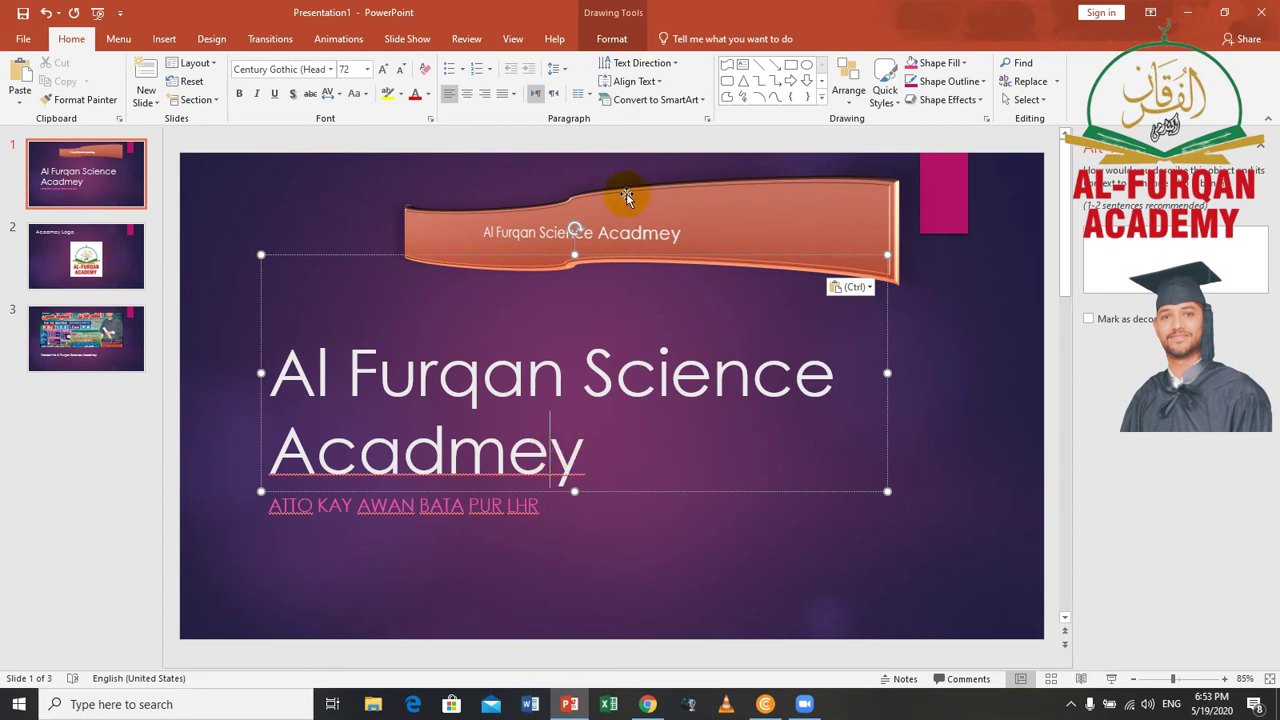
{"action": "left_click", "coordinate": [679, 216]}
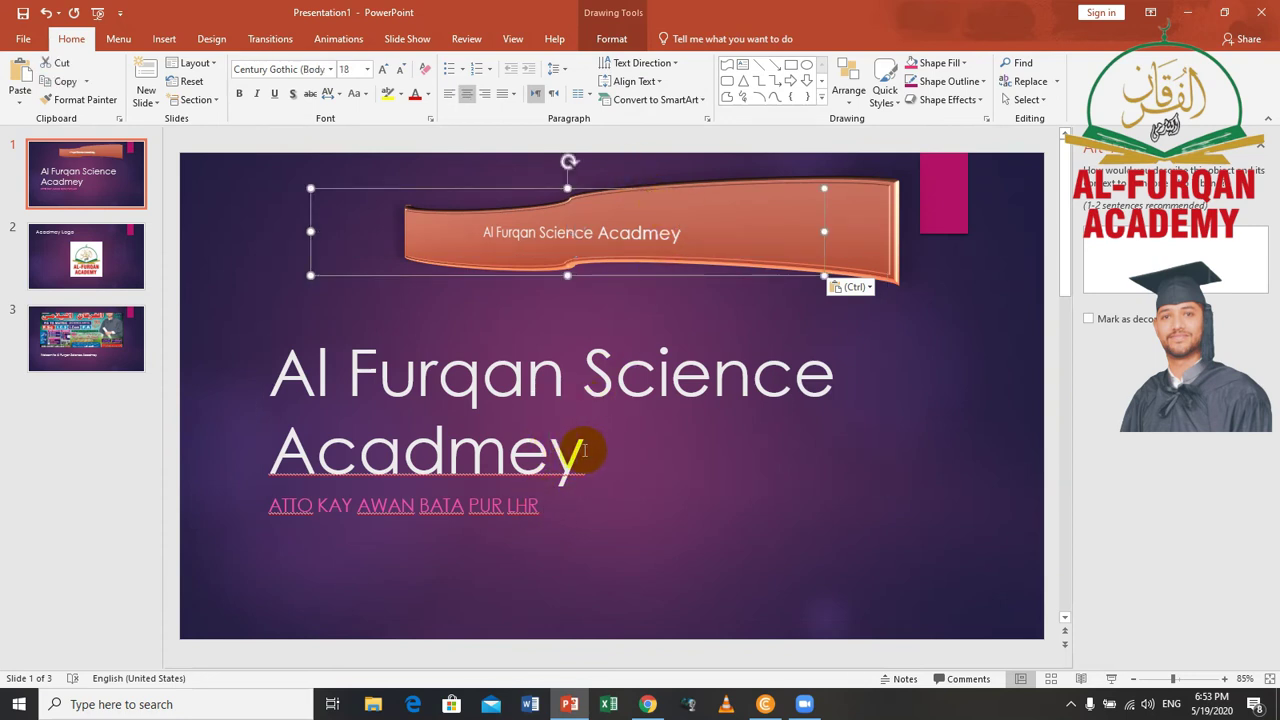
{"action": "left_click_drag", "start_coordinate": [595, 450], "coordinate": [272, 372]}
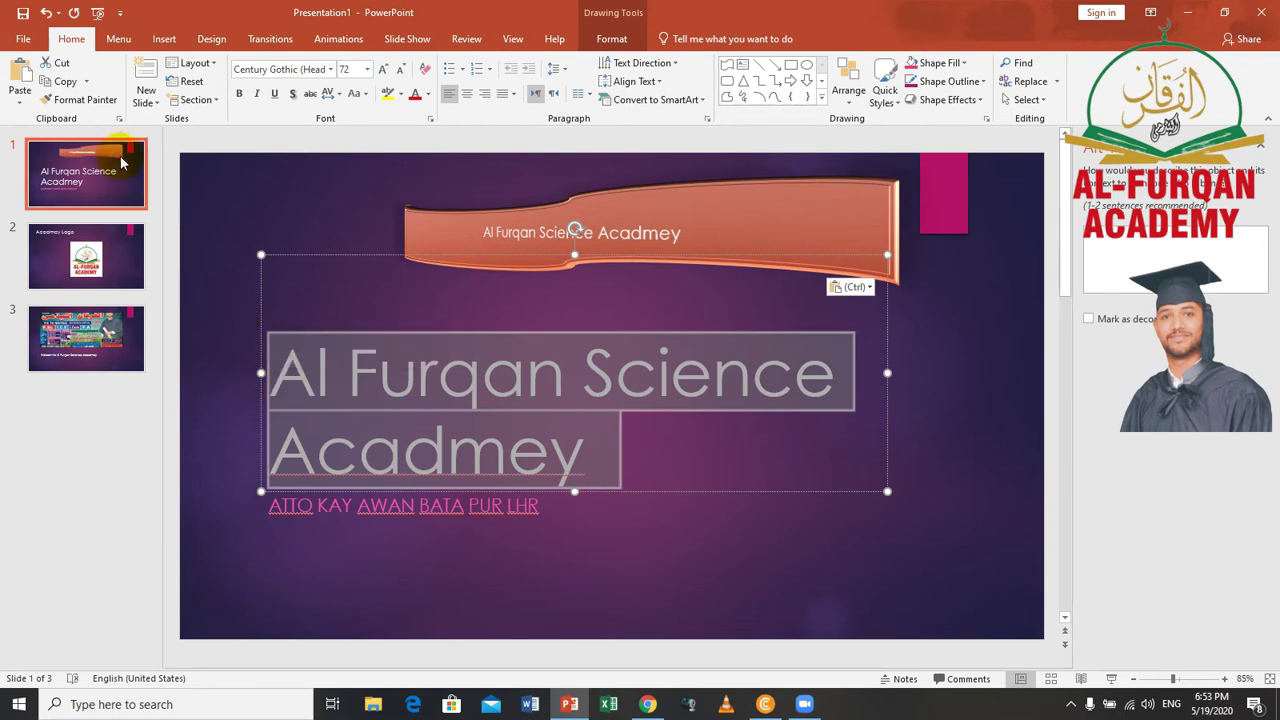
{"action": "left_click", "coordinate": [70, 106]}
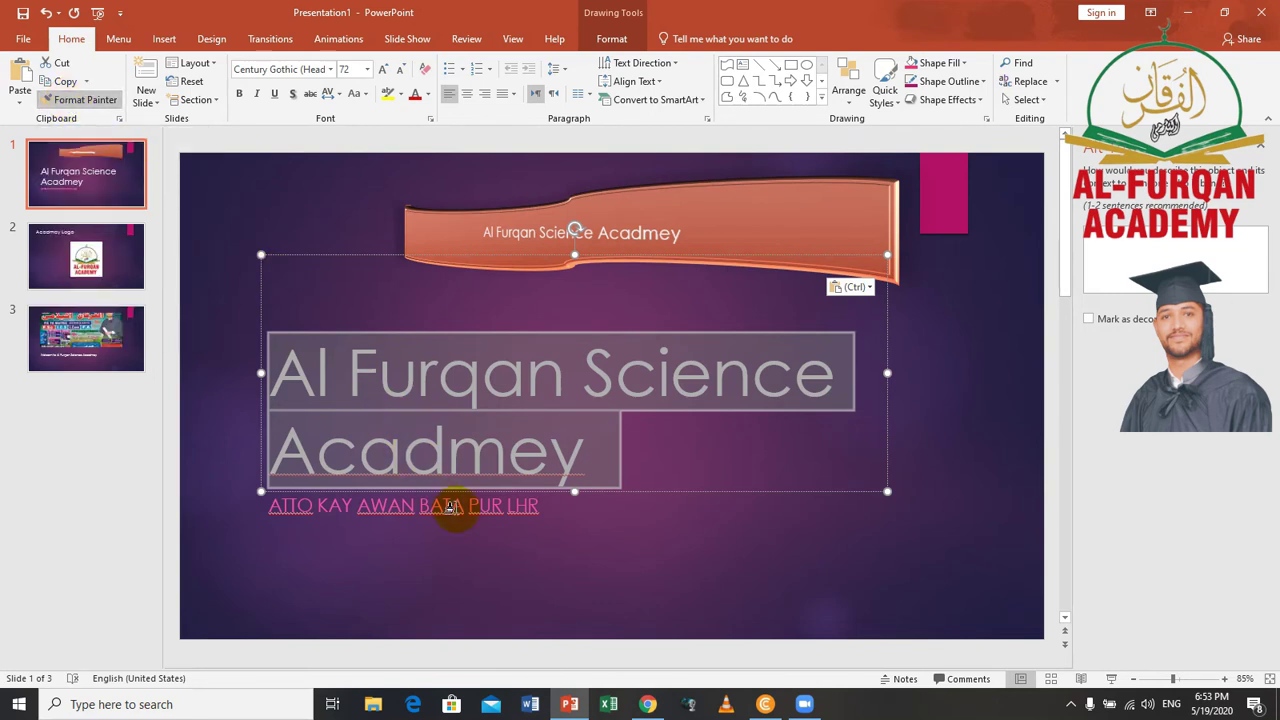
{"action": "left_click", "coordinate": [546, 504]}
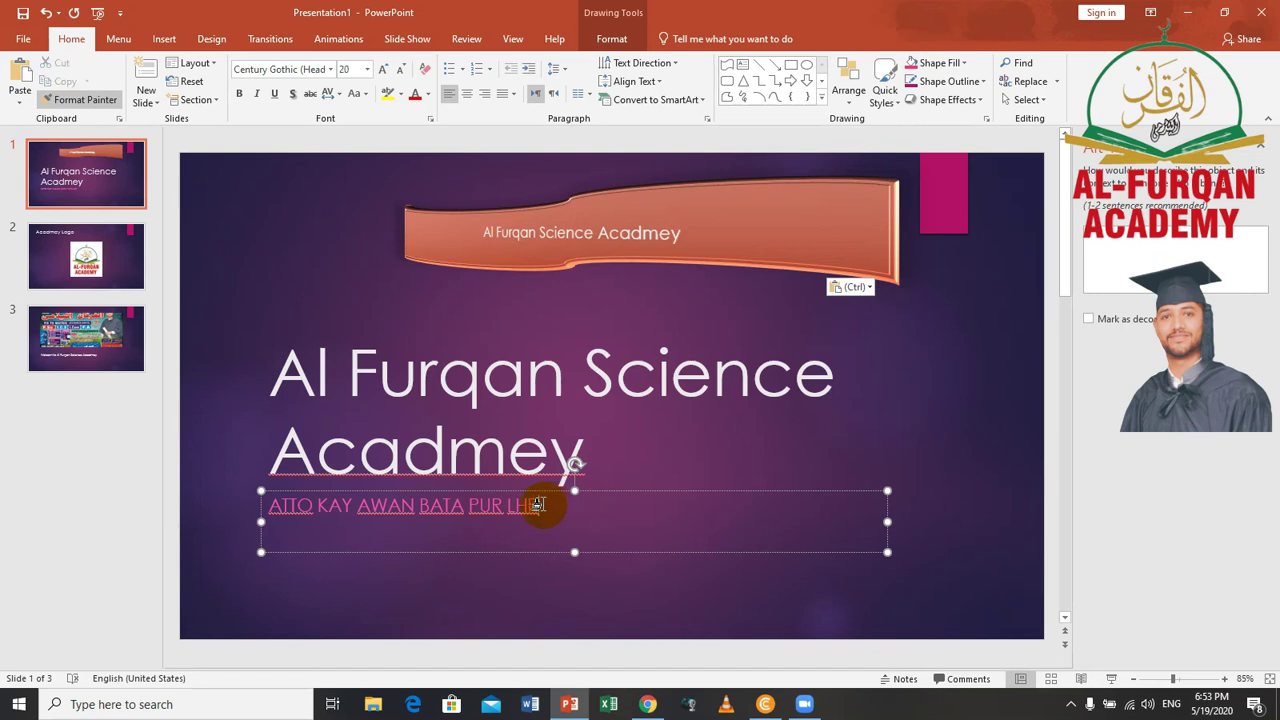
{"action": "left_click_drag", "start_coordinate": [510, 503], "coordinate": [285, 497]}
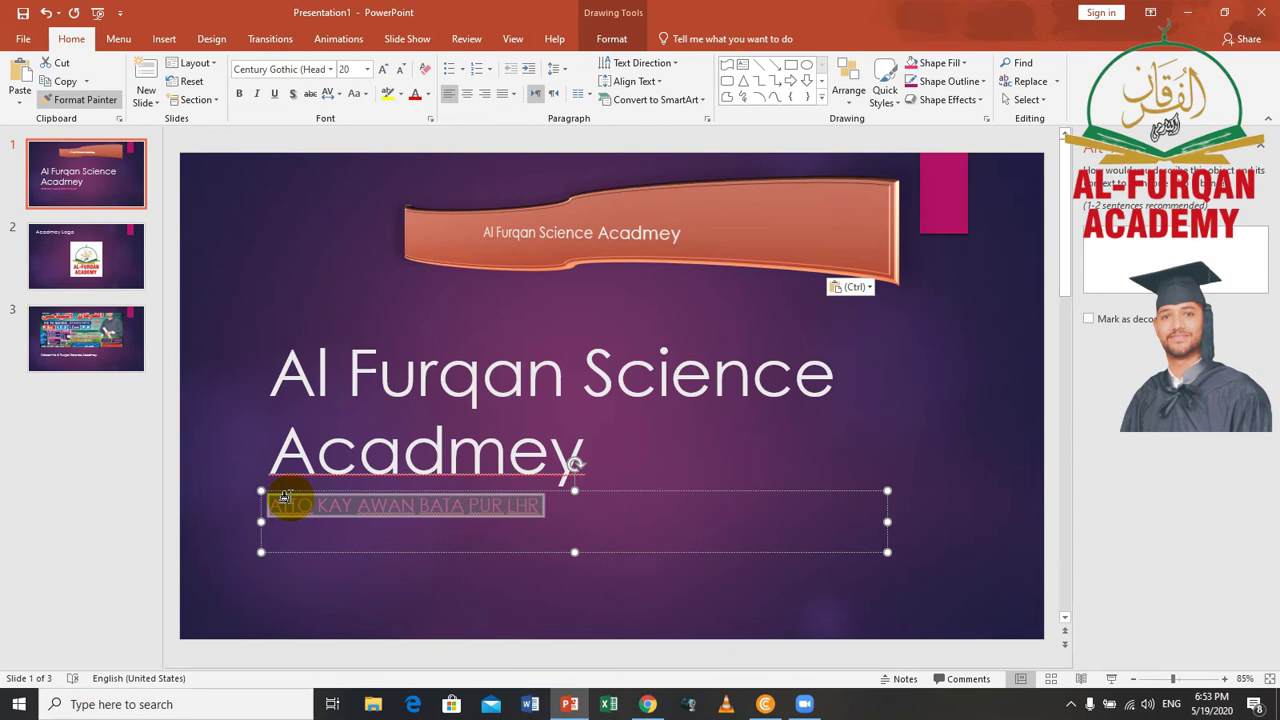
{"action": "left_click_drag", "start_coordinate": [285, 497], "coordinate": [278, 505]}
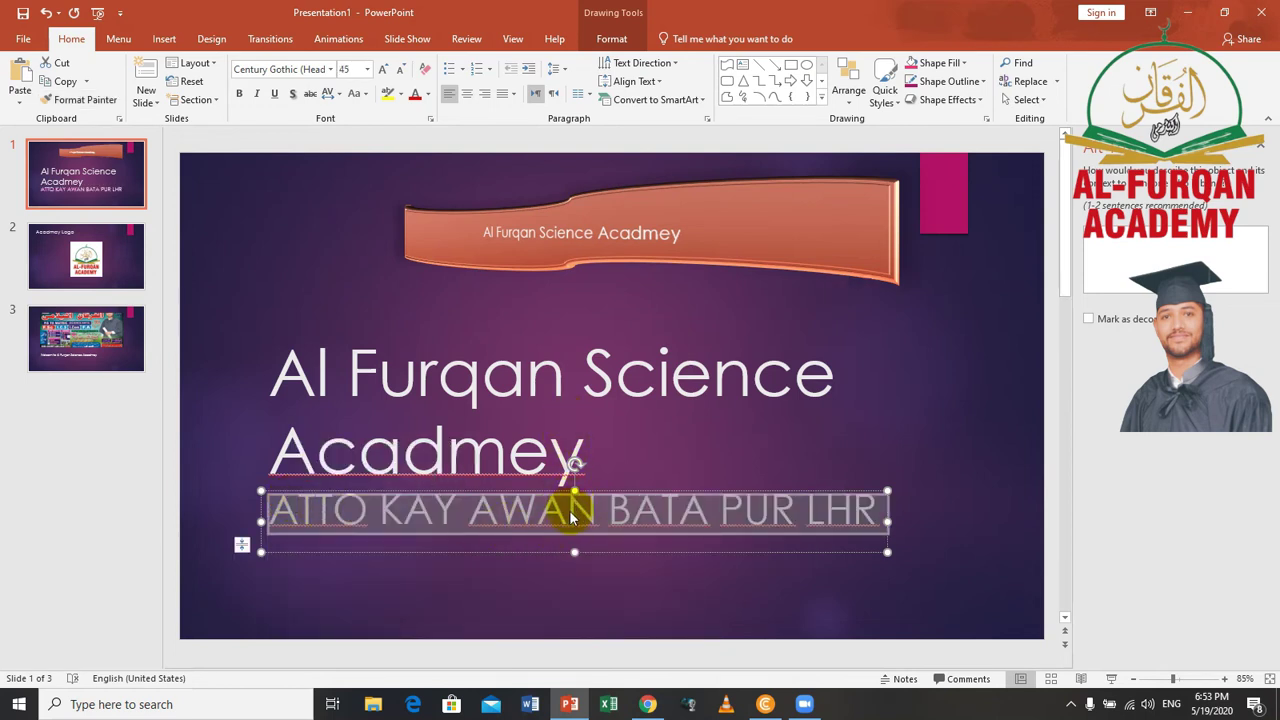
{"action": "key", "text": "ctrl+z"}
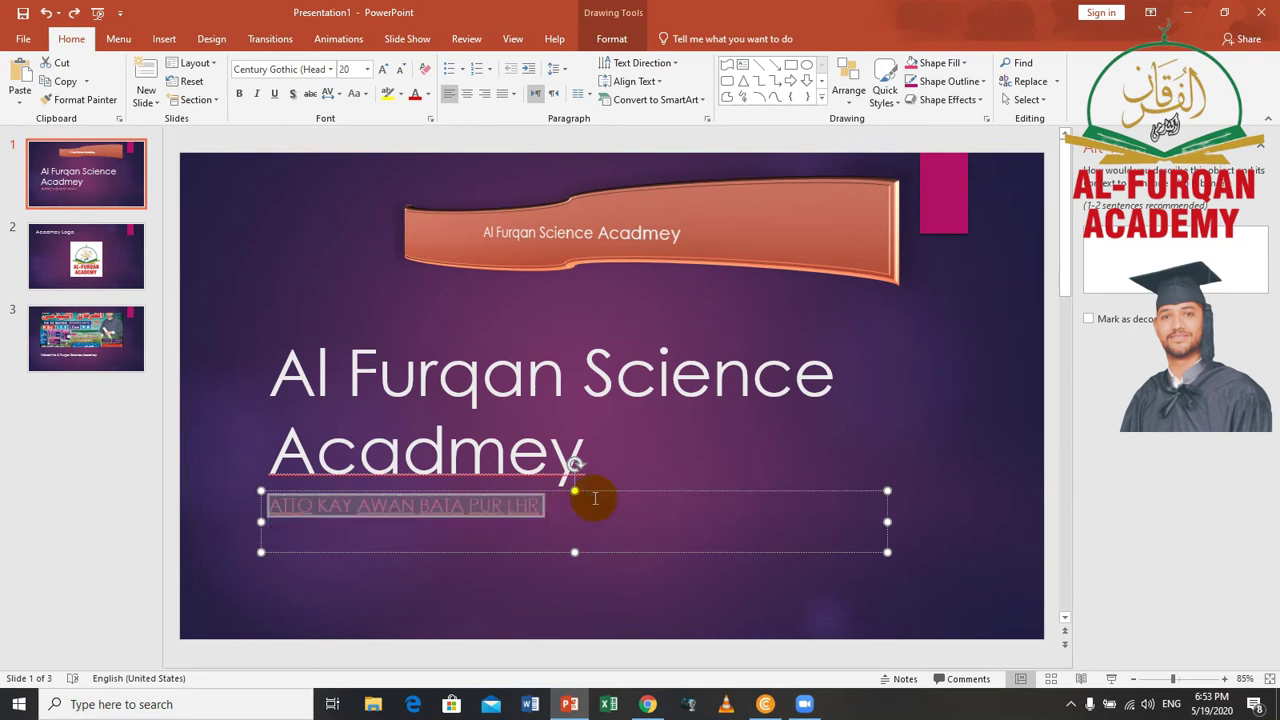
{"action": "left_click", "coordinate": [661, 477]}
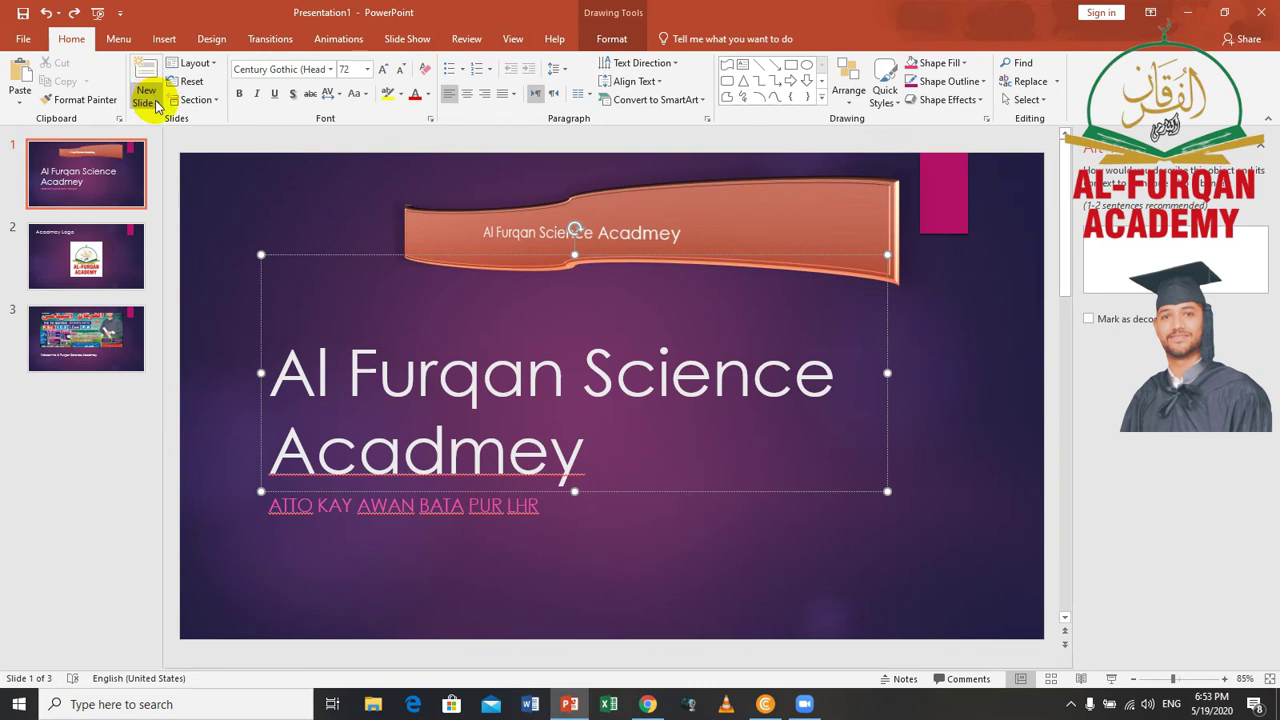
{"action": "left_click", "coordinate": [253, 183]}
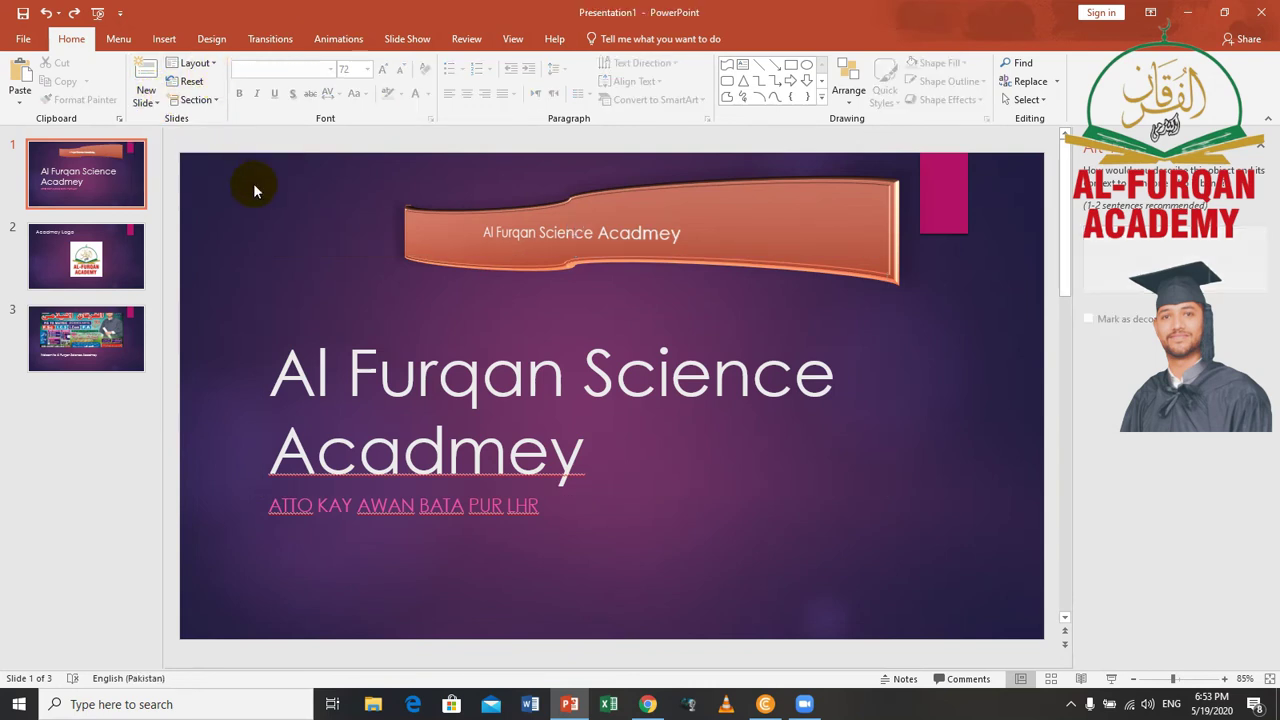
Try other layouts such as Picture with Caption on slide 2, reset it, then view slide 3
{"action": "left_click", "coordinate": [116, 268]}
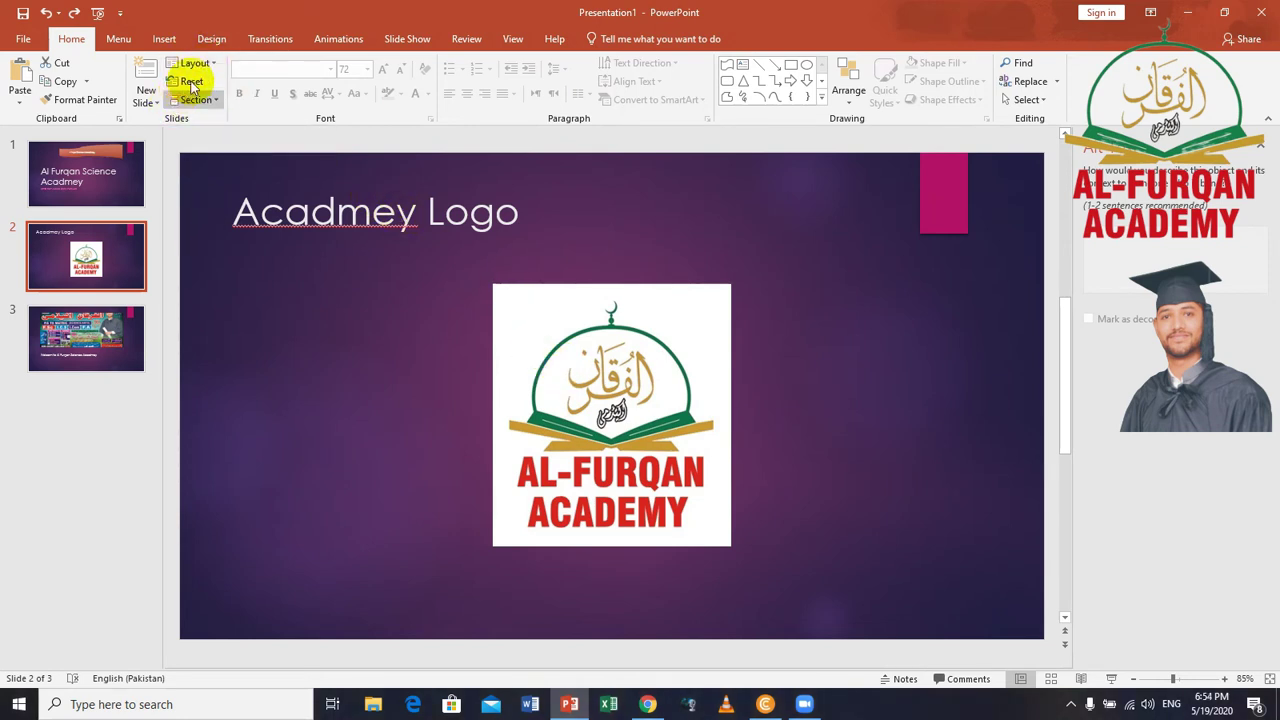
{"action": "left_click", "coordinate": [216, 64]}
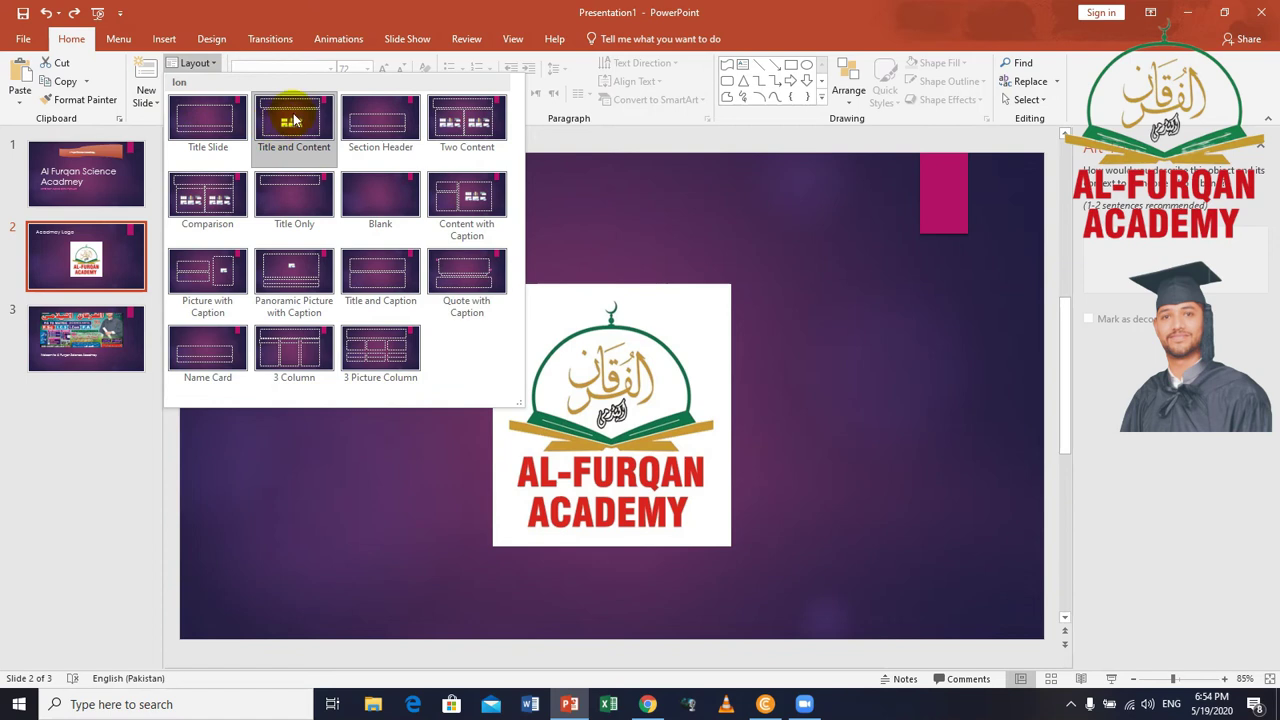
{"action": "left_click", "coordinate": [368, 207]}
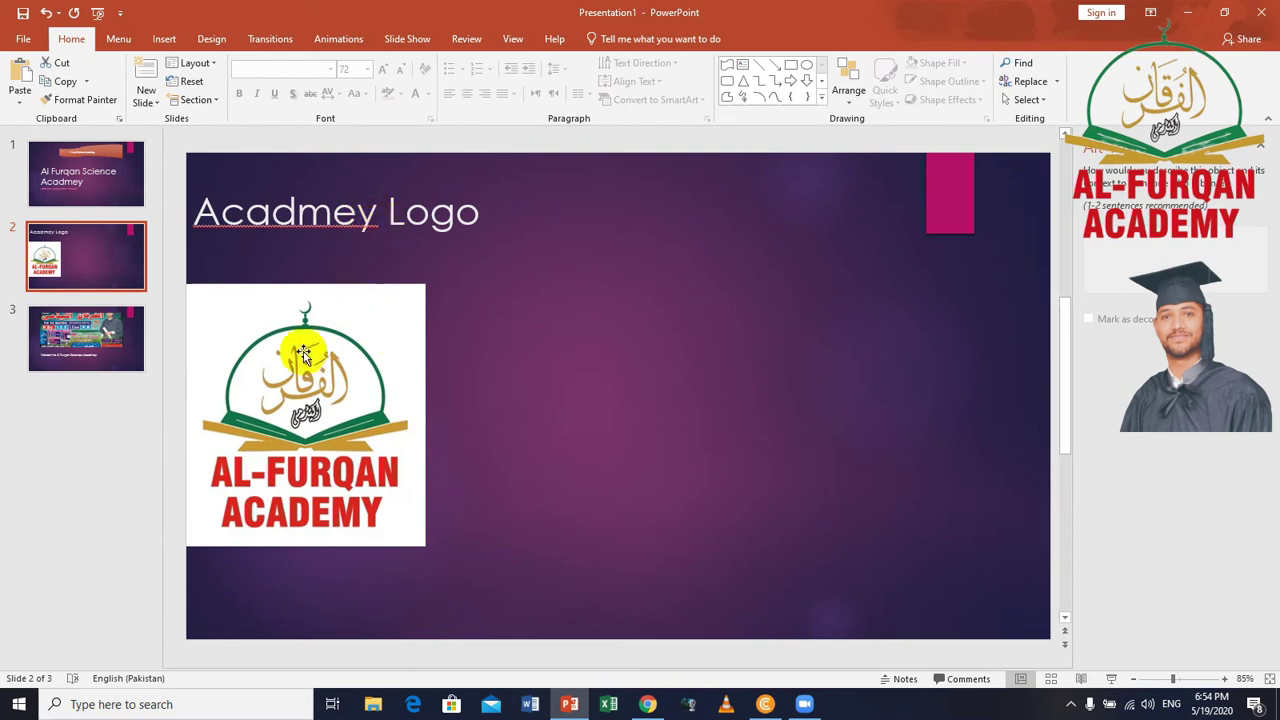
{"action": "key", "text": "ctrl+z"}
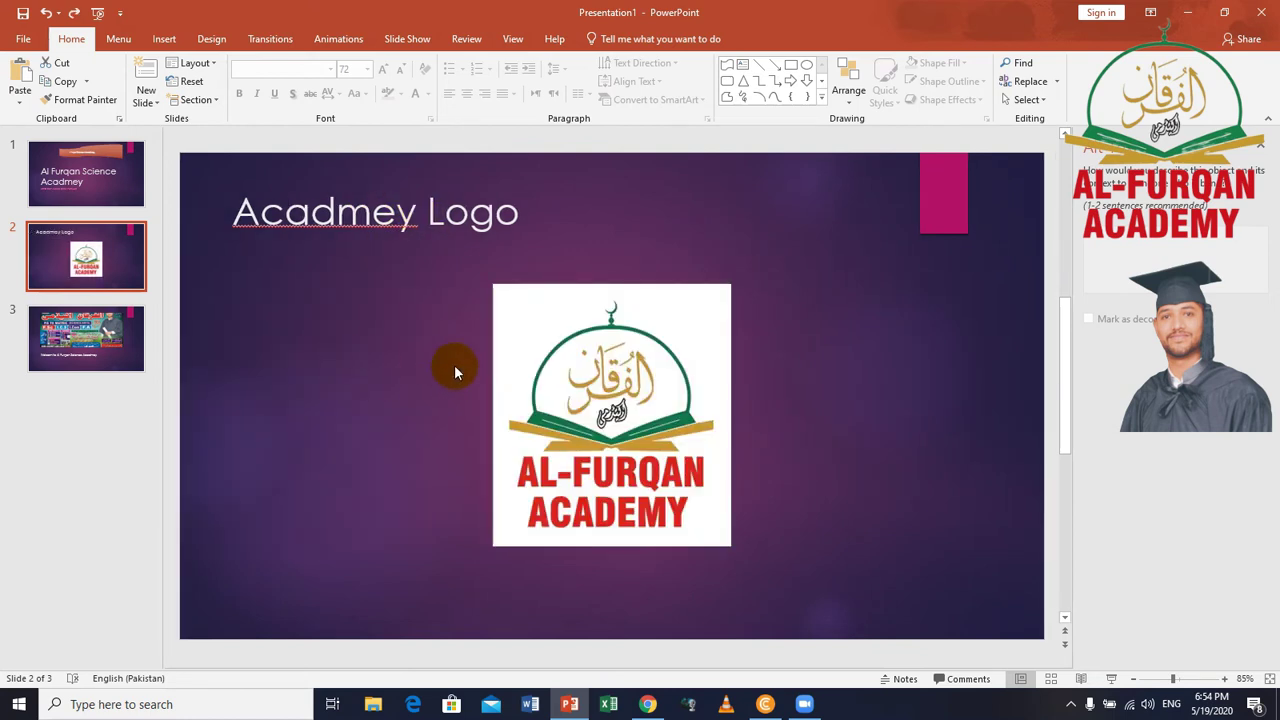
{"action": "left_click", "coordinate": [195, 63]}
{"action": "left_click", "coordinate": [210, 276]}
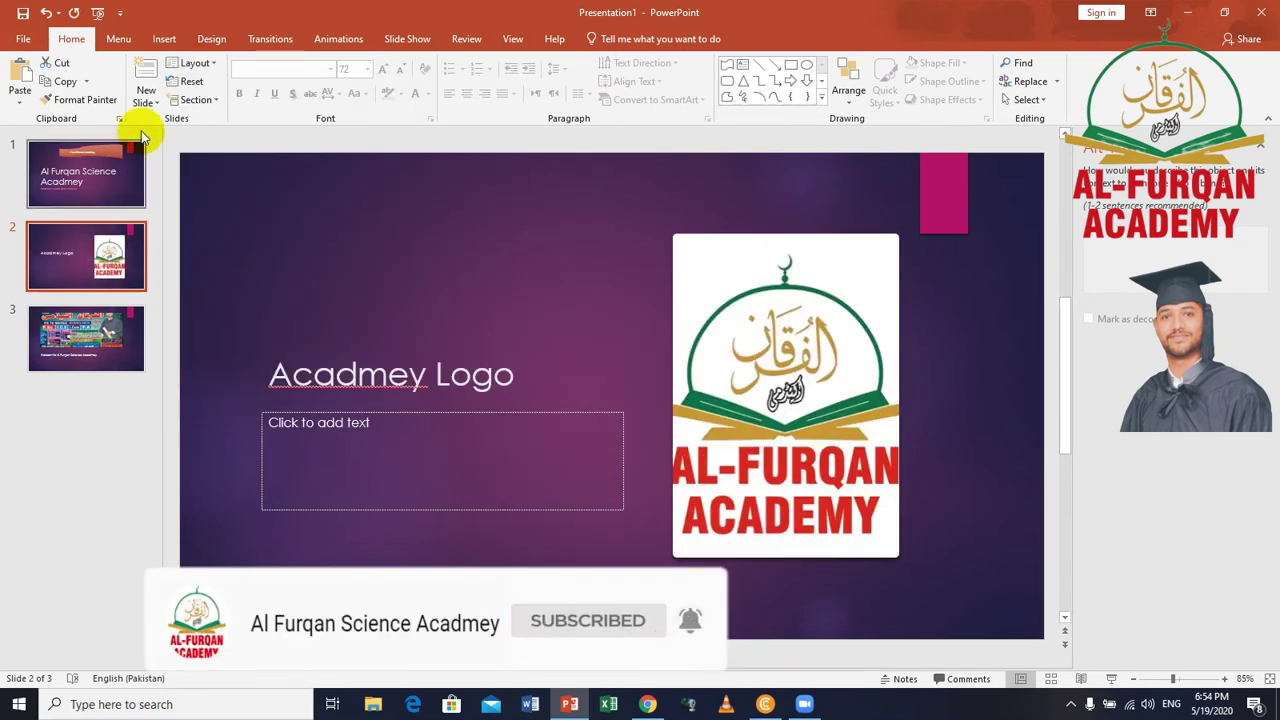
{"action": "left_click", "coordinate": [191, 81]}
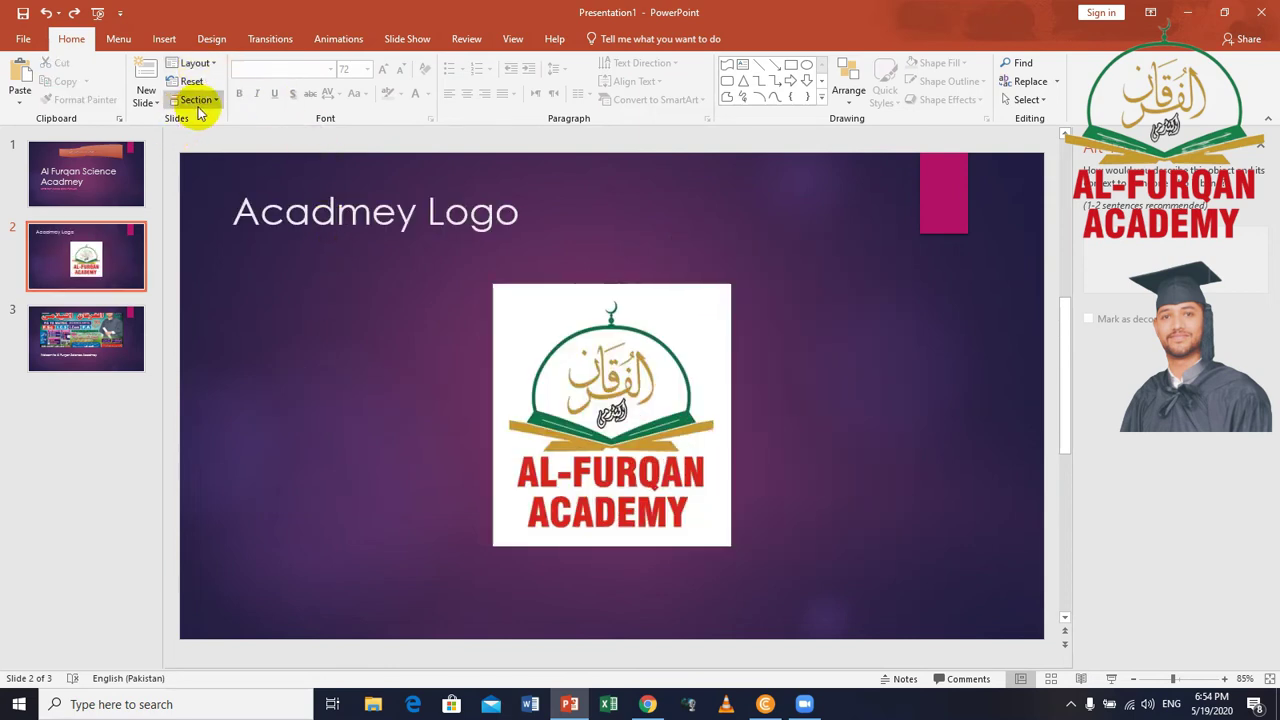
{"action": "left_click", "coordinate": [65, 405]}
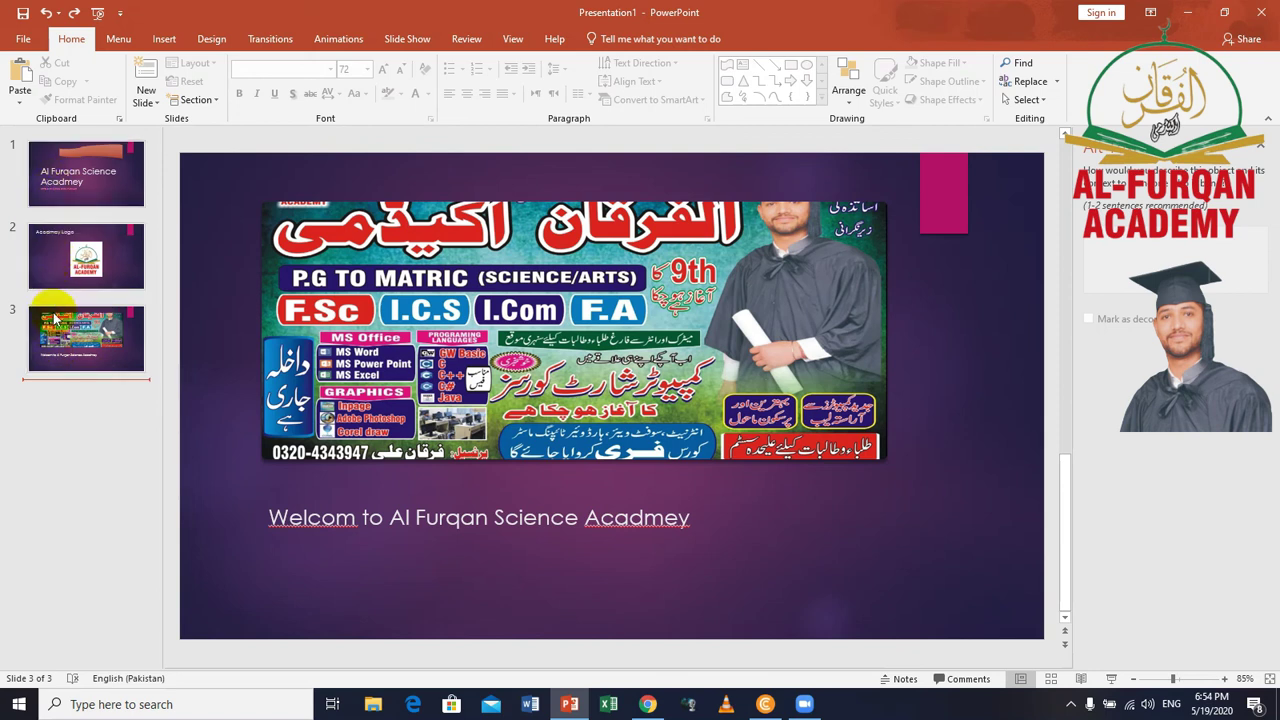
Add a new section named Introduction and move the title slide into it
{"action": "left_click", "coordinate": [198, 100]}
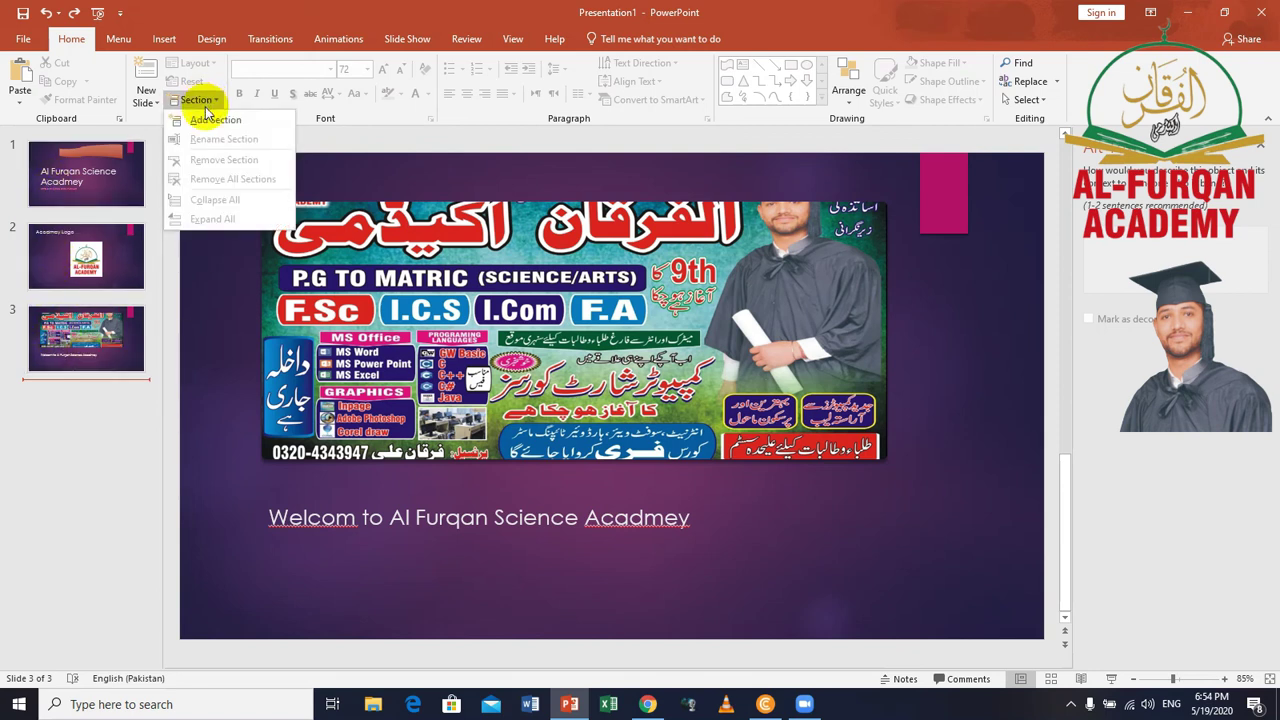
{"action": "left_click", "coordinate": [206, 120]}
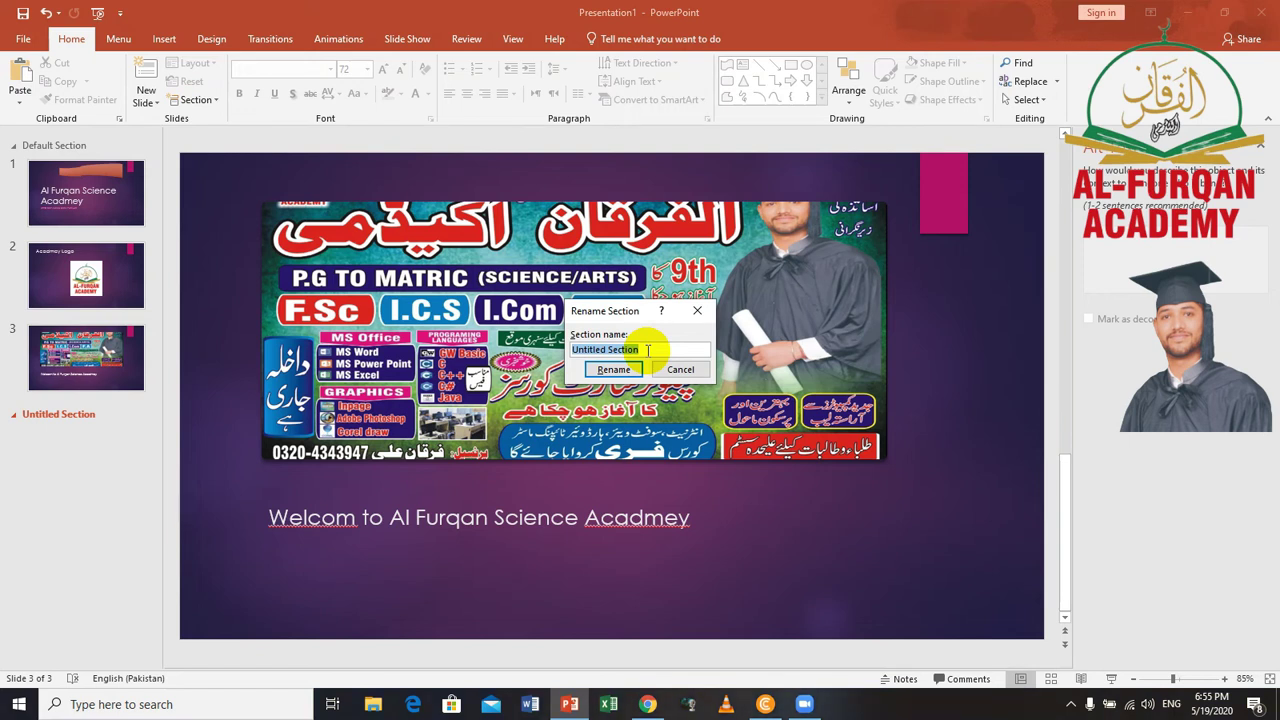
{"action": "type", "text": "Introducti"}
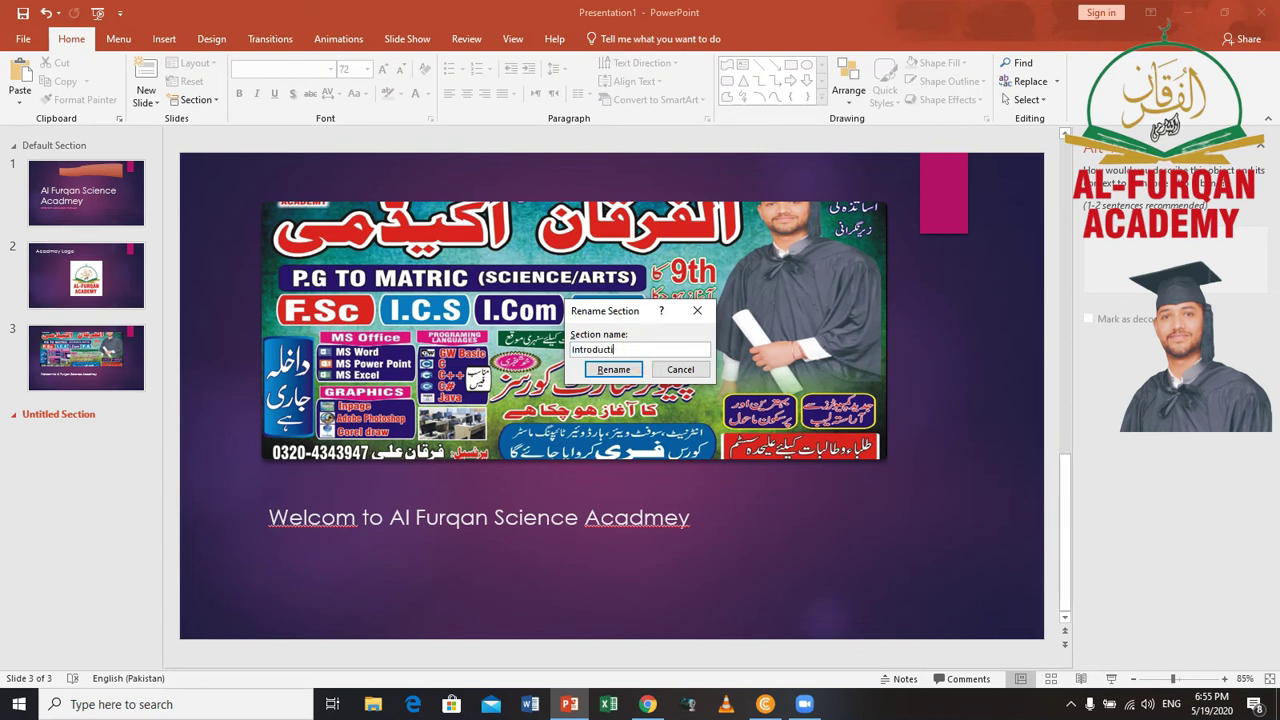
{"action": "type", "text": "on"}
{"action": "left_click", "coordinate": [620, 370]}
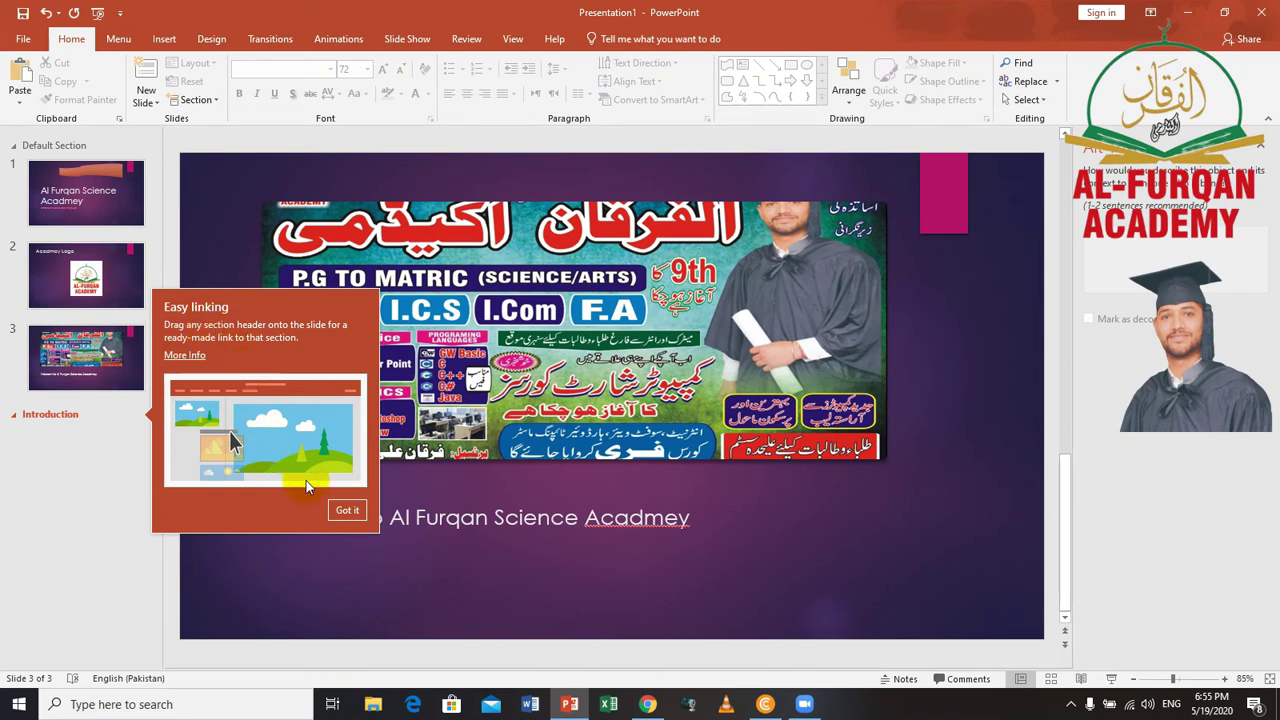
{"action": "left_click", "coordinate": [345, 510]}
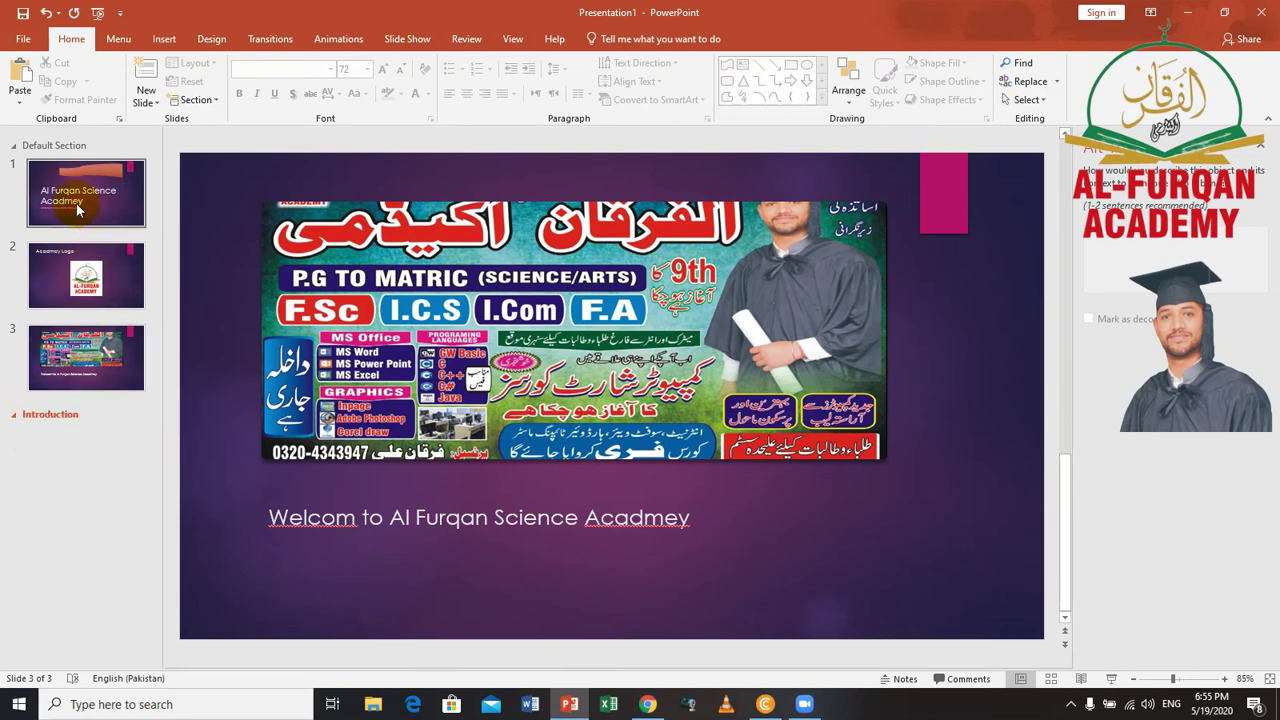
{"action": "left_click_drag", "start_coordinate": [78, 208], "coordinate": [65, 509]}
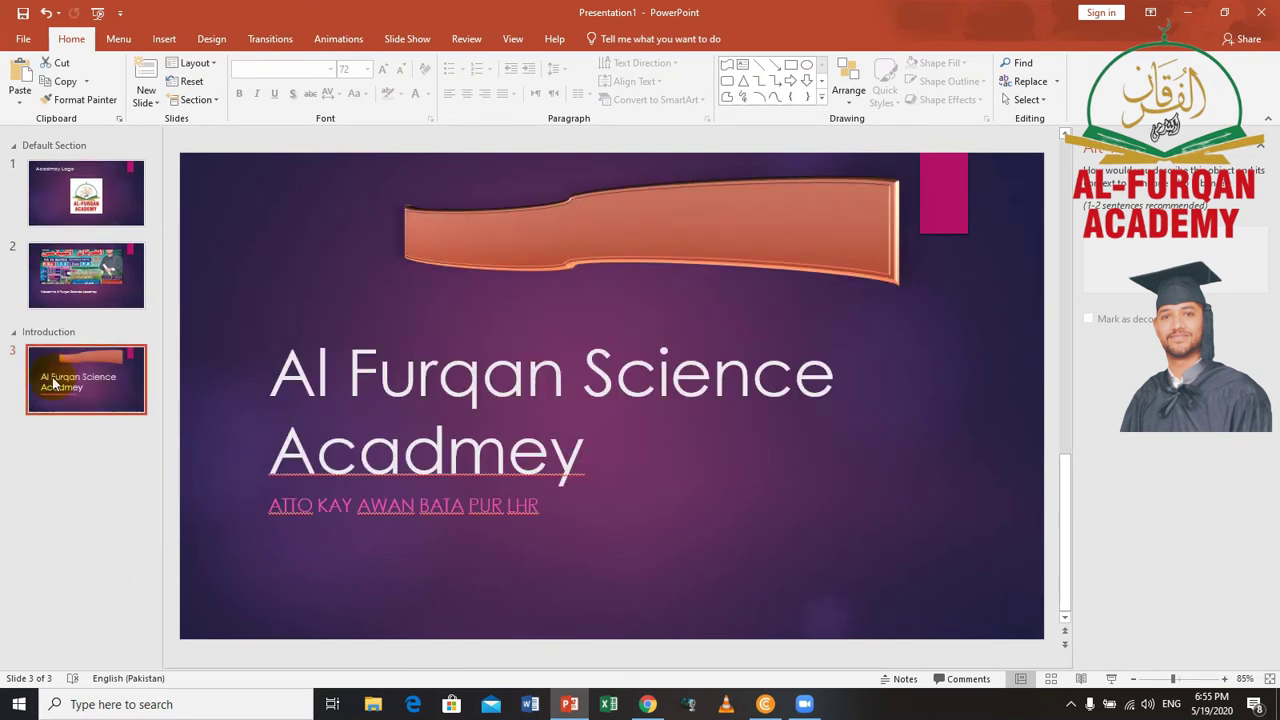
Move the Acadmey Logo and poster slides into Introduction, then return to the title slide
{"action": "left_click_drag", "start_coordinate": [58, 204], "coordinate": [40, 520]}
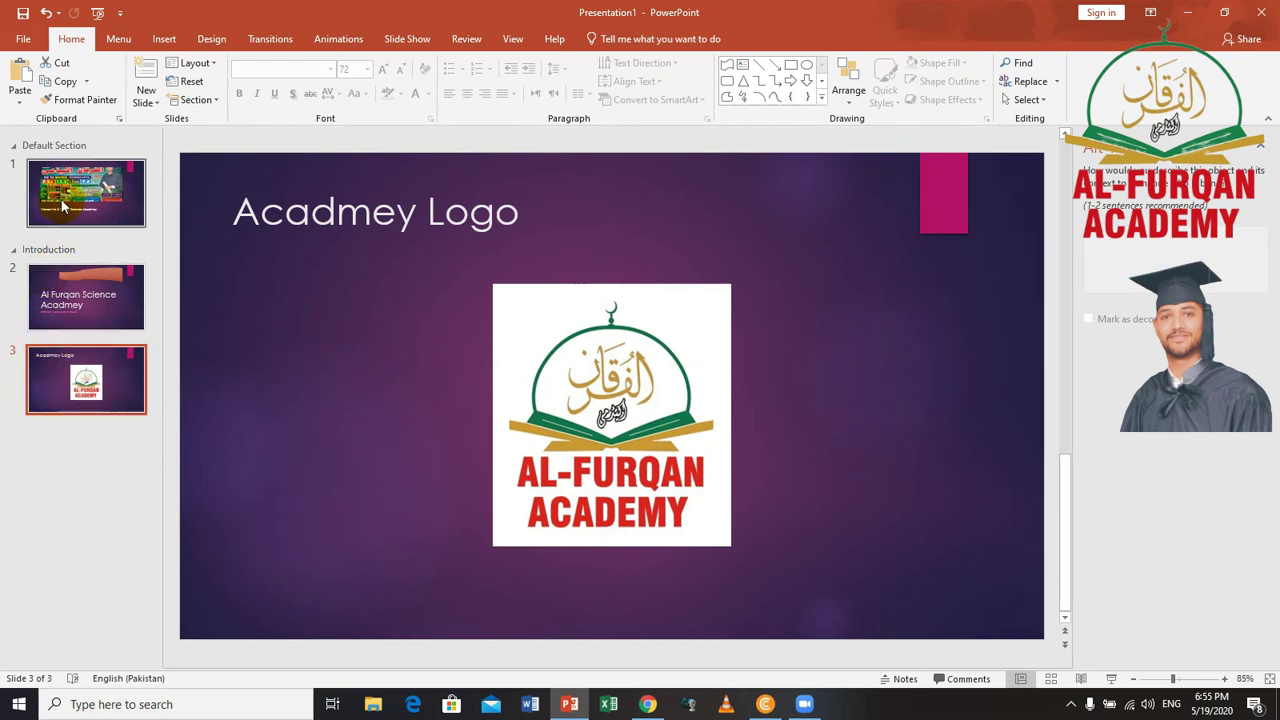
{"action": "left_click_drag", "start_coordinate": [66, 222], "coordinate": [56, 403]}
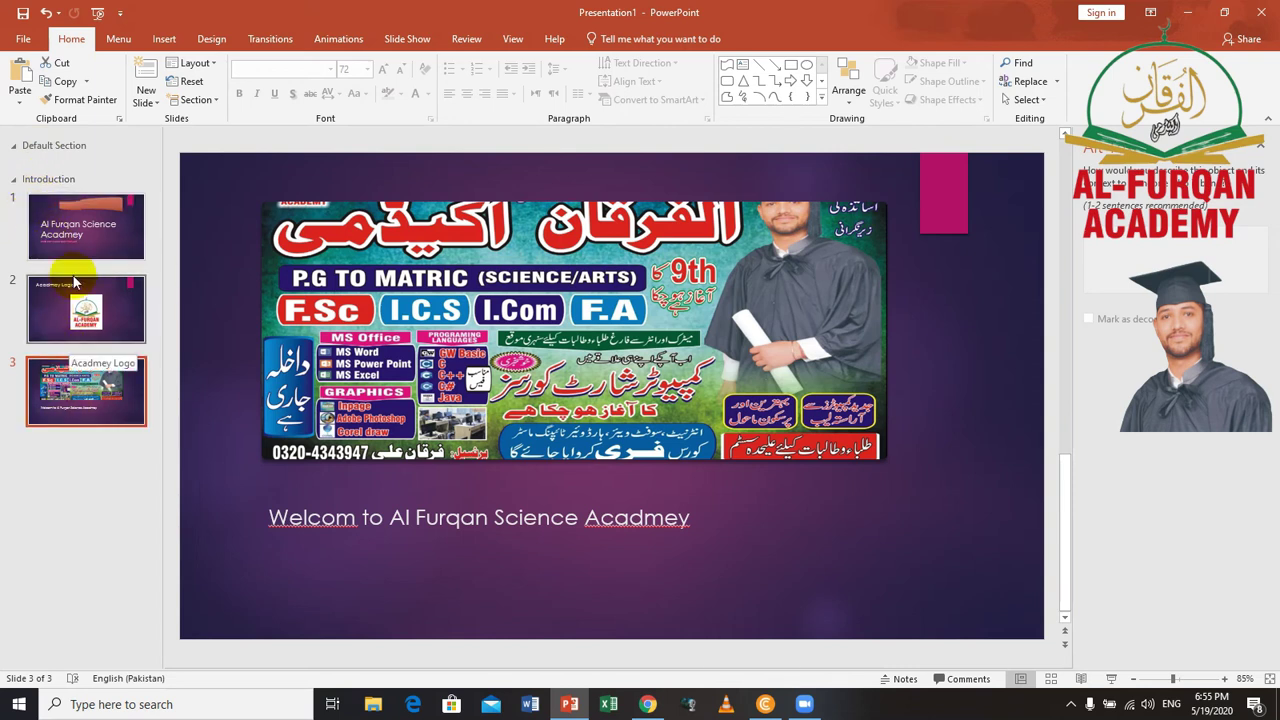
{"action": "left_click", "coordinate": [78, 230]}
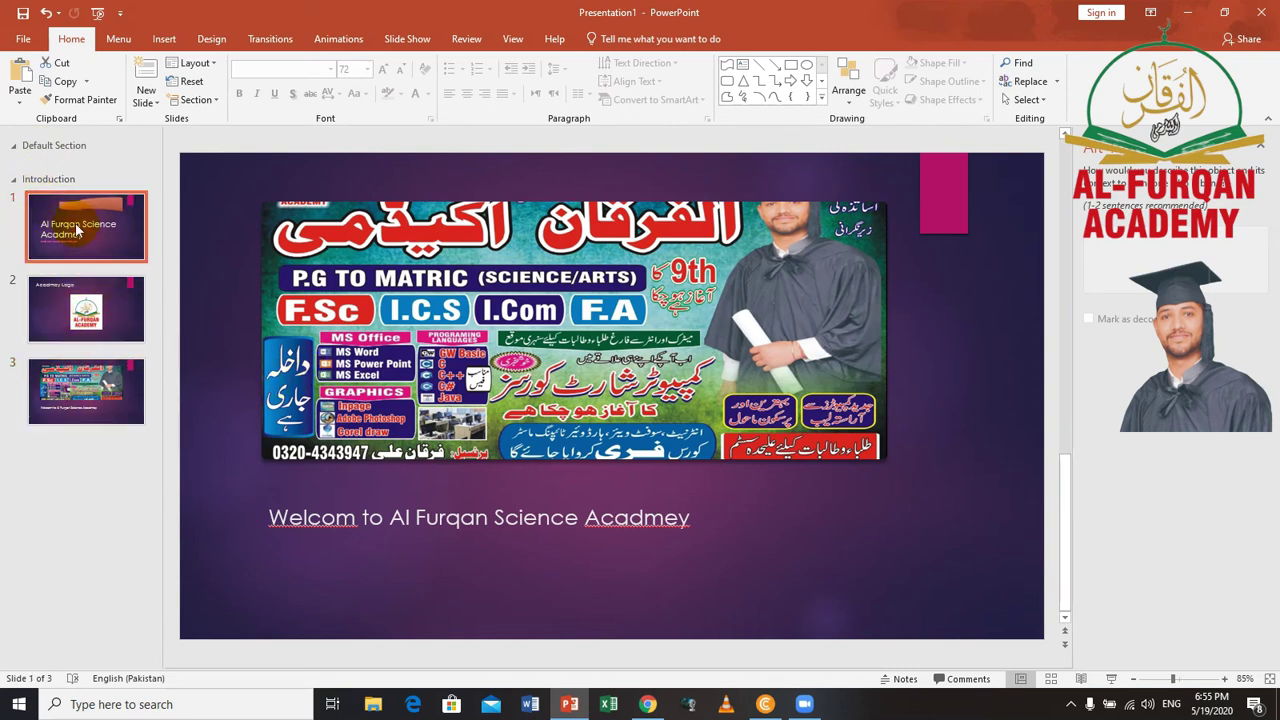
{"action": "left_click", "coordinate": [260, 250]}
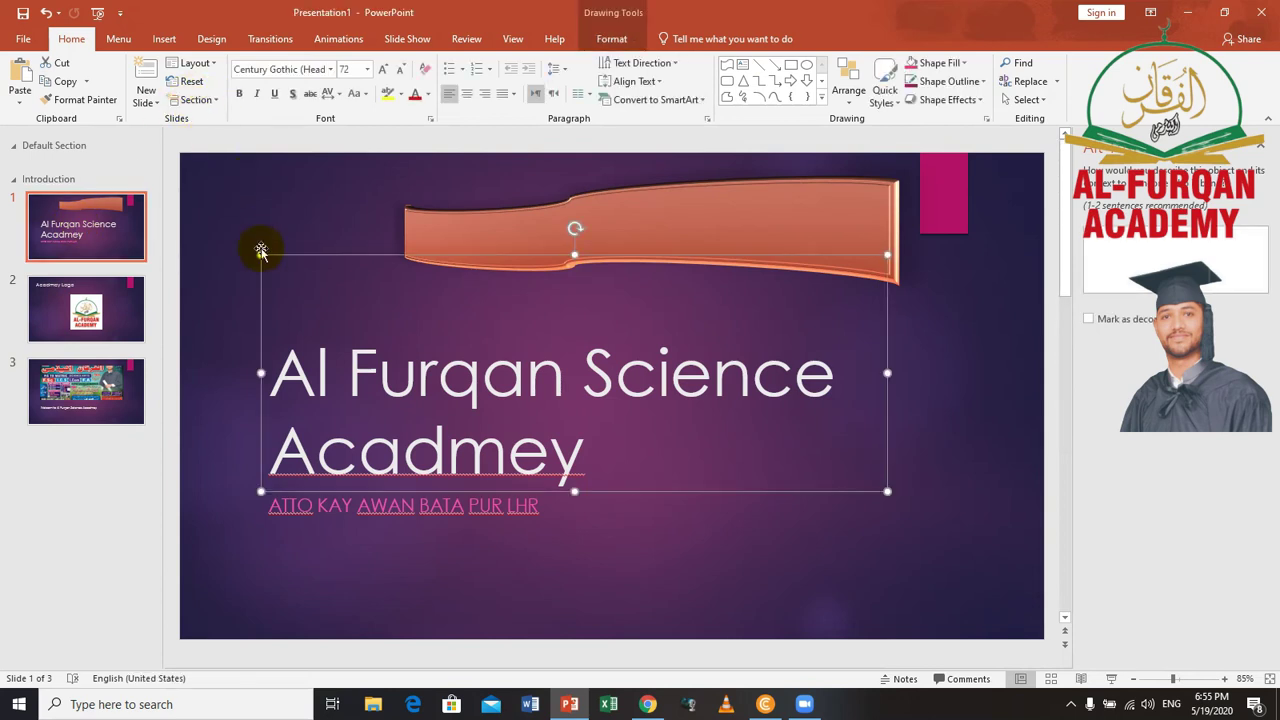
{"action": "left_click", "coordinate": [88, 347]}
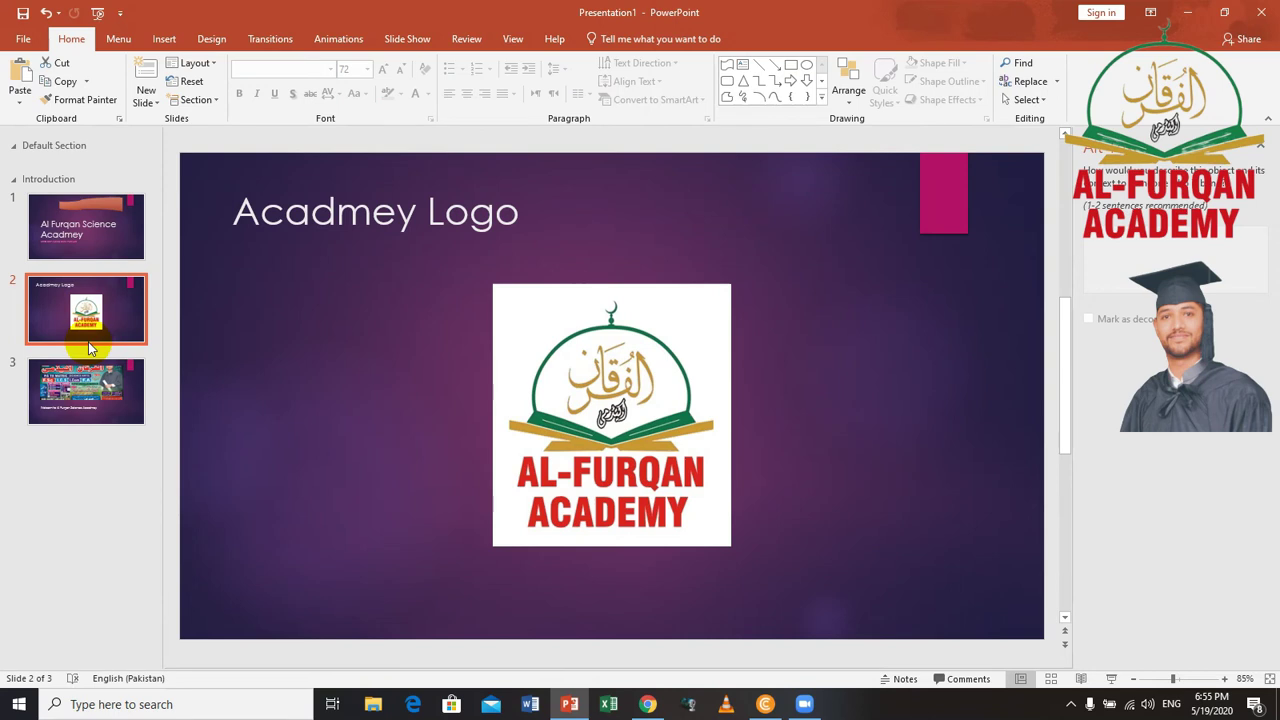
{"action": "left_click", "coordinate": [90, 235]}
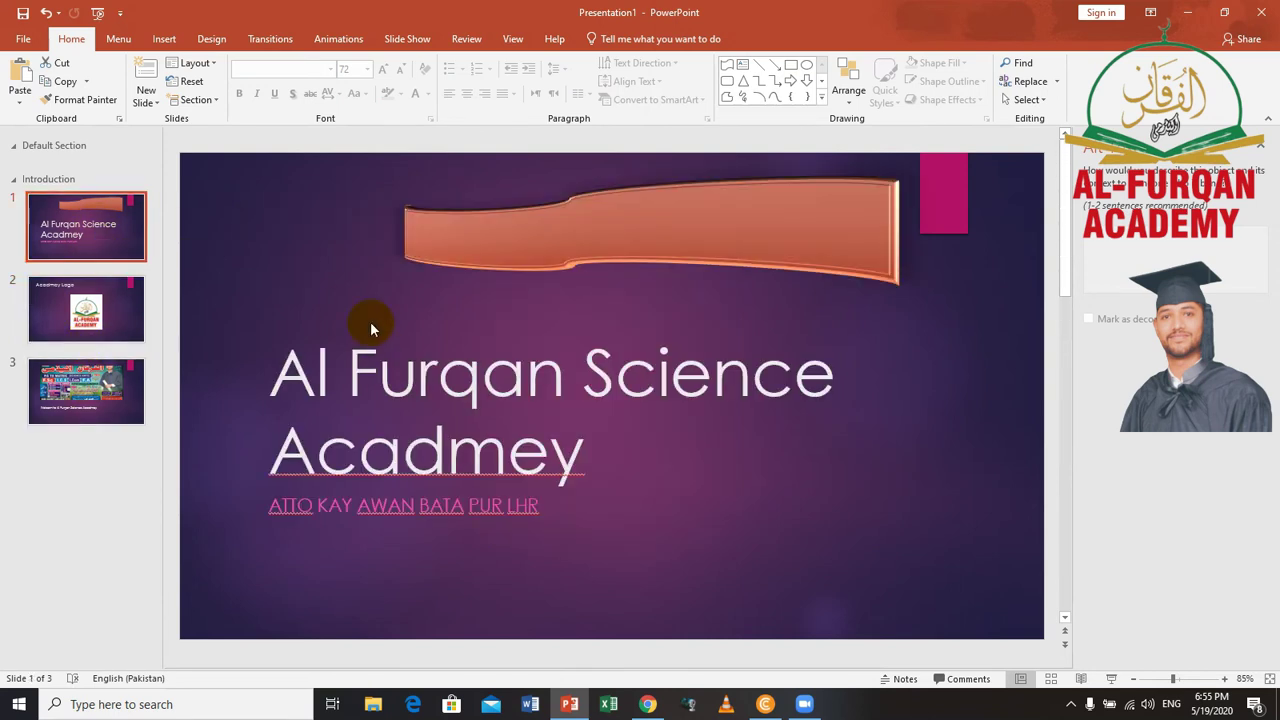
Paste 'Al Furqan Science Acadmey' as the text inside the orange wave banner
{"action": "left_click", "coordinate": [583, 447]}
{"action": "mouse_move", "coordinate": [583, 447]}
{"action": "left_mouse_down"}
{"action": "mouse_move", "coordinate": [357, 408]}
{"action": "mouse_move", "coordinate": [220, 346]}
{"action": "left_mouse_up"}
{"action": "key", "text": "ctrl+c"}
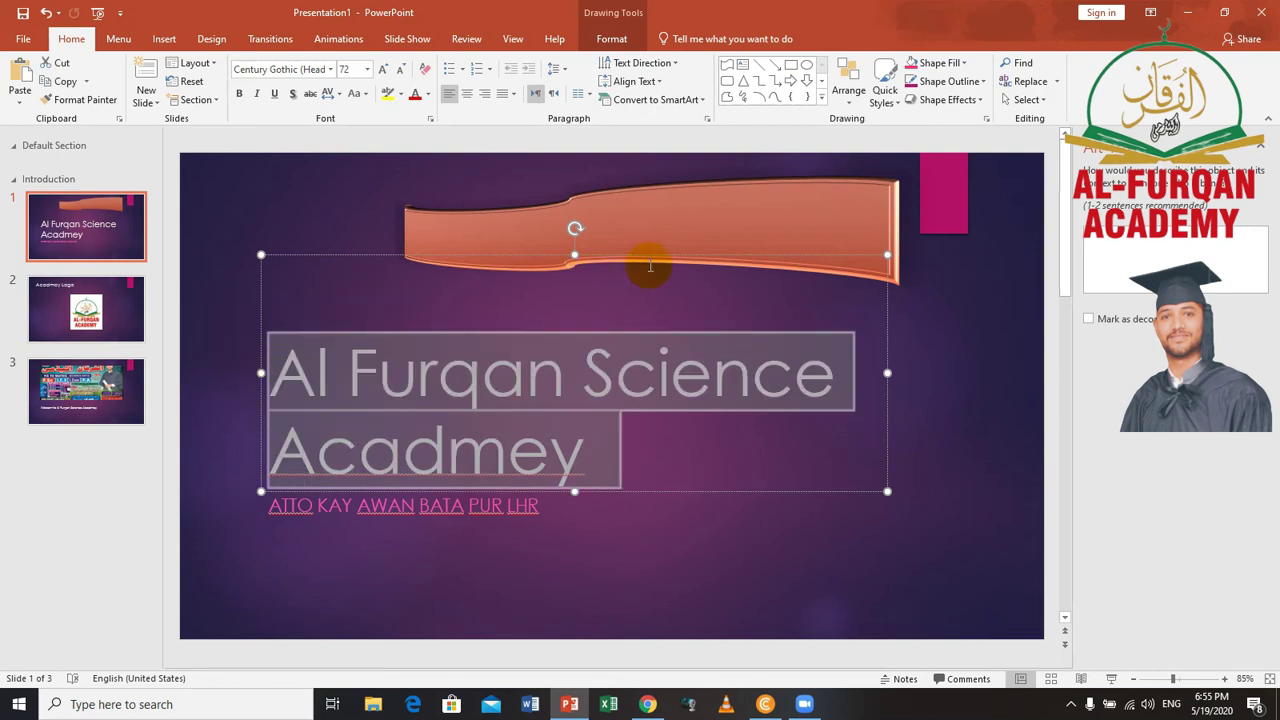
{"action": "right_click", "coordinate": [684, 236]}
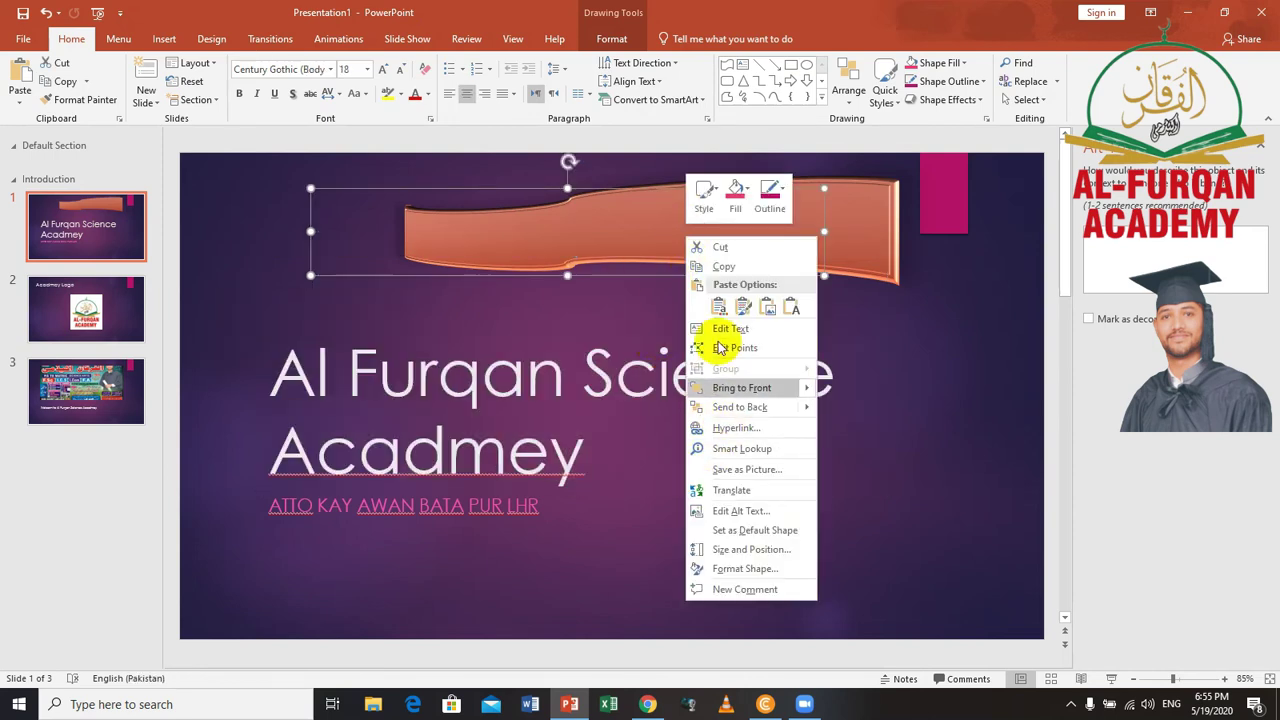
{"action": "left_click", "coordinate": [722, 330]}
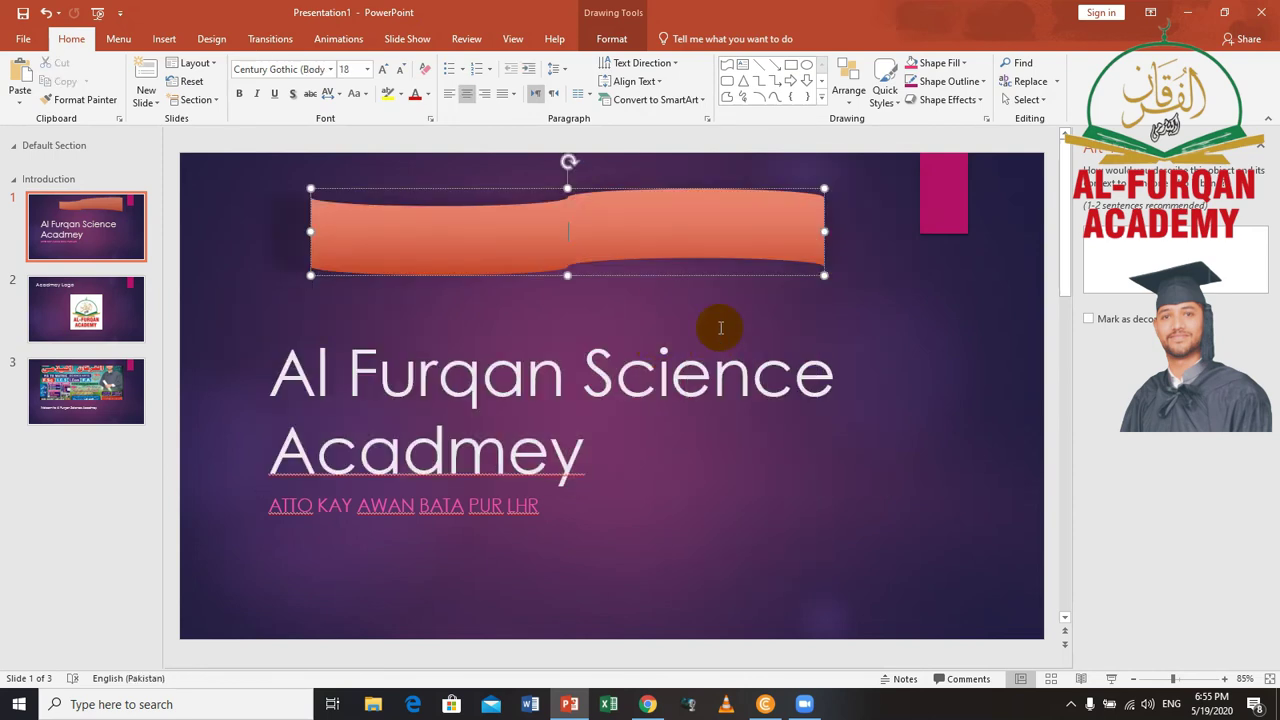
{"action": "key", "text": "ctrl+v"}
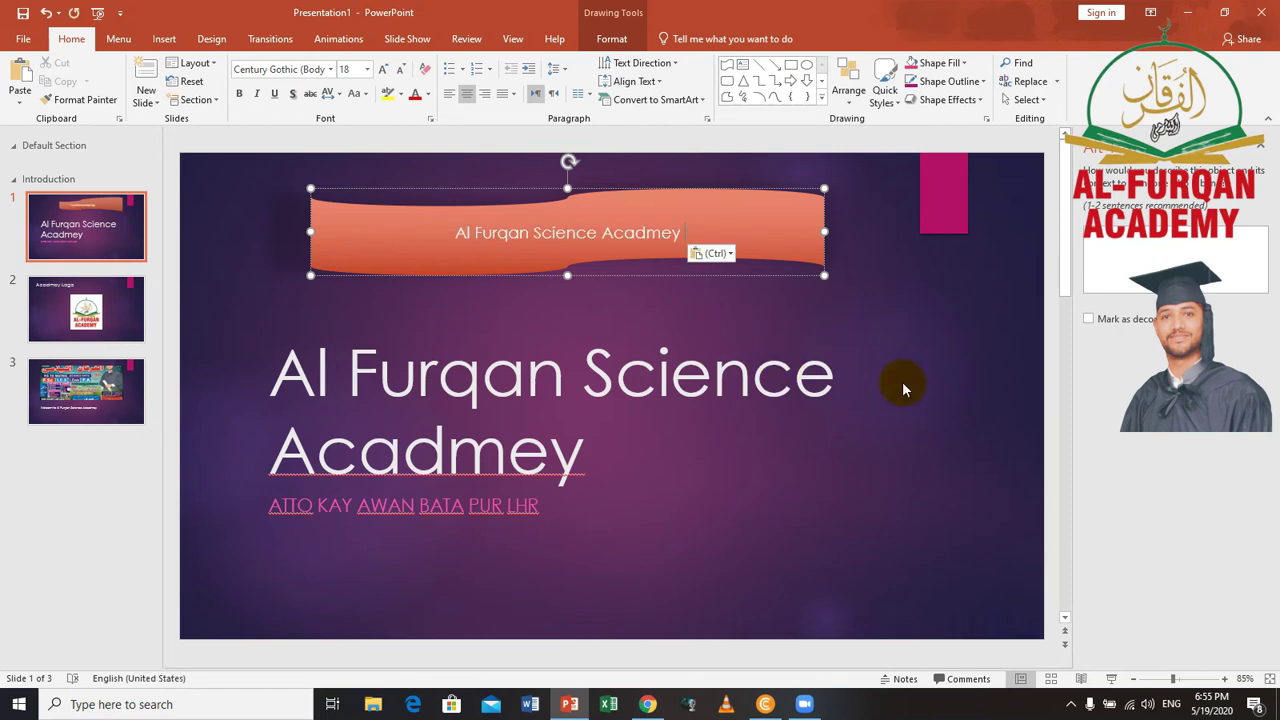
{"action": "left_click", "coordinate": [940, 362]}
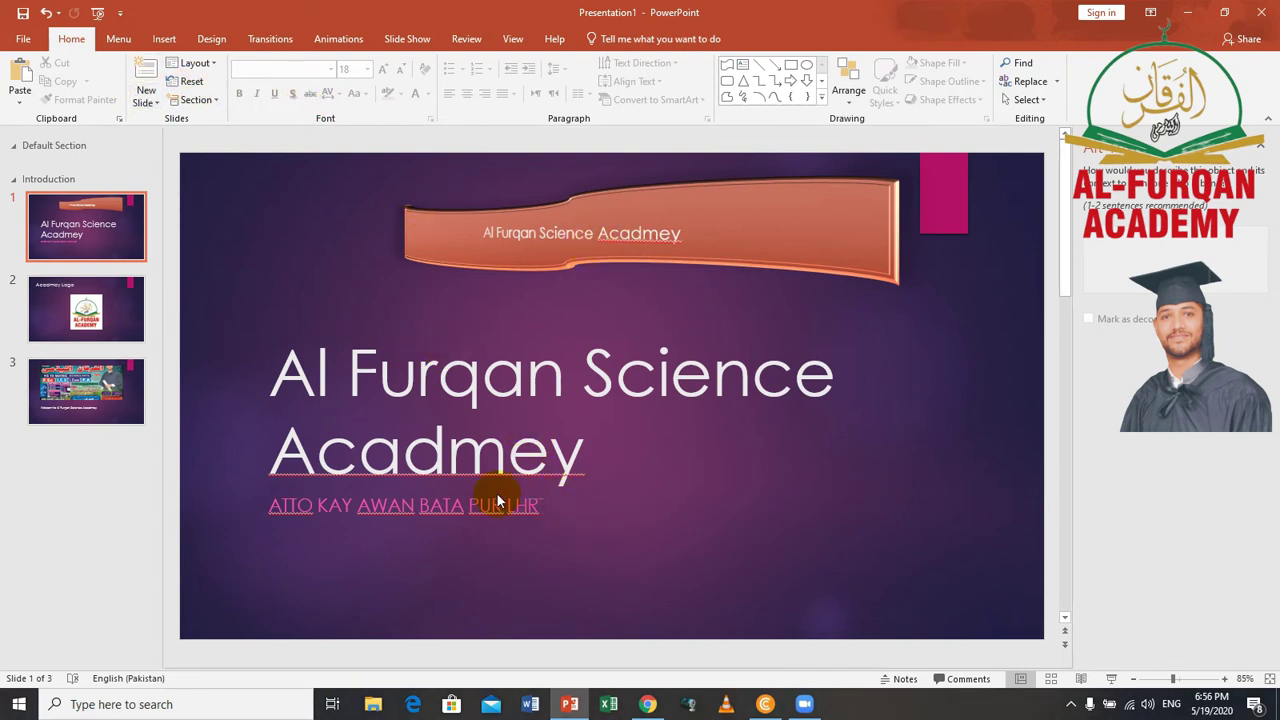
{"action": "left_click", "coordinate": [403, 495]}
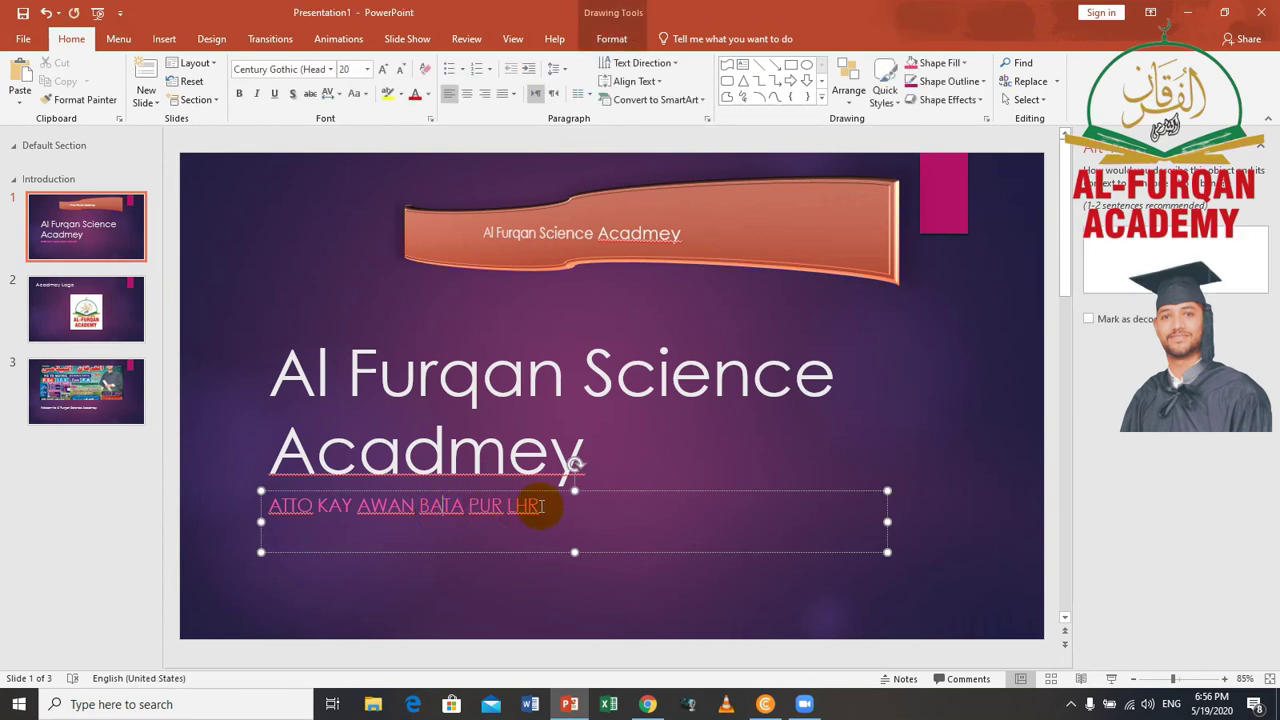
Set the subtitle 'ATTO KAY AWAN BATA PUR LHR' to Algerian, size 32
{"action": "left_click_drag", "start_coordinate": [540, 505], "coordinate": [270, 505]}
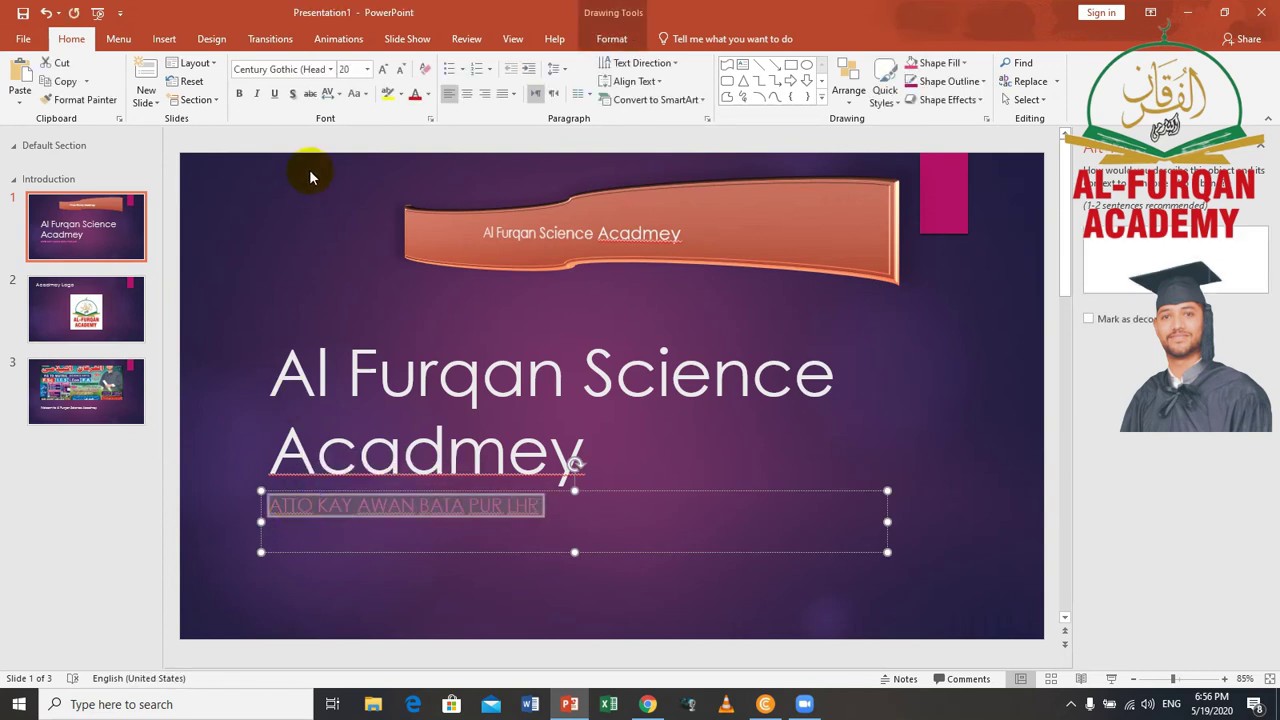
{"action": "left_click", "coordinate": [331, 75]}
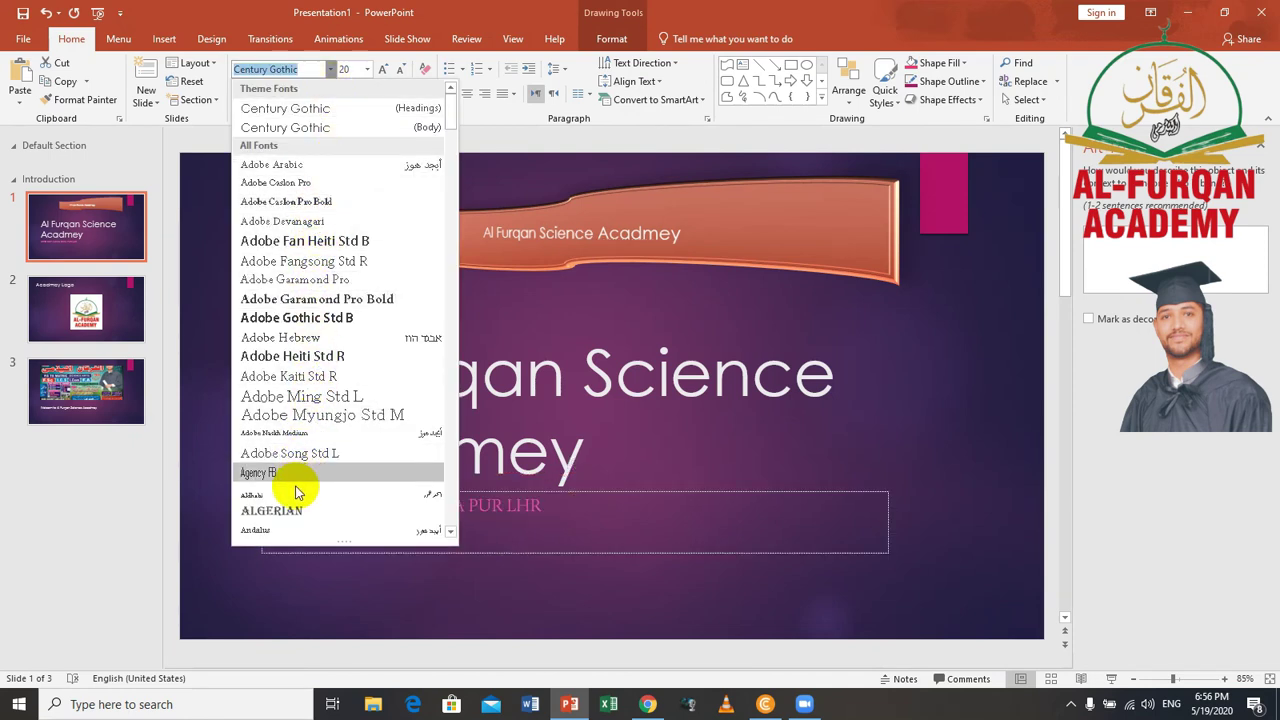
{"action": "left_click", "coordinate": [290, 511]}
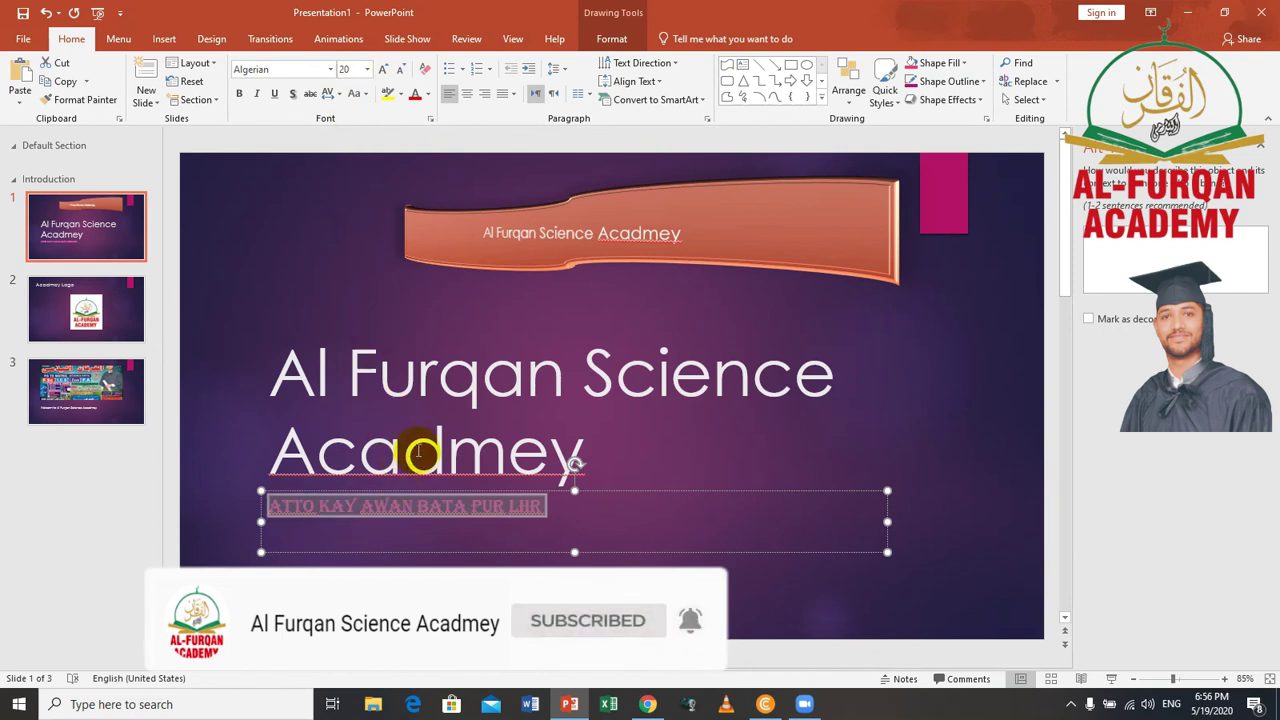
{"action": "left_click", "coordinate": [367, 69]}
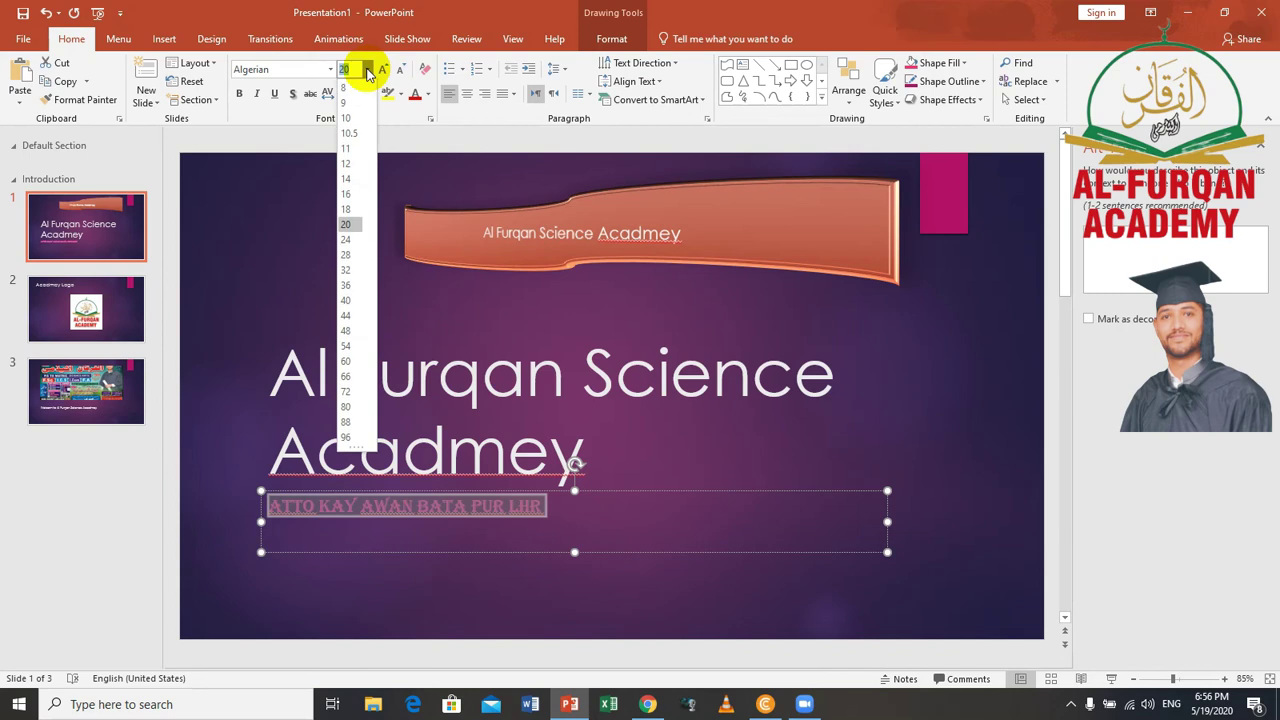
{"action": "left_click", "coordinate": [352, 270]}
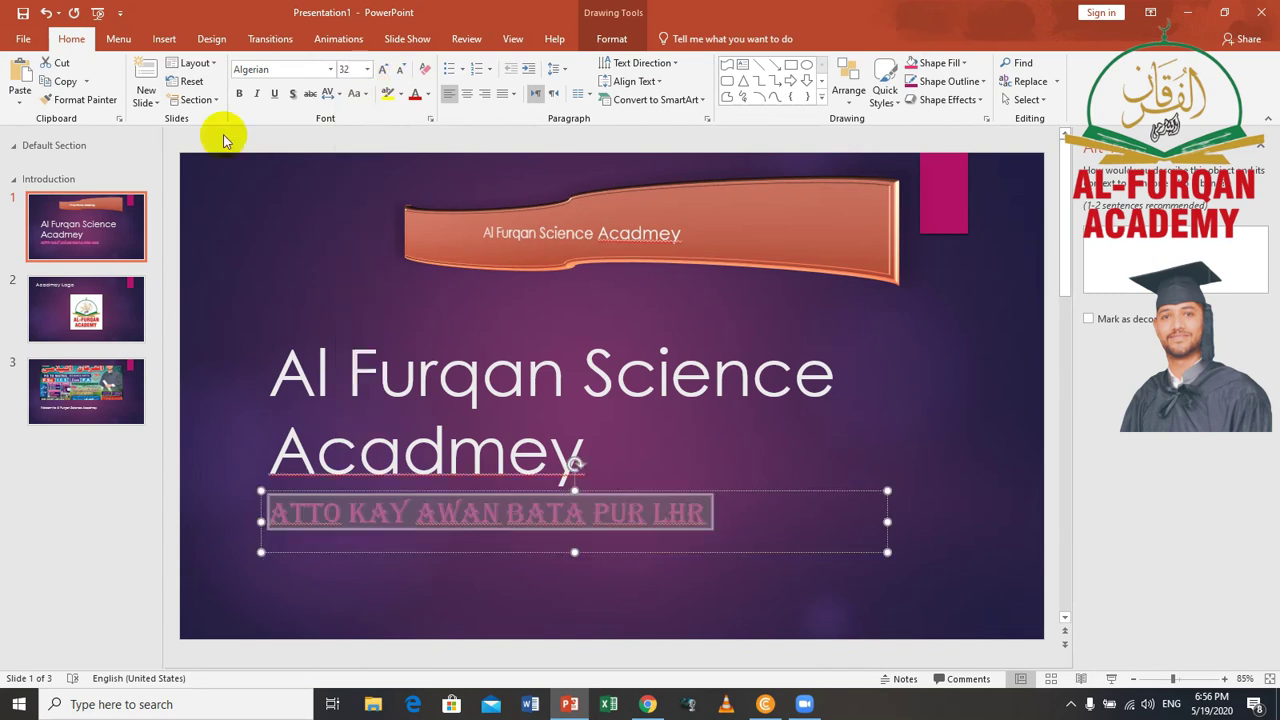
Make the whole 'Al Furqan Science Acadmey' title bold
{"action": "left_click", "coordinate": [588, 452]}
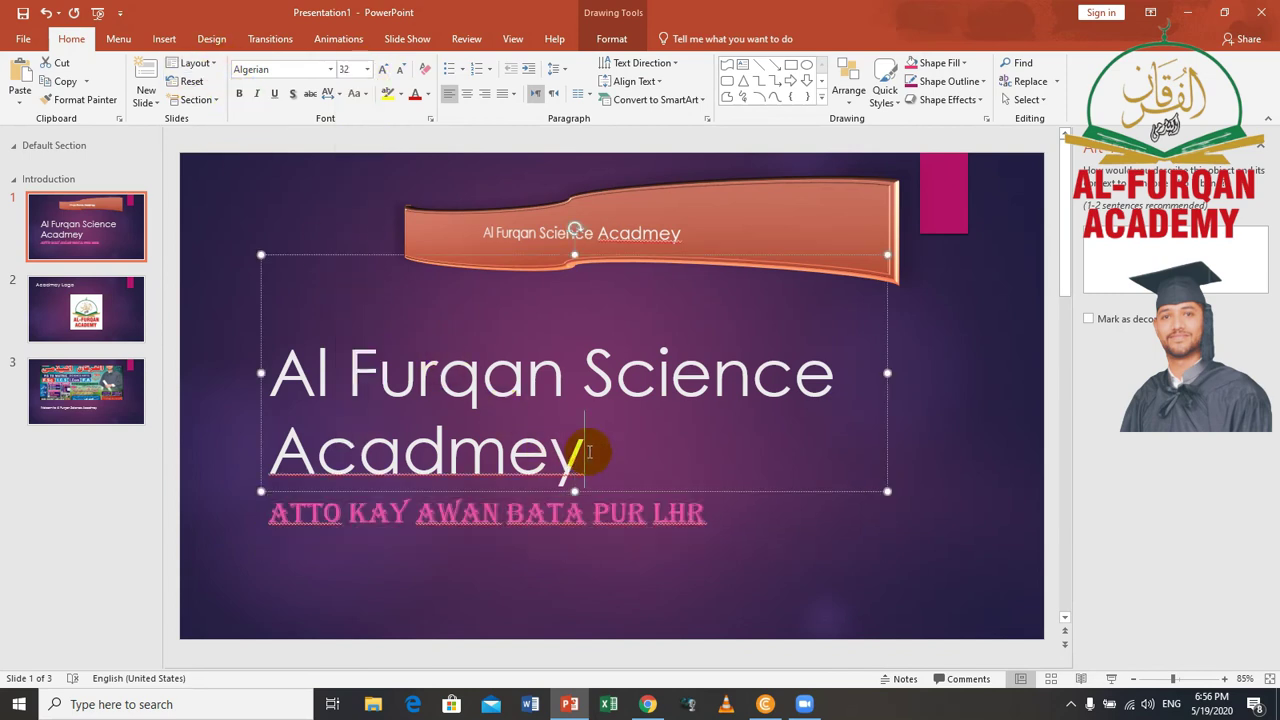
{"action": "left_click_drag", "start_coordinate": [586, 451], "coordinate": [550, 451]}
{"action": "triple_click", "coordinate": [433, 401]}
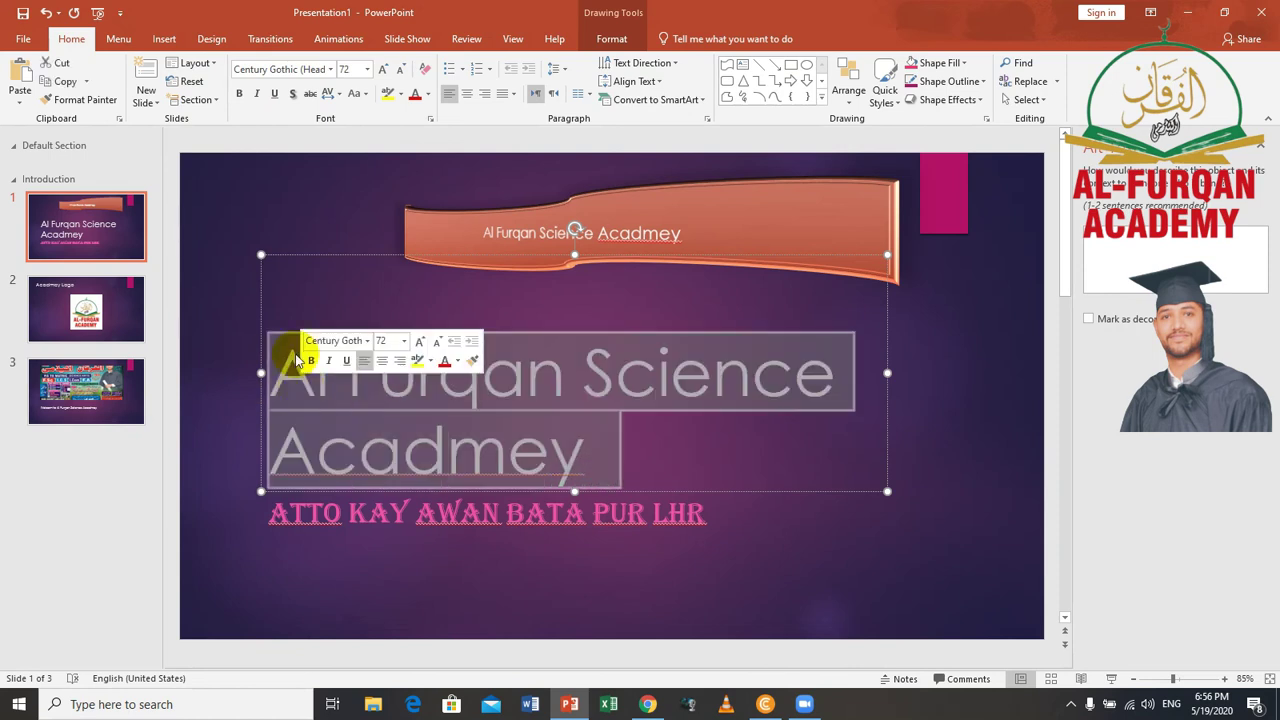
{"action": "left_click", "coordinate": [241, 97]}
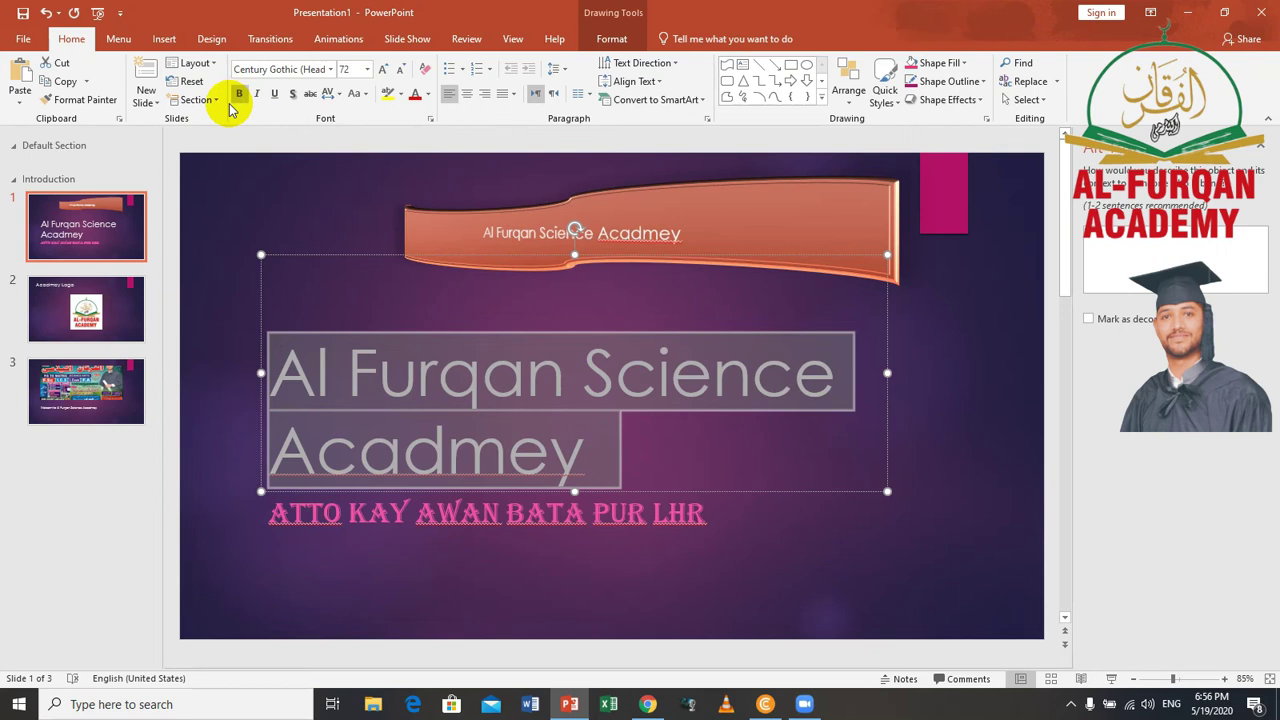
{"action": "left_click", "coordinate": [695, 408]}
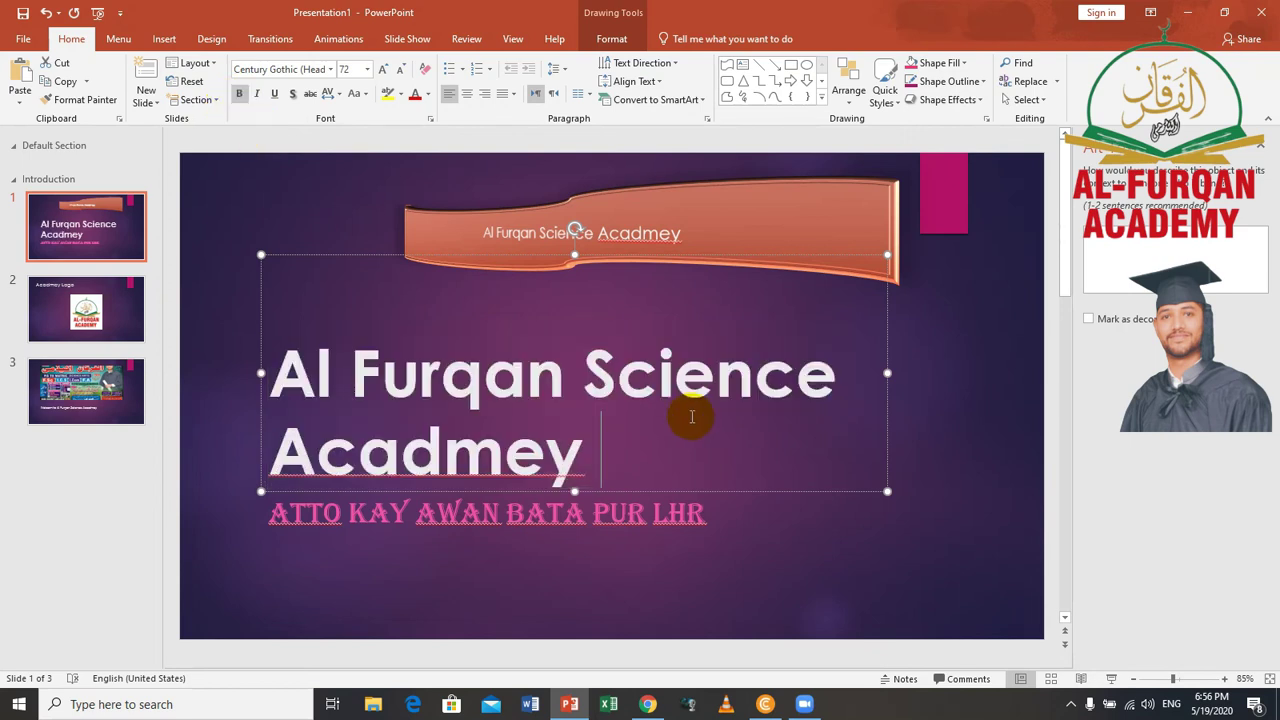
{"action": "left_click", "coordinate": [258, 95]}
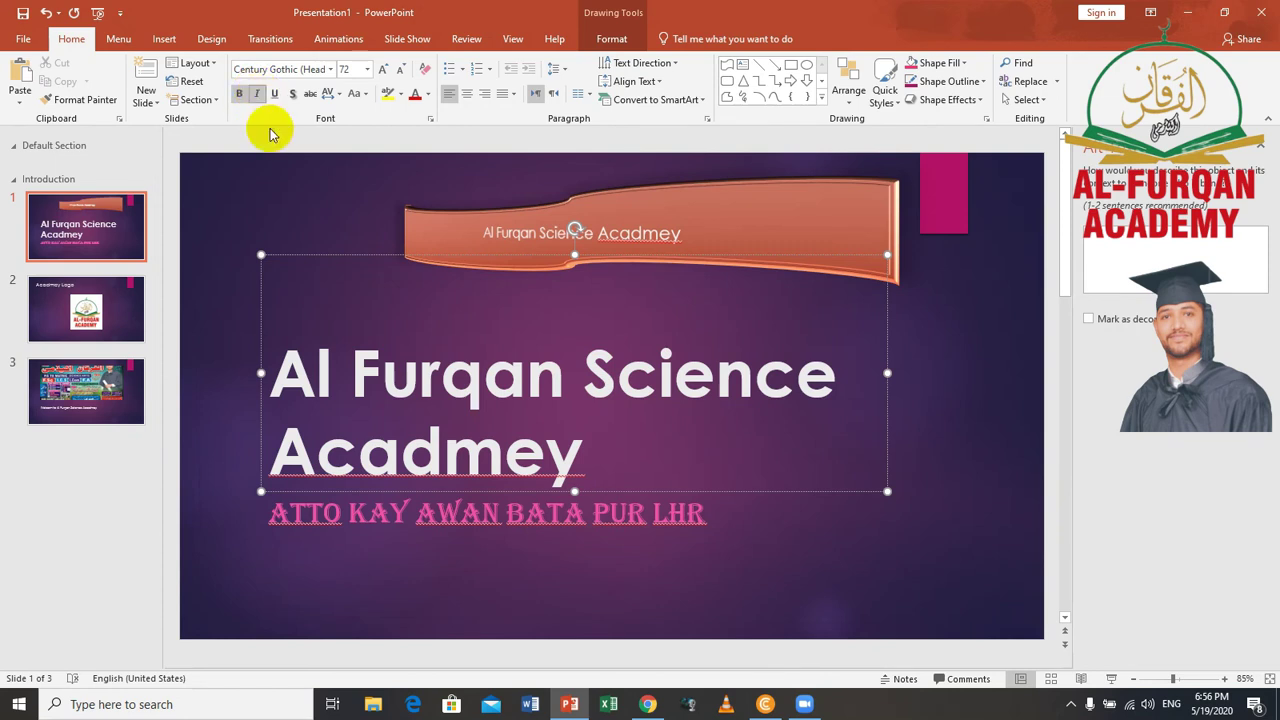
Nudge the wave banner slightly left and select all of its caption text
{"action": "mouse_move", "coordinate": [690, 232]}
{"action": "left_mouse_down"}
{"action": "mouse_move", "coordinate": [648, 245]}
{"action": "mouse_move", "coordinate": [645, 233]}
{"action": "left_mouse_up"}
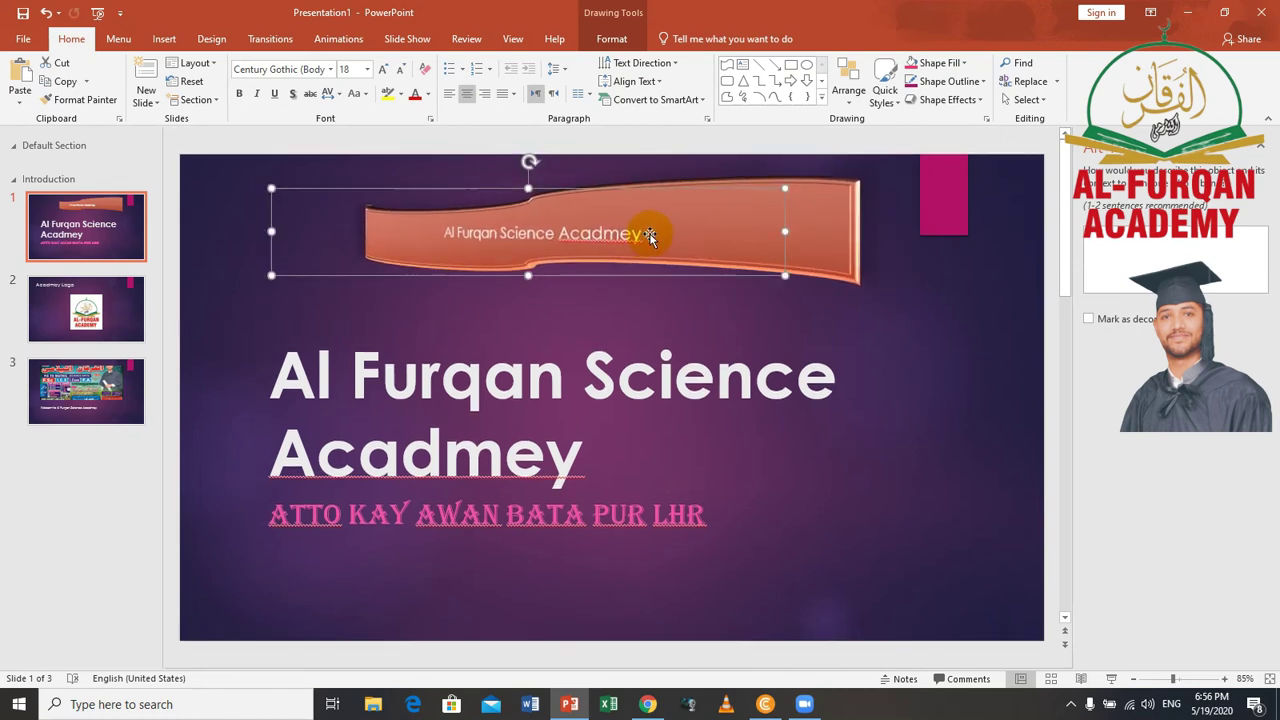
{"action": "double_click", "coordinate": [638, 232]}
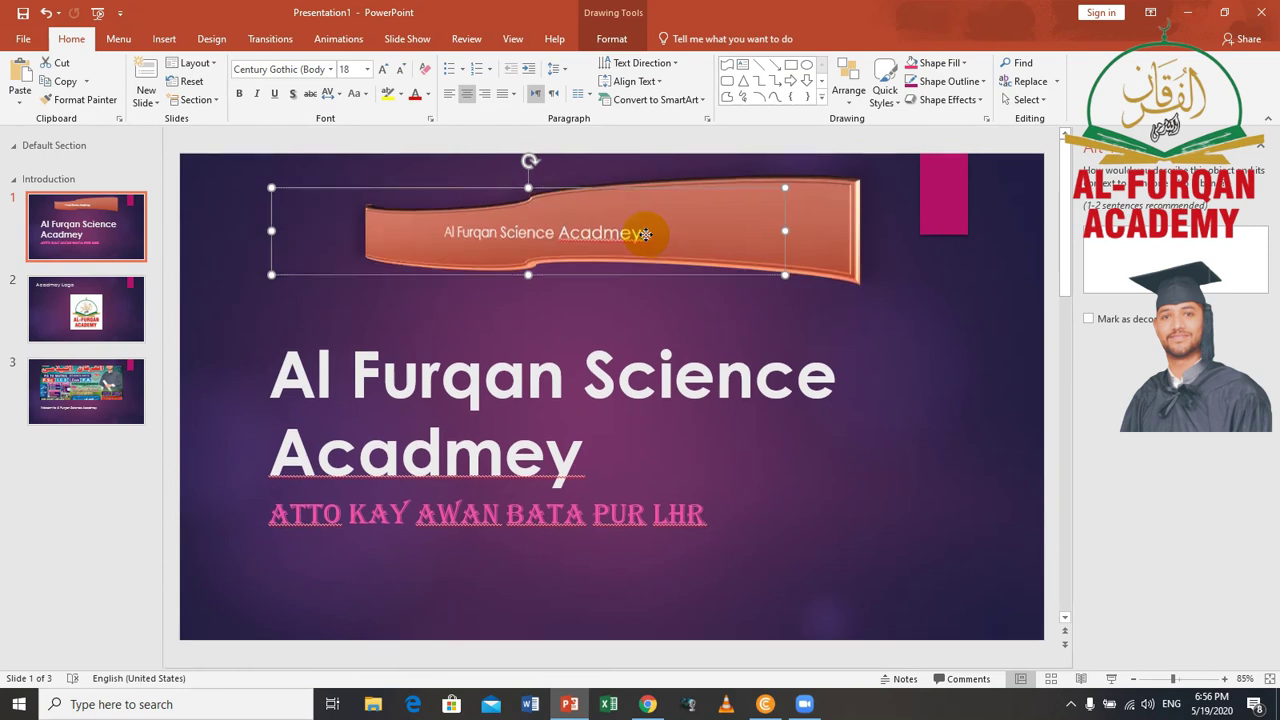
{"action": "key", "text": "ctrl+a"}
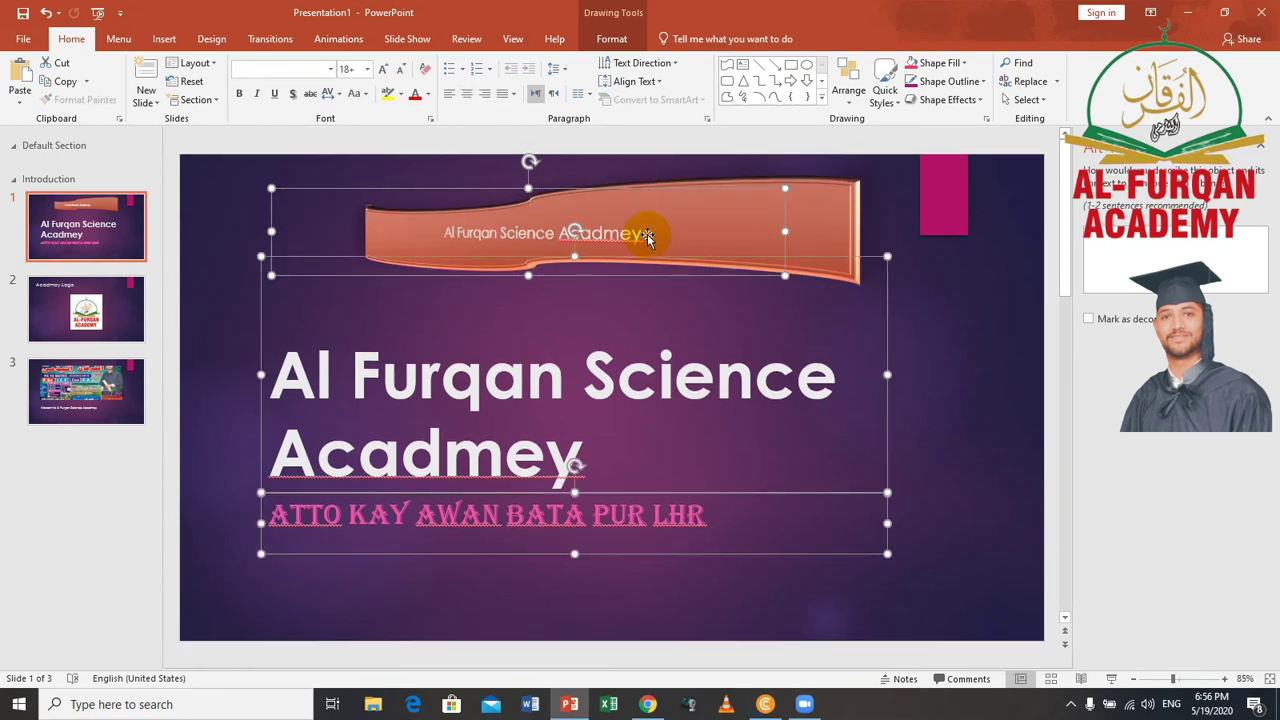
{"action": "left_click", "coordinate": [648, 233]}
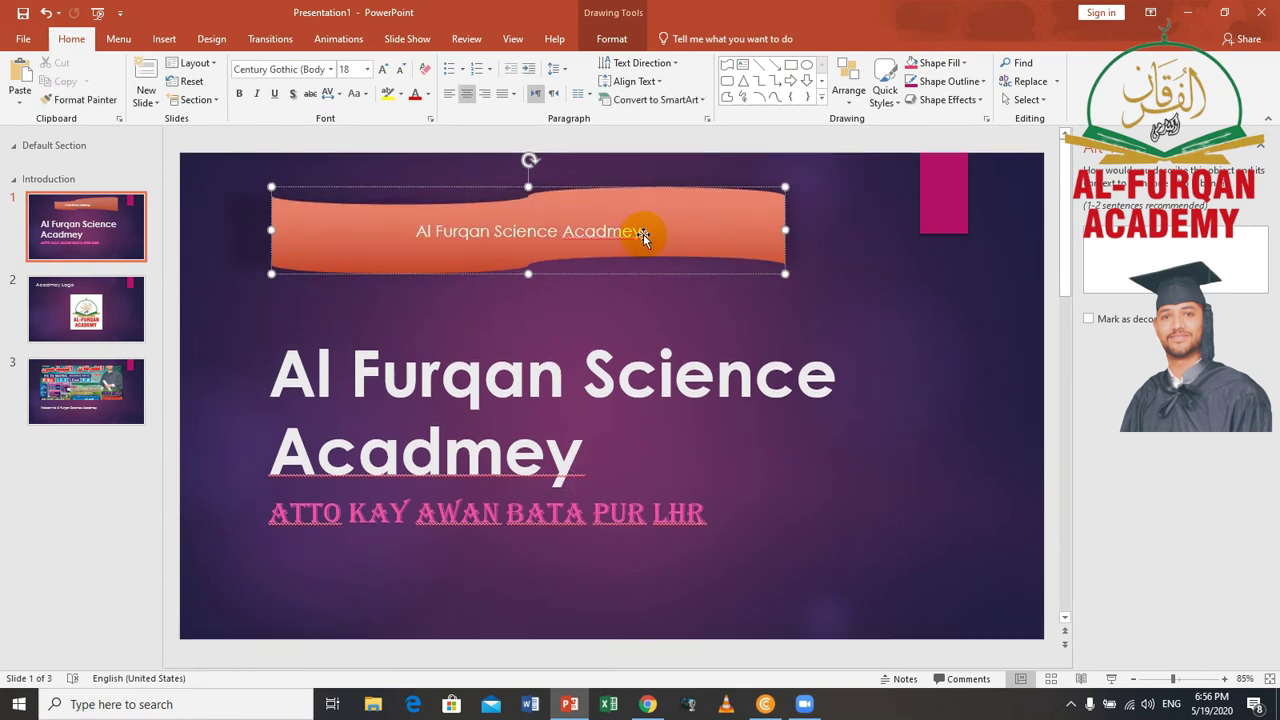
{"action": "key", "text": "ctrl+a"}
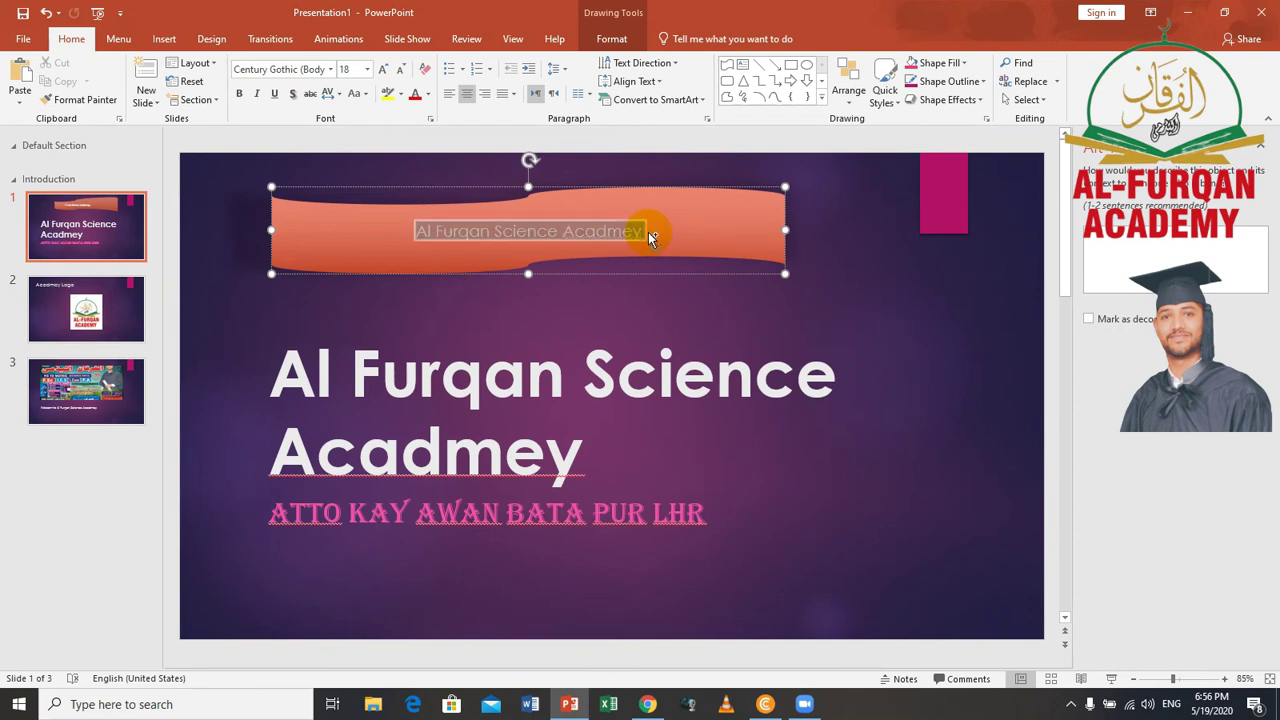
Make the banner caption italic and enlarge it to 36 pt
{"action": "left_click", "coordinate": [258, 94]}
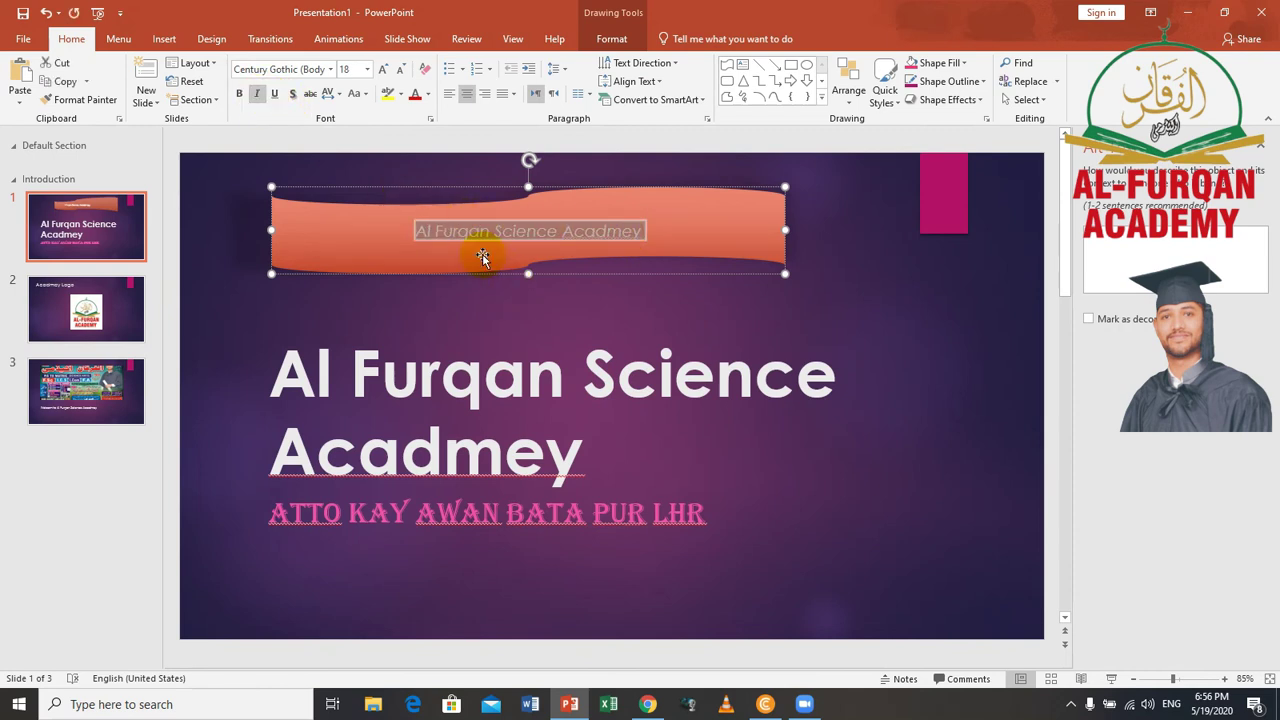
{"action": "left_click", "coordinate": [384, 69]}
{"action": "left_click", "coordinate": [384, 69]}
{"action": "left_click", "coordinate": [384, 69]}
{"action": "left_click", "coordinate": [384, 69]}
{"action": "left_click", "coordinate": [384, 69]}
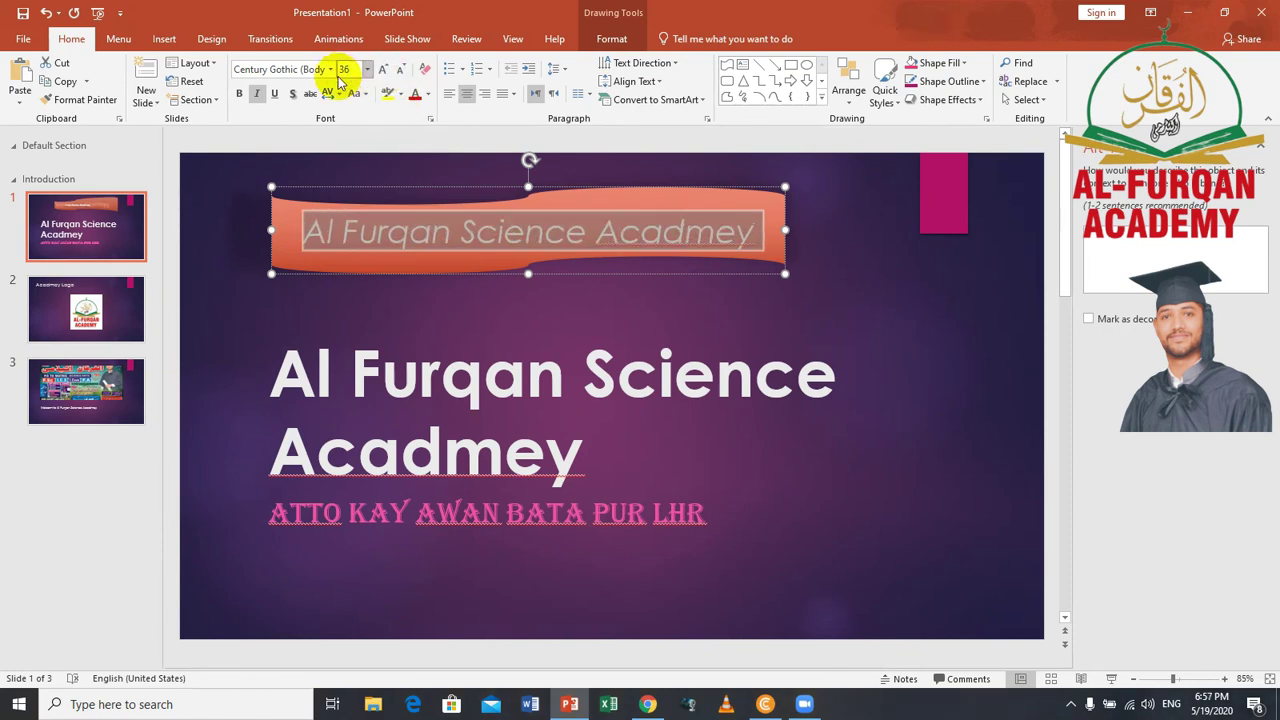
{"action": "left_click", "coordinate": [259, 99]}
{"action": "left_click", "coordinate": [259, 99]}
{"action": "left_click", "coordinate": [998, 375]}
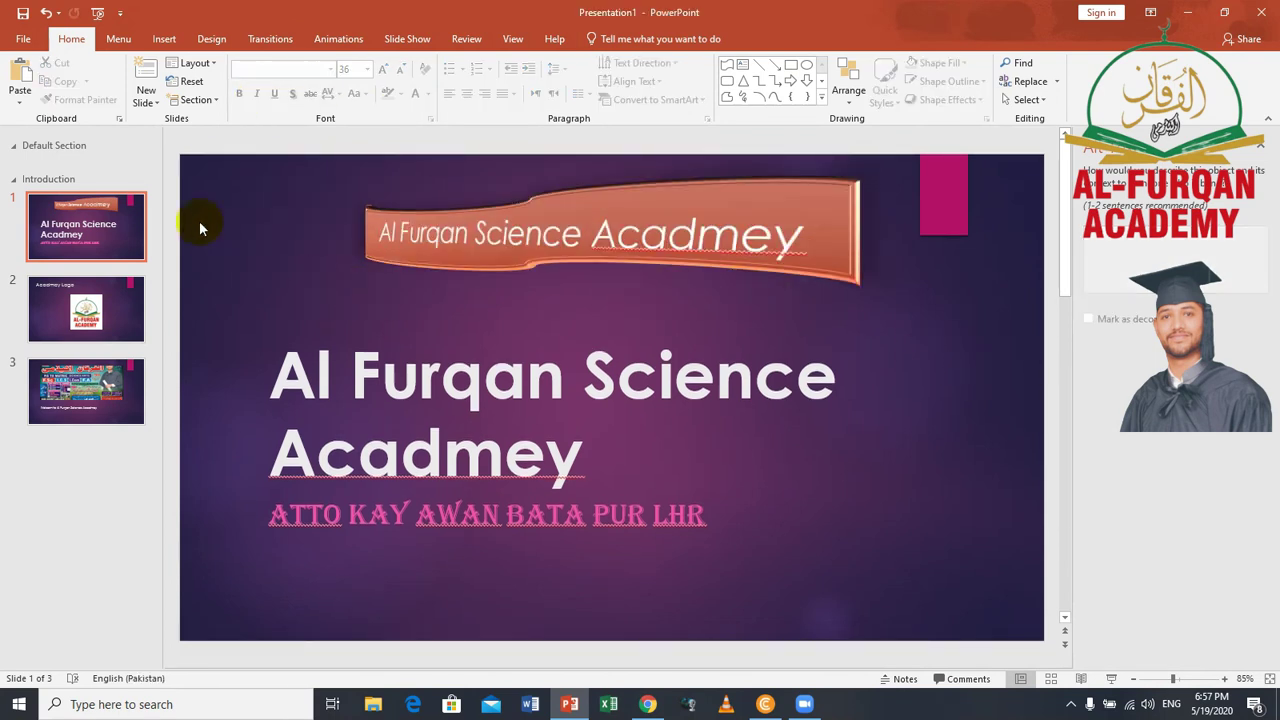
{"action": "left_click", "coordinate": [366, 371]}
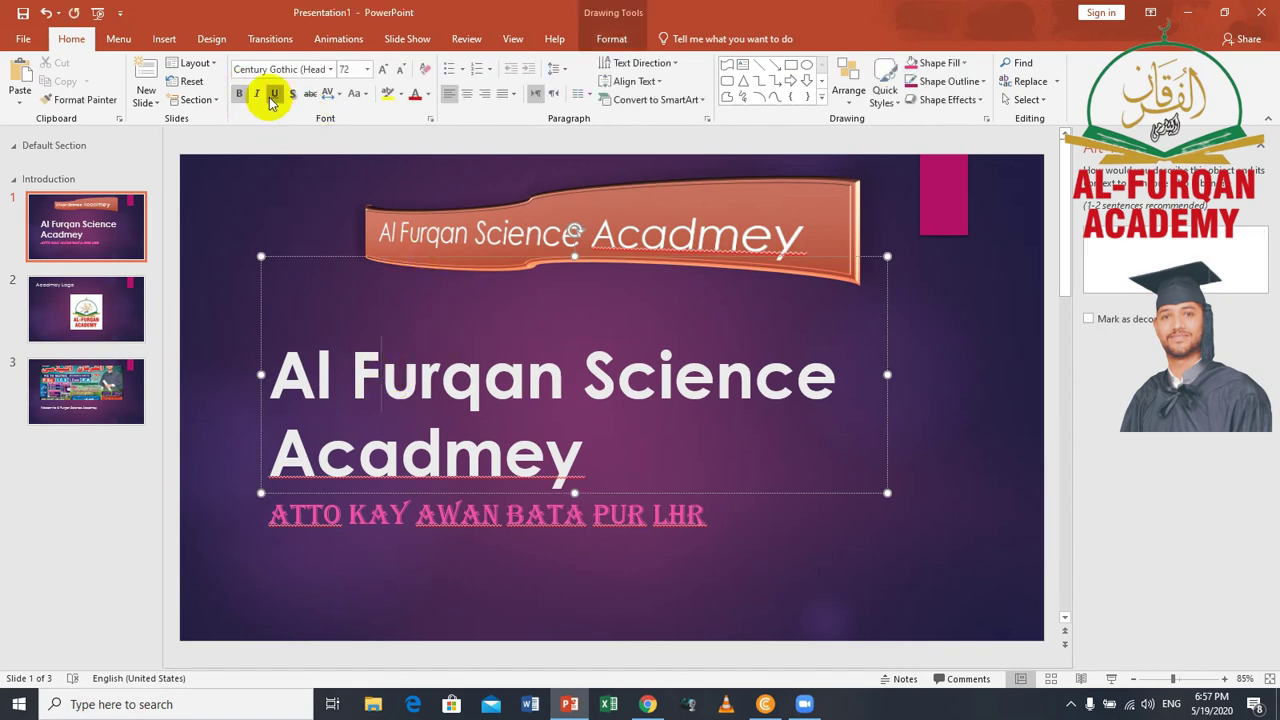
Try underline, shadow and strikethrough on the title, removing the underline and strikethrough
{"action": "left_click", "coordinate": [272, 100]}
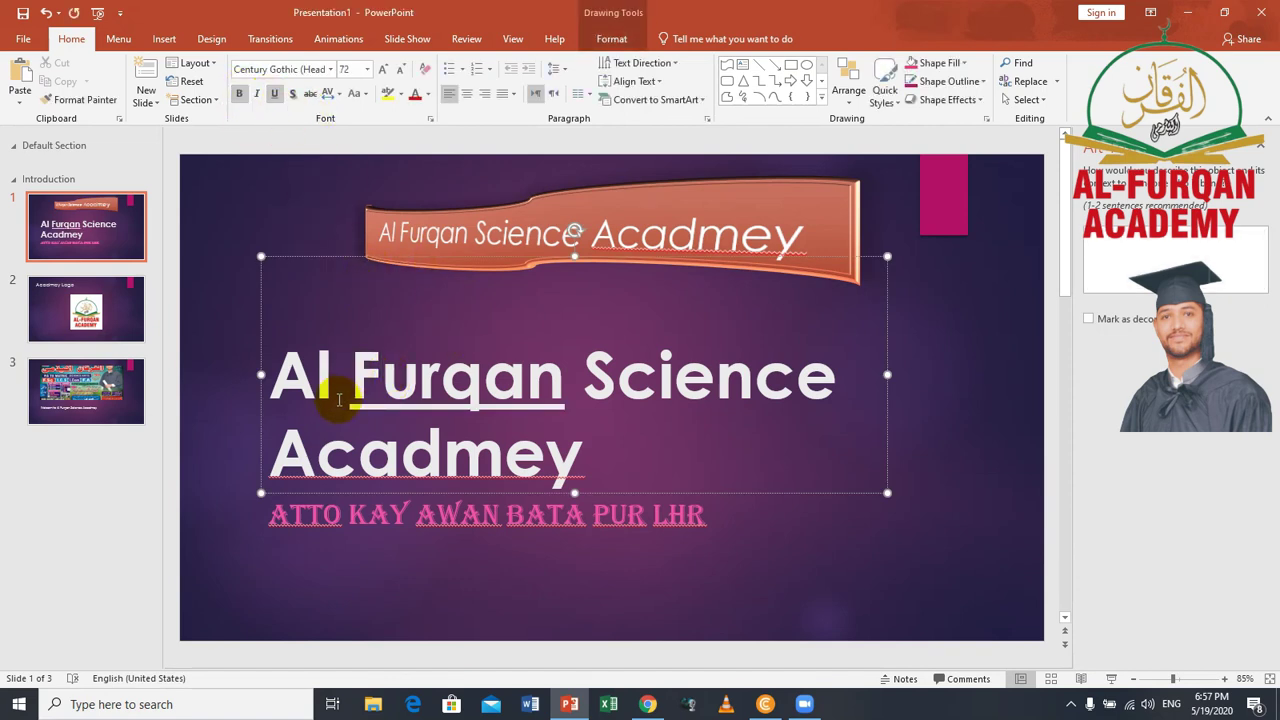
{"action": "triple_click", "coordinate": [339, 399]}
{"action": "left_click", "coordinate": [275, 94]}
{"action": "left_click", "coordinate": [274, 94]}
{"action": "left_click", "coordinate": [294, 96]}
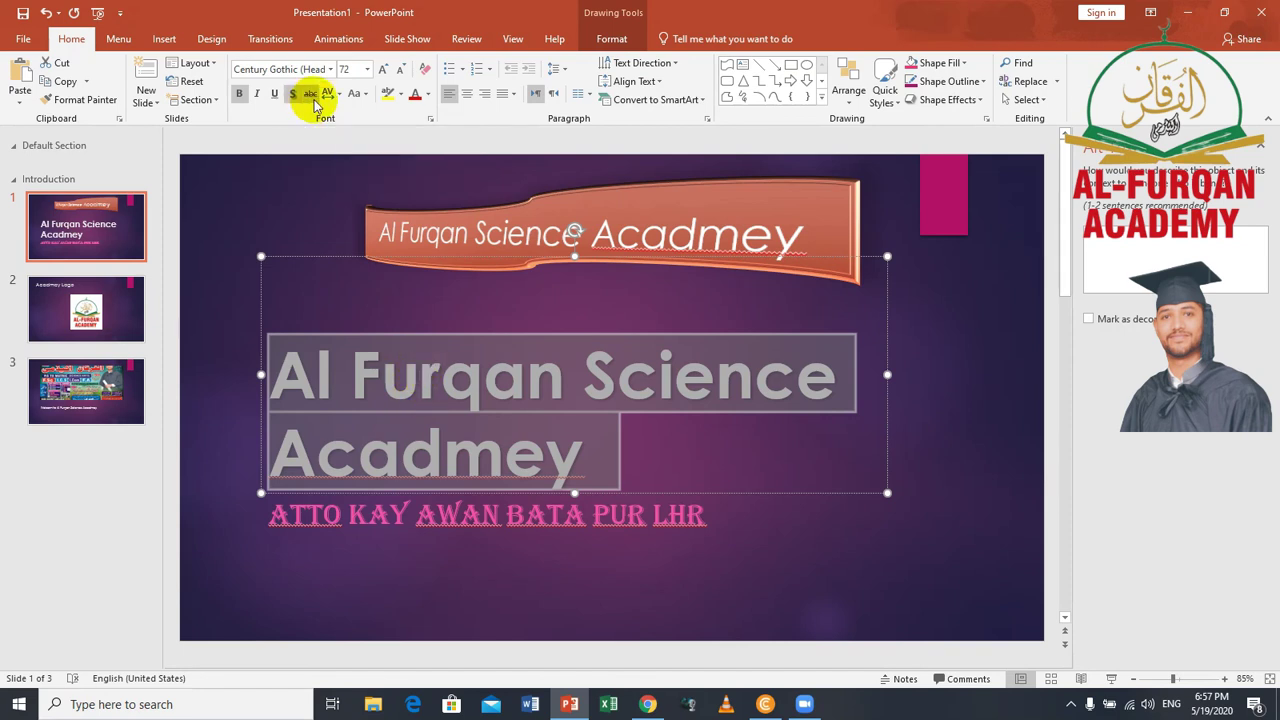
{"action": "left_click", "coordinate": [311, 94]}
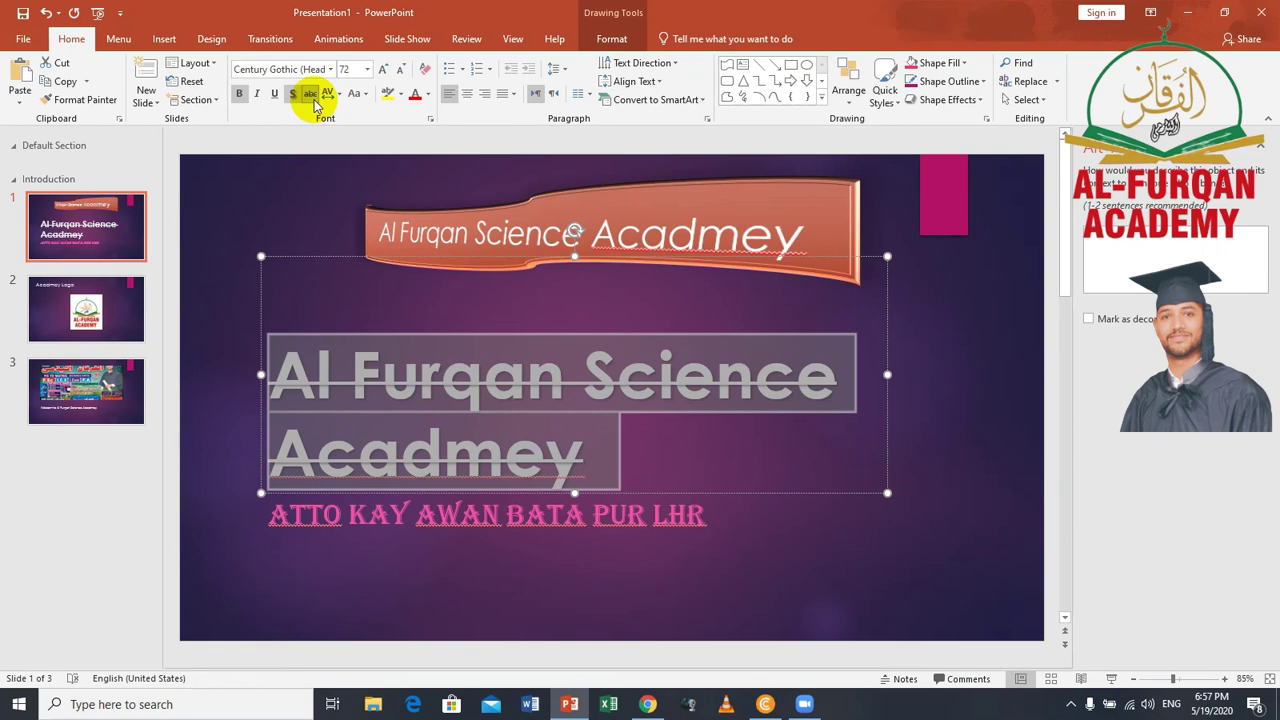
{"action": "left_click", "coordinate": [311, 95]}
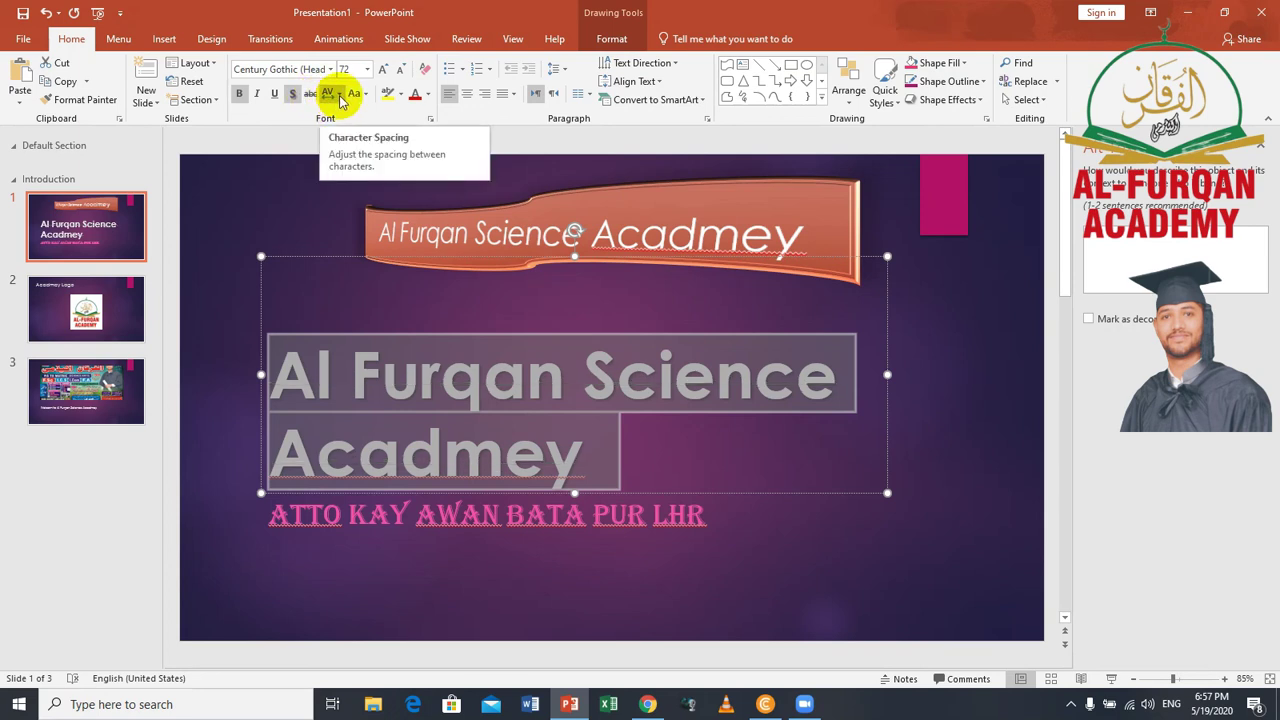
Set the title's character spacing to Very Tight
{"action": "left_click", "coordinate": [334, 95]}
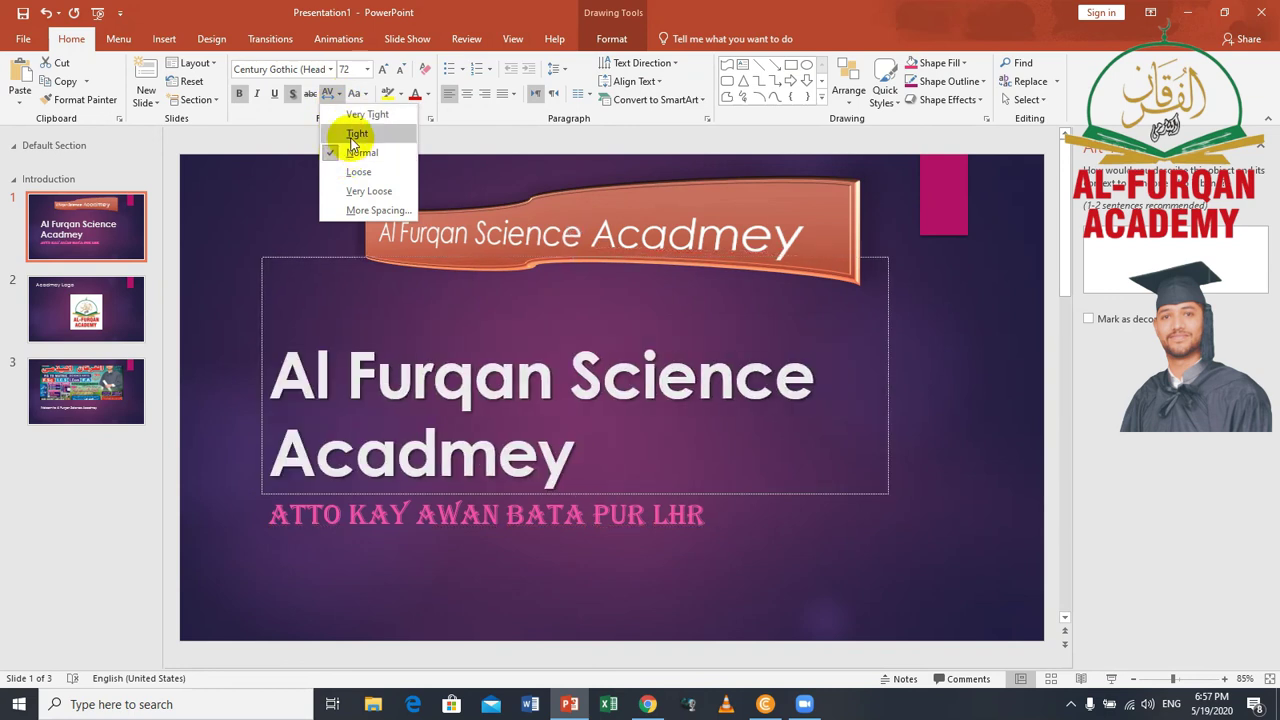
{"action": "left_click", "coordinate": [352, 140]}
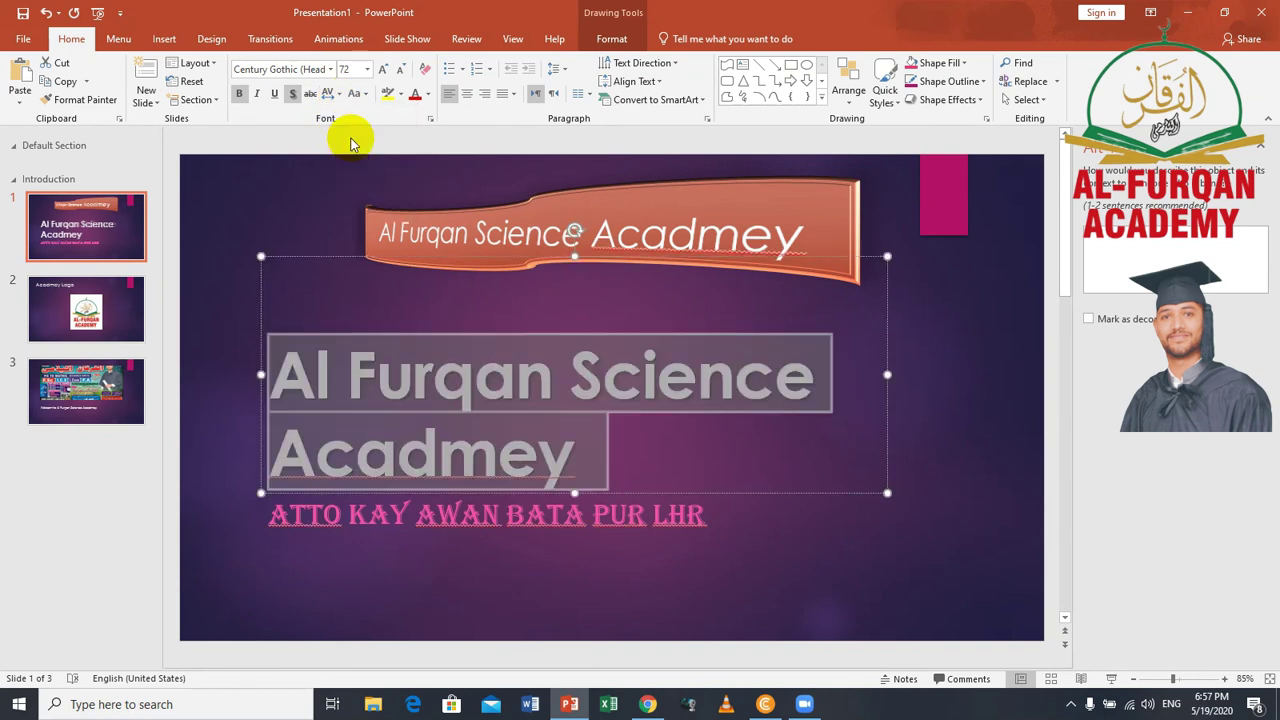
{"action": "left_click", "coordinate": [333, 97]}
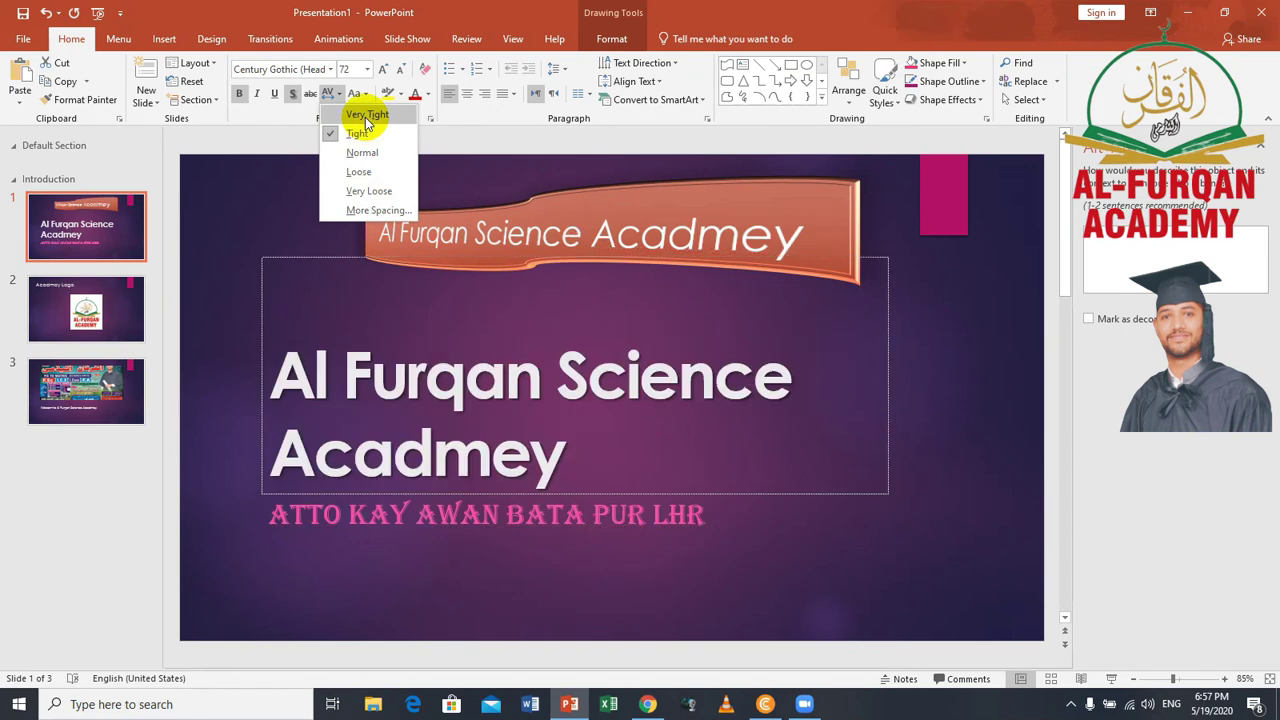
{"action": "left_click", "coordinate": [365, 117]}
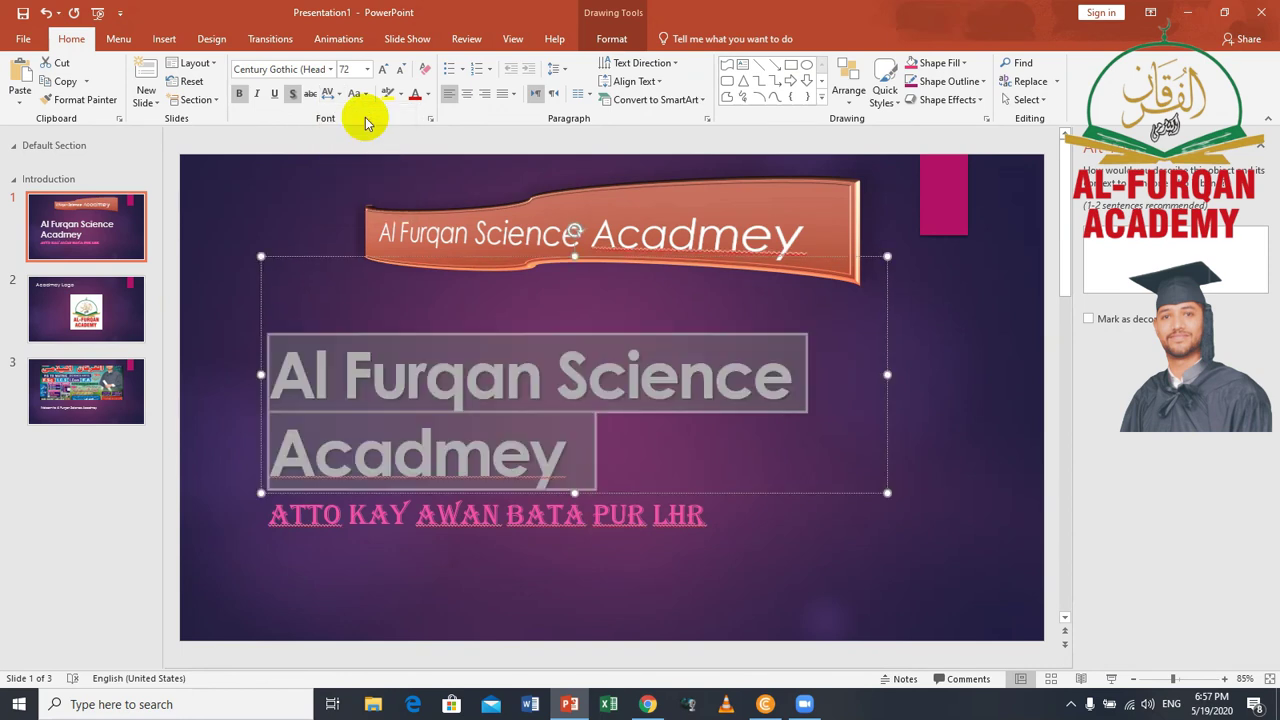
Resize the title from 96 pt down to 54 pt so it fits on one line
{"action": "left_click", "coordinate": [390, 70]}
{"action": "left_click", "coordinate": [390, 70]}
{"action": "left_click", "coordinate": [390, 70]}
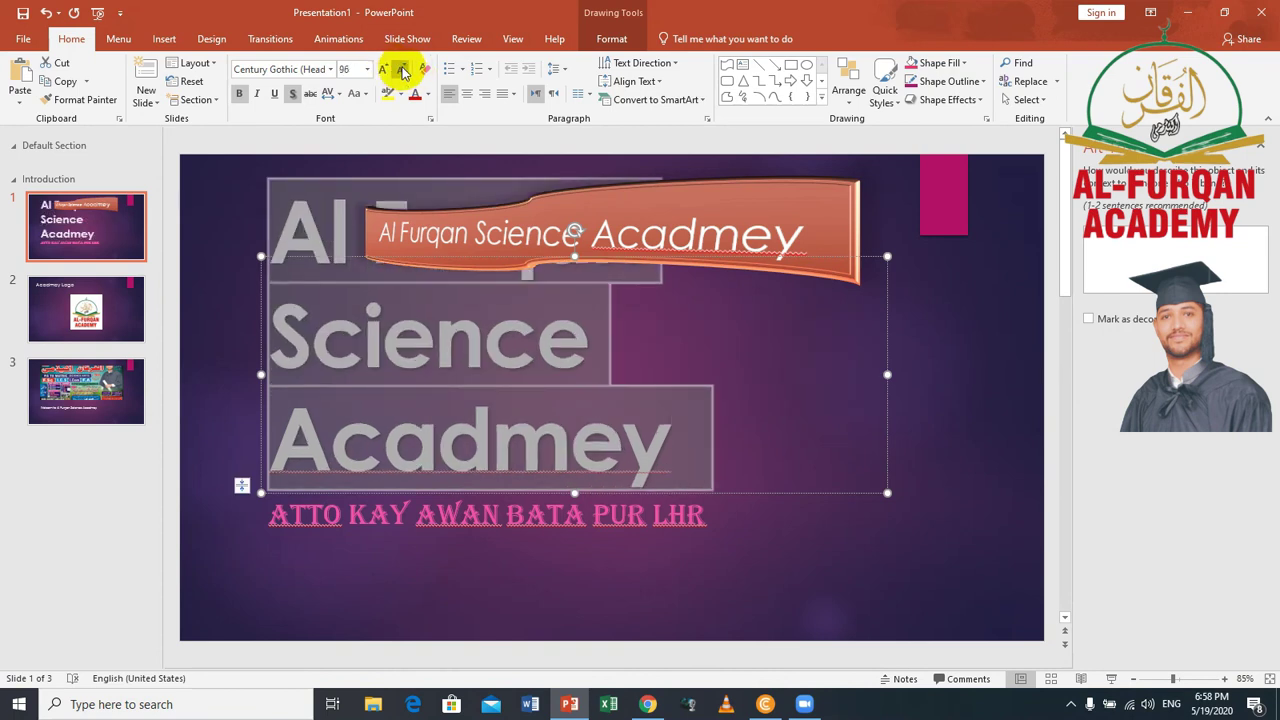
{"action": "left_click", "coordinate": [400, 70]}
{"action": "left_click", "coordinate": [400, 70]}
{"action": "left_click", "coordinate": [400, 70]}
{"action": "left_click", "coordinate": [400, 70]}
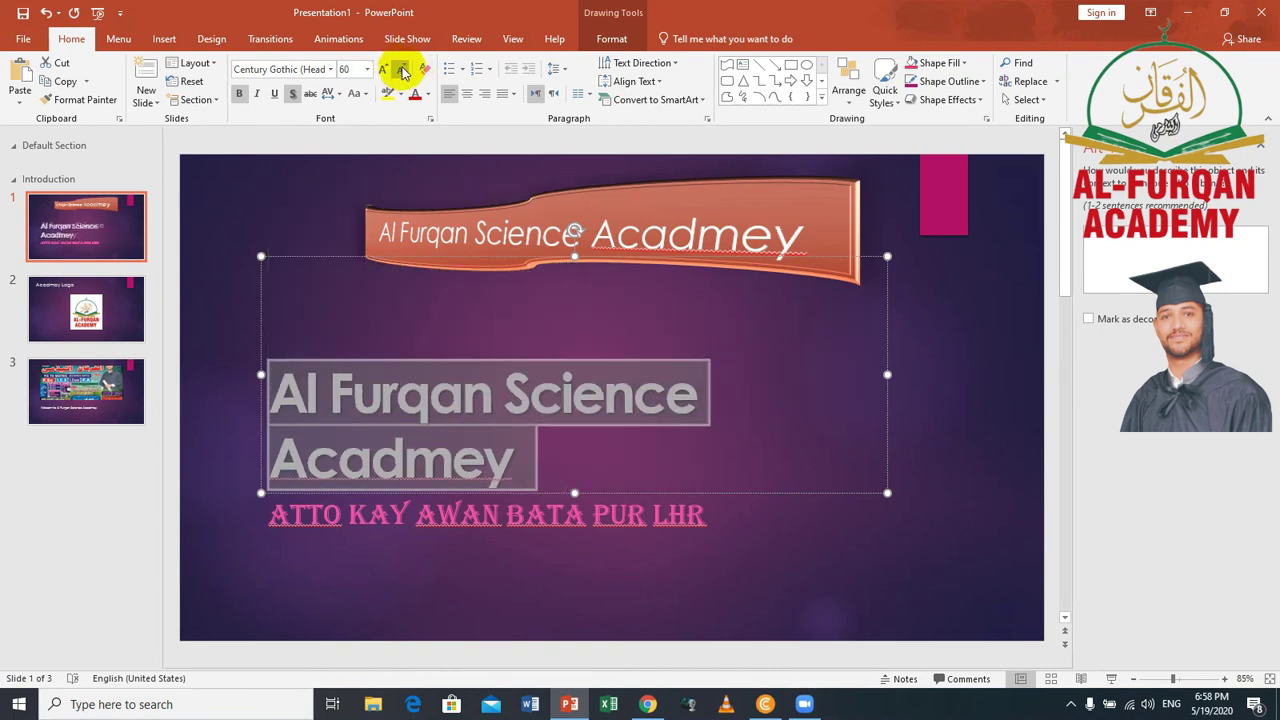
{"action": "left_click", "coordinate": [400, 70]}
{"action": "left_click", "coordinate": [400, 70]}
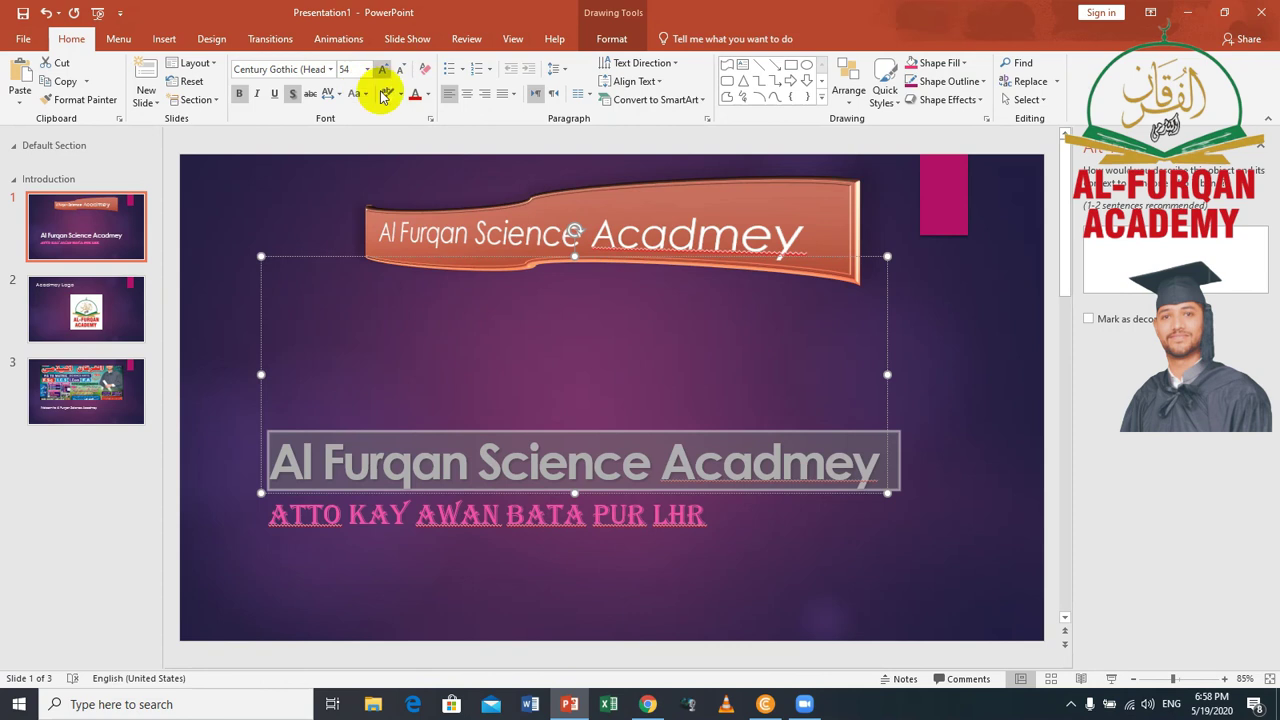
Try sentence case and uppercase on the title, settling on Capitalize Each Word
{"action": "left_click", "coordinate": [367, 96]}
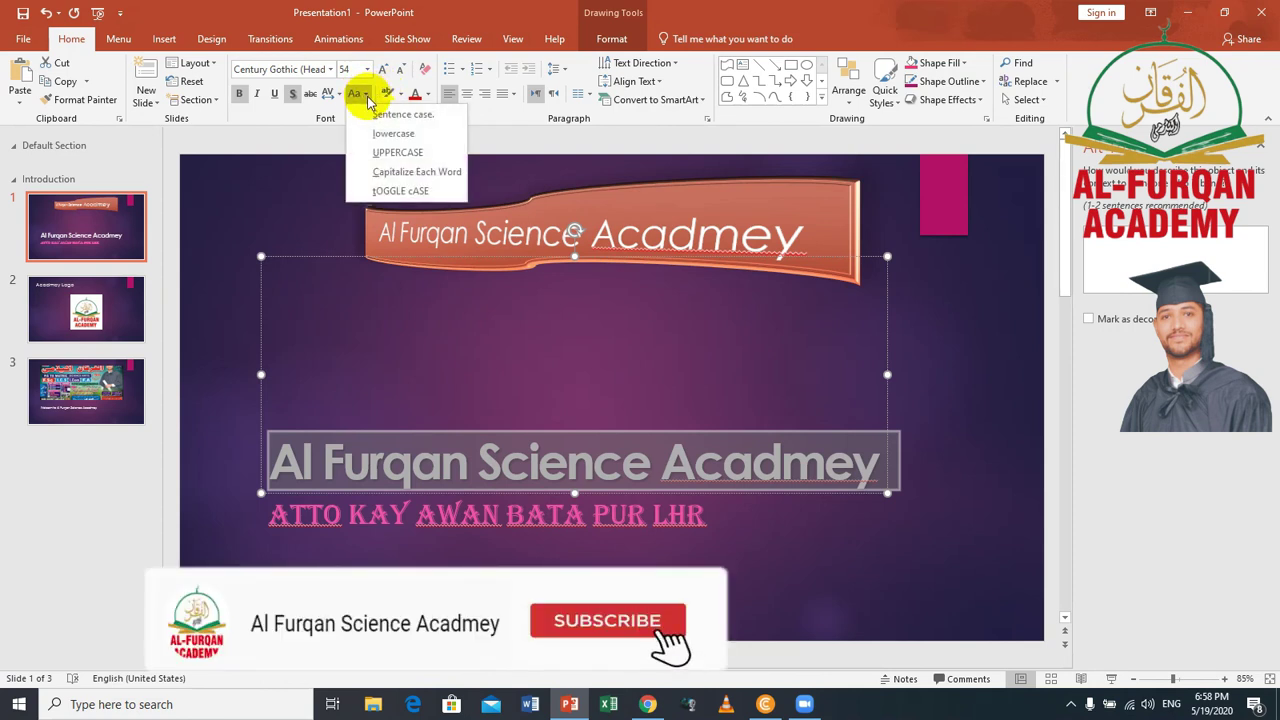
{"action": "left_click", "coordinate": [376, 116]}
{"action": "left_click", "coordinate": [376, 116]}
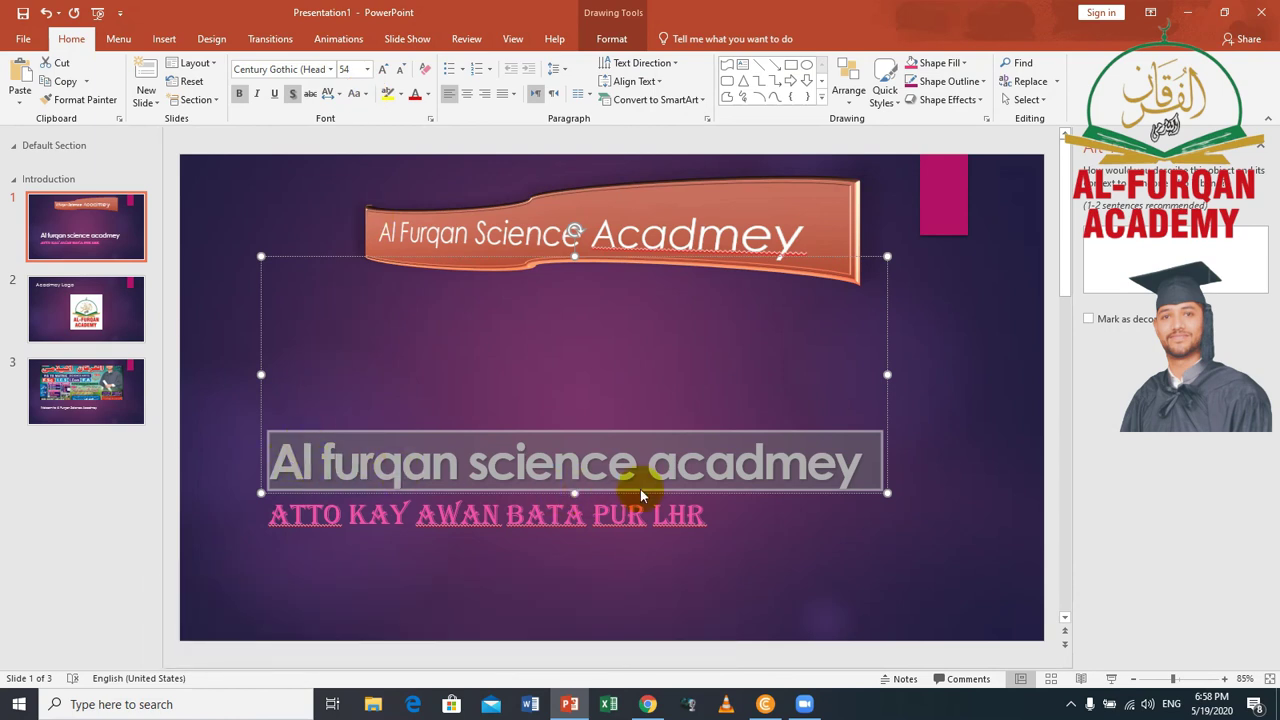
{"action": "left_click", "coordinate": [362, 94]}
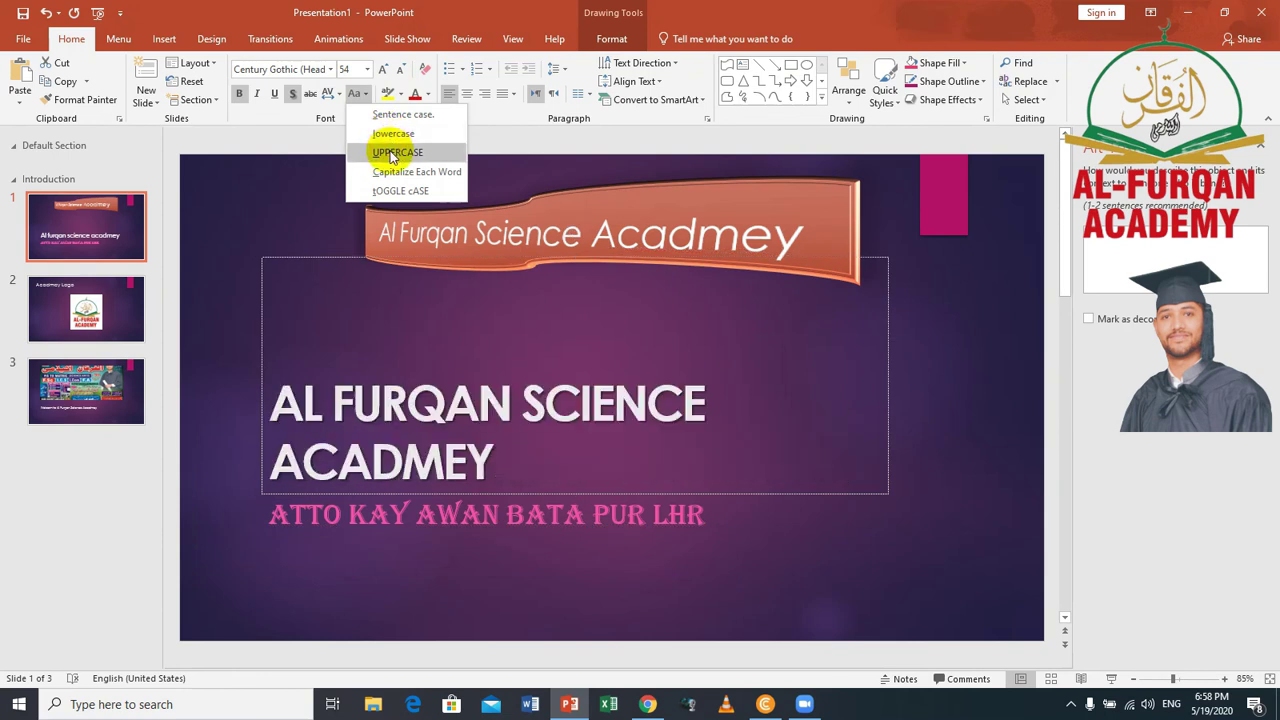
{"action": "left_click", "coordinate": [392, 155]}
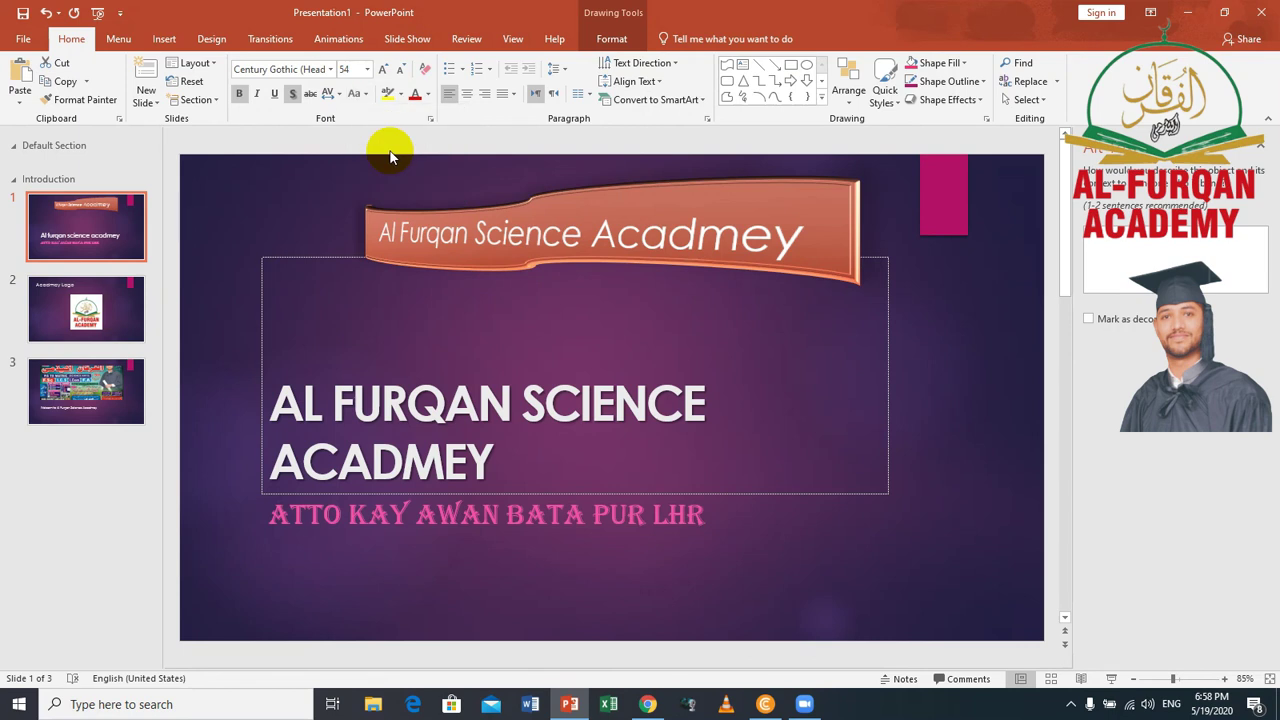
{"action": "left_click", "coordinate": [362, 94]}
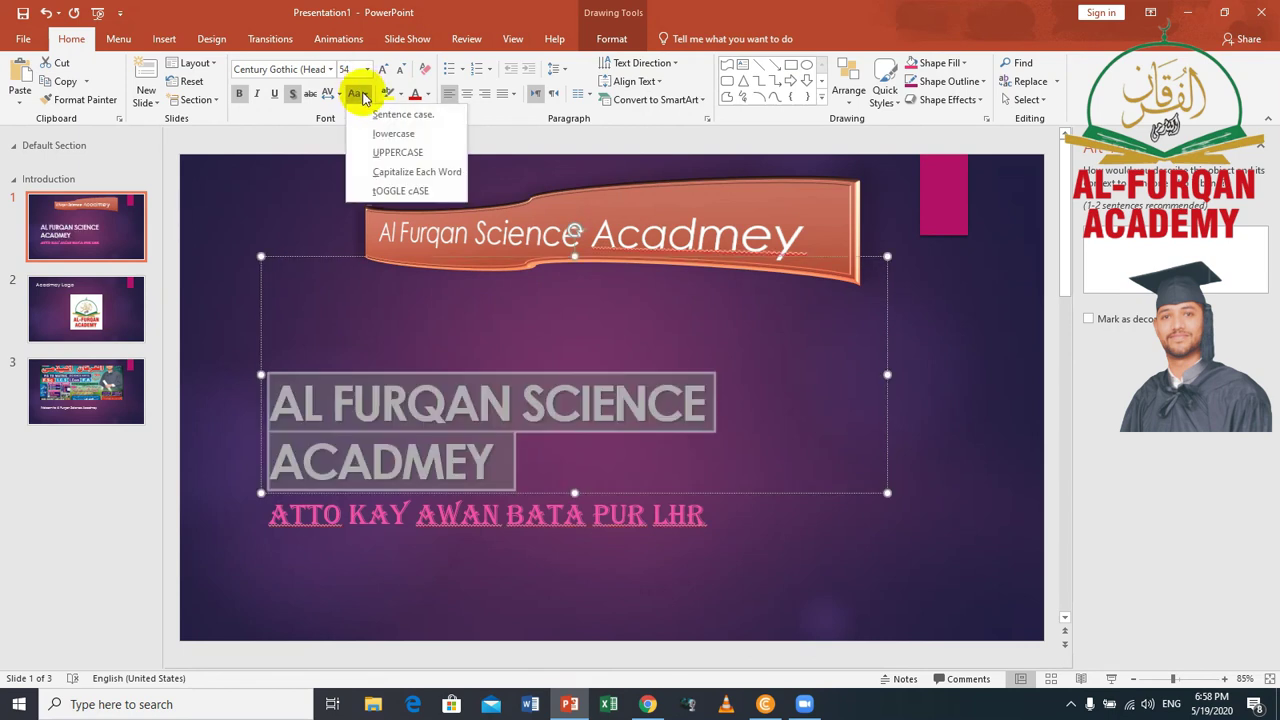
{"action": "left_click", "coordinate": [380, 170]}
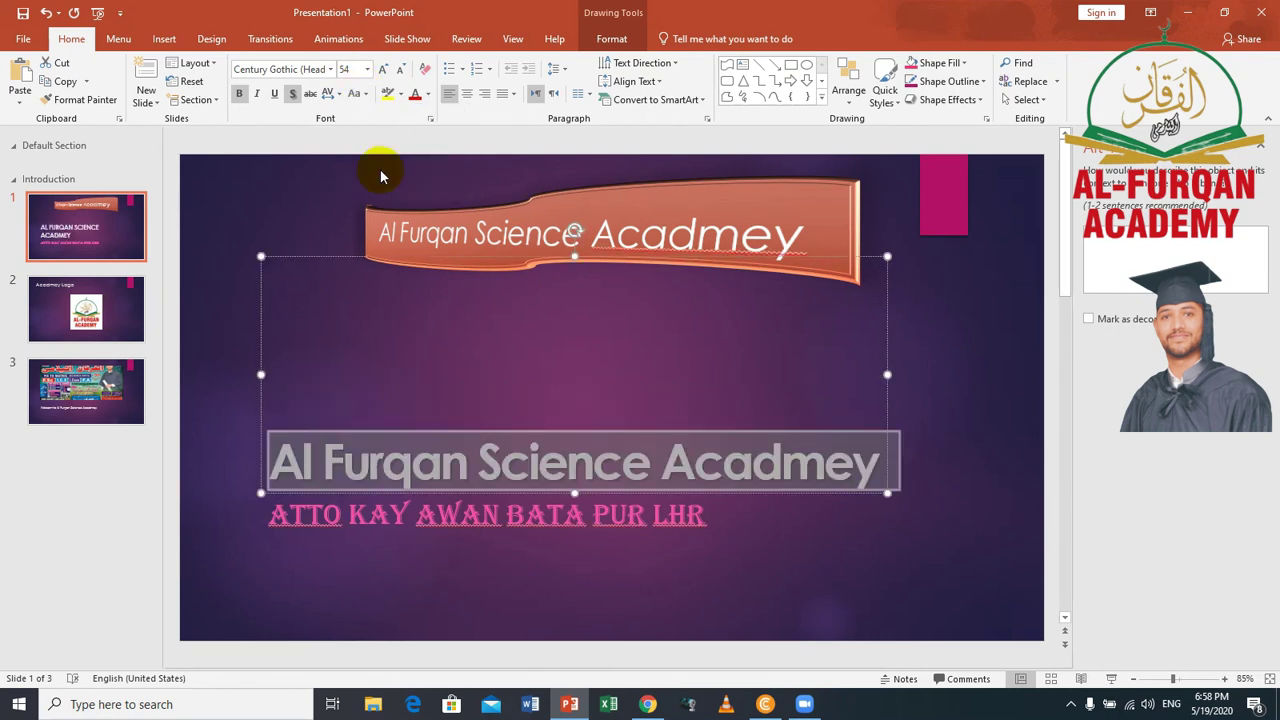
{"action": "left_click", "coordinate": [474, 290]}
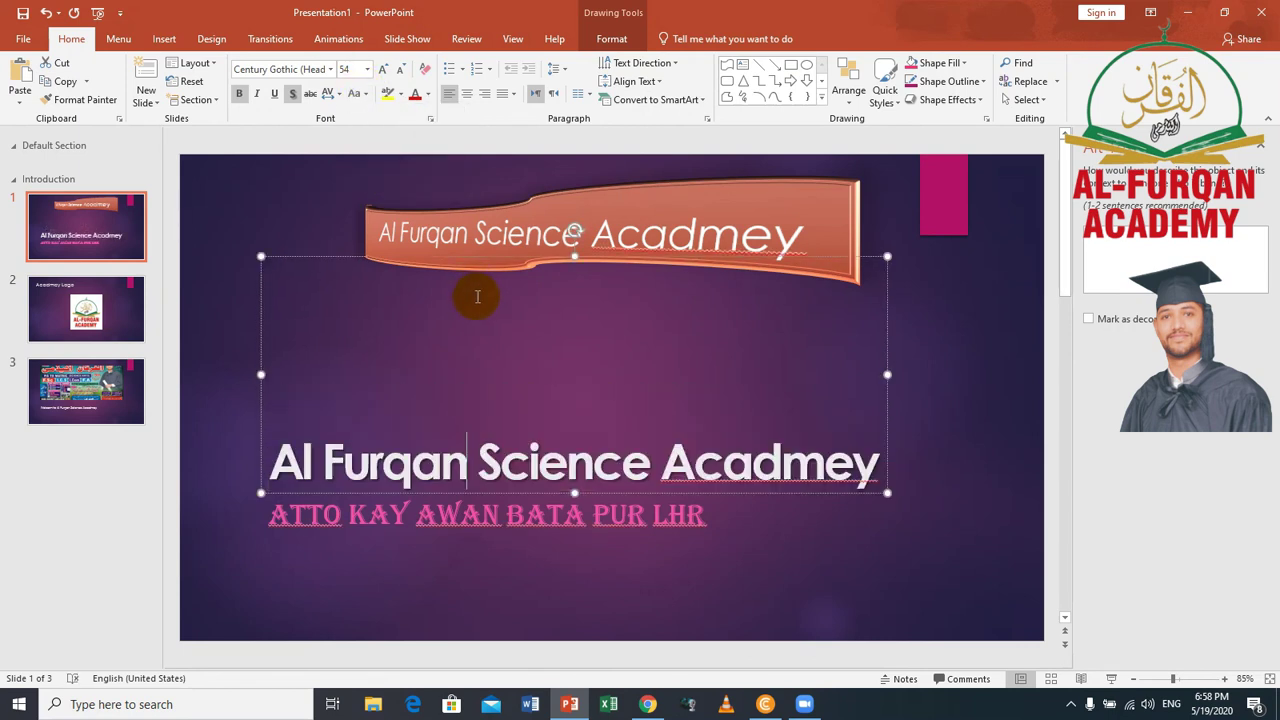
Try a green text highlight on 'Furqan Science Acadmey', then undo it
{"action": "left_click", "coordinate": [401, 96]}
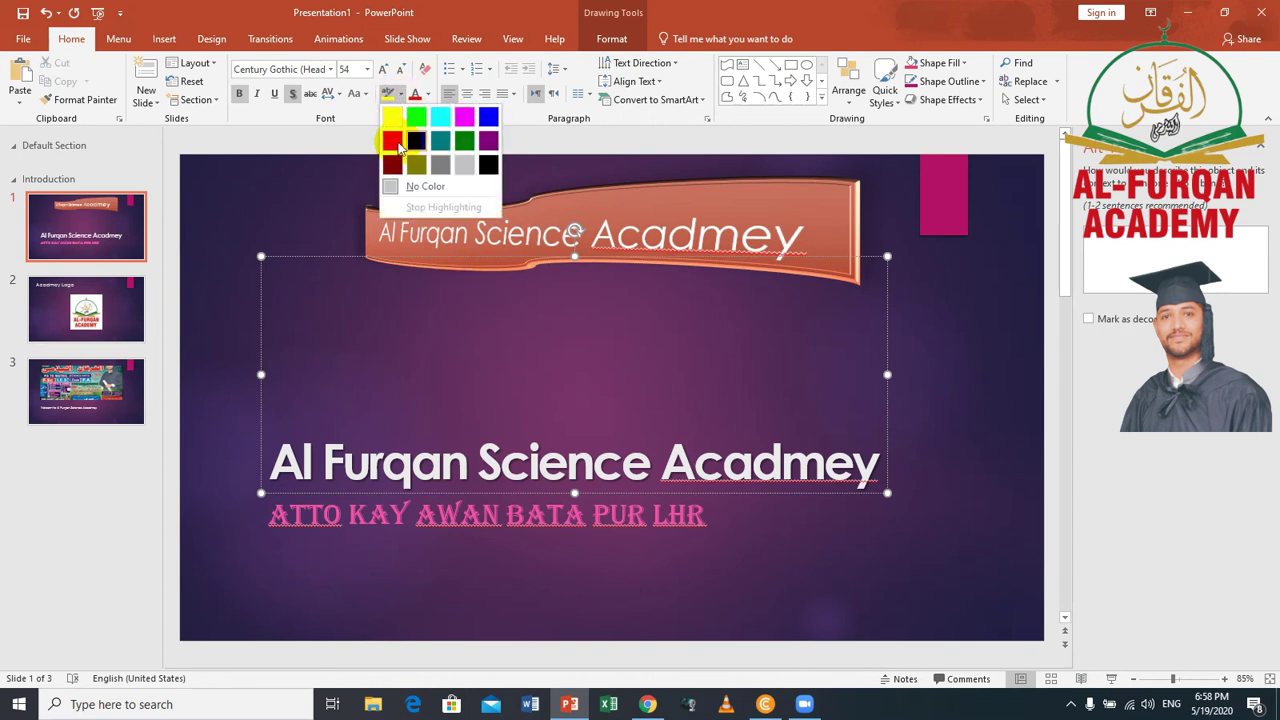
{"action": "left_click", "coordinate": [415, 119]}
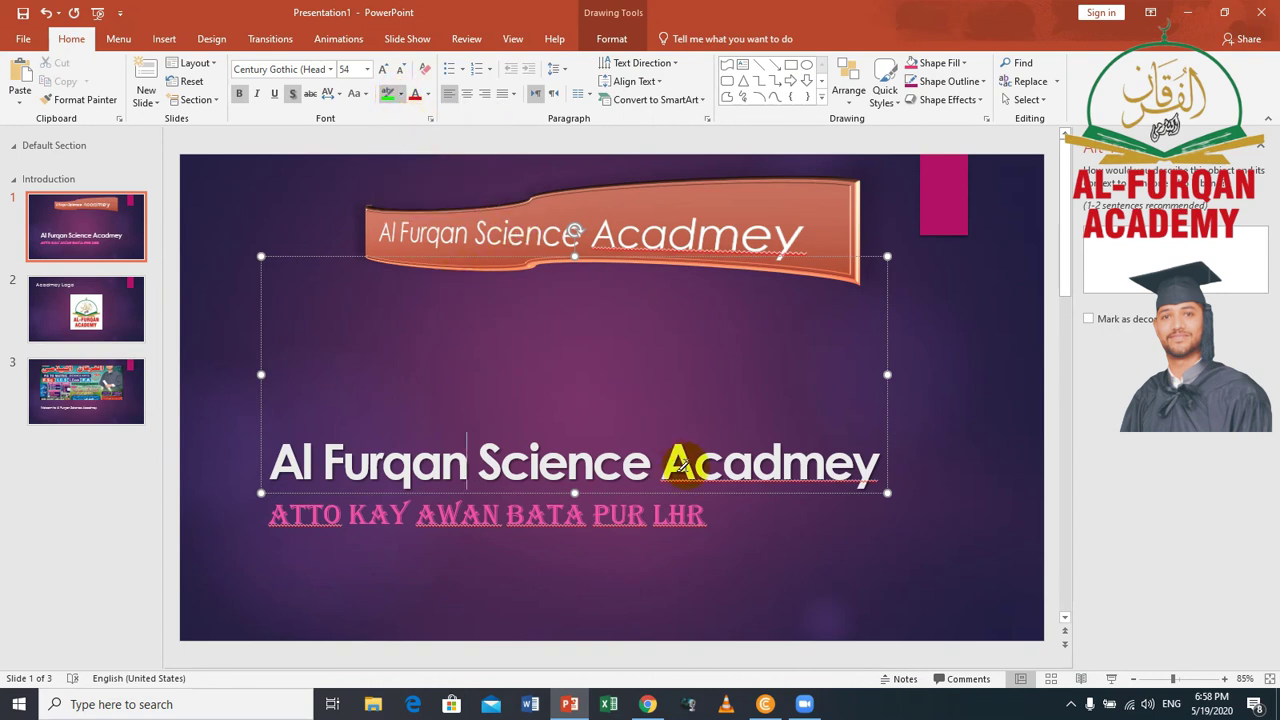
{"action": "left_click_drag", "start_coordinate": [913, 470], "coordinate": [338, 450]}
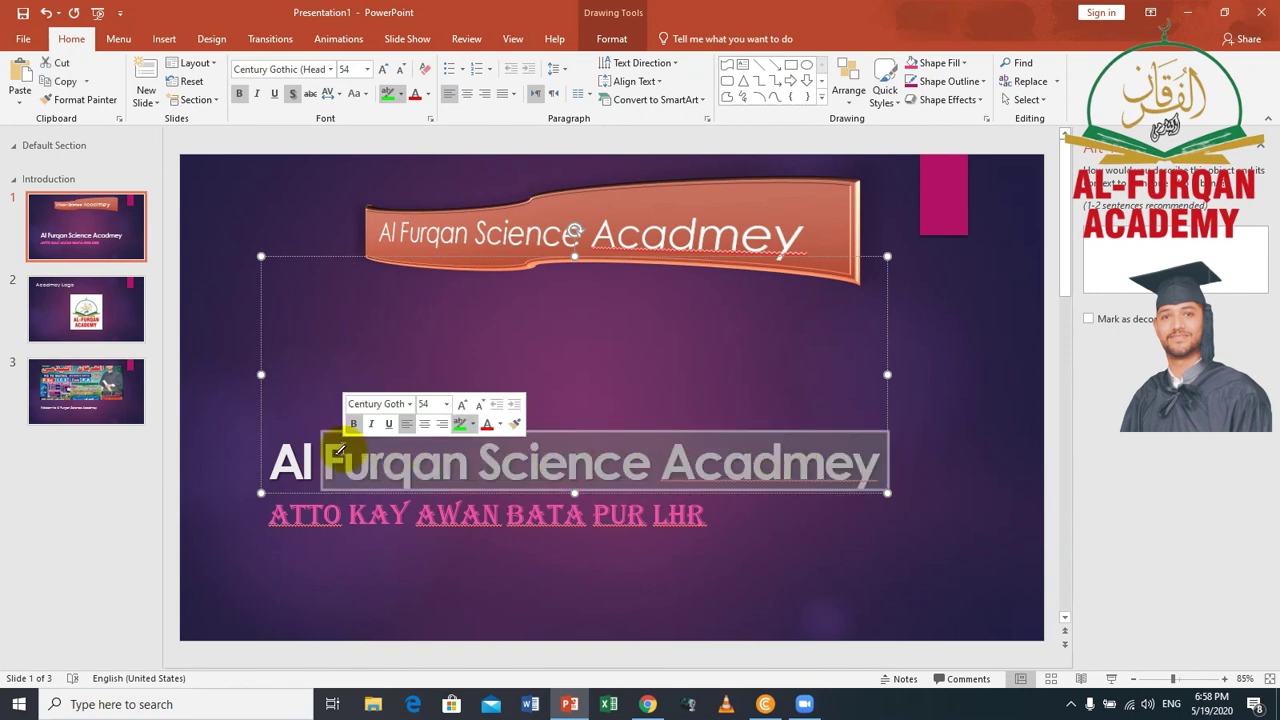
{"action": "left_click", "coordinate": [798, 549]}
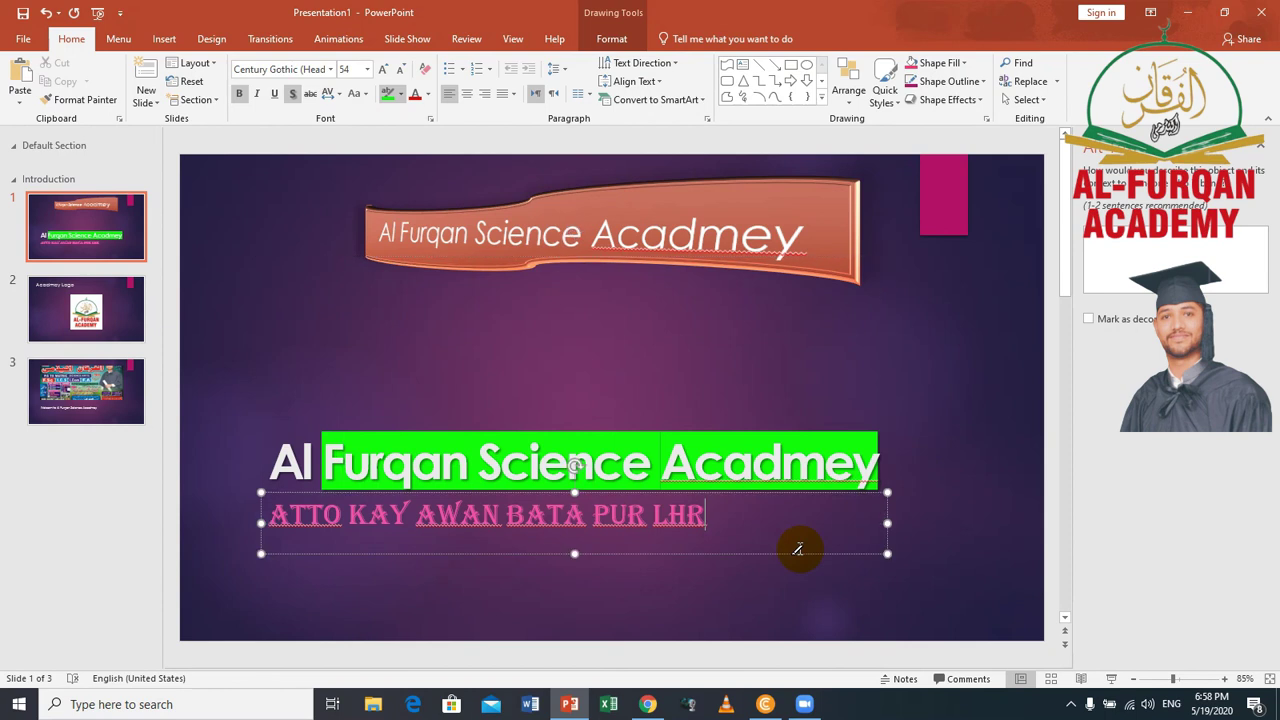
{"action": "key", "text": "ctrl+z"}
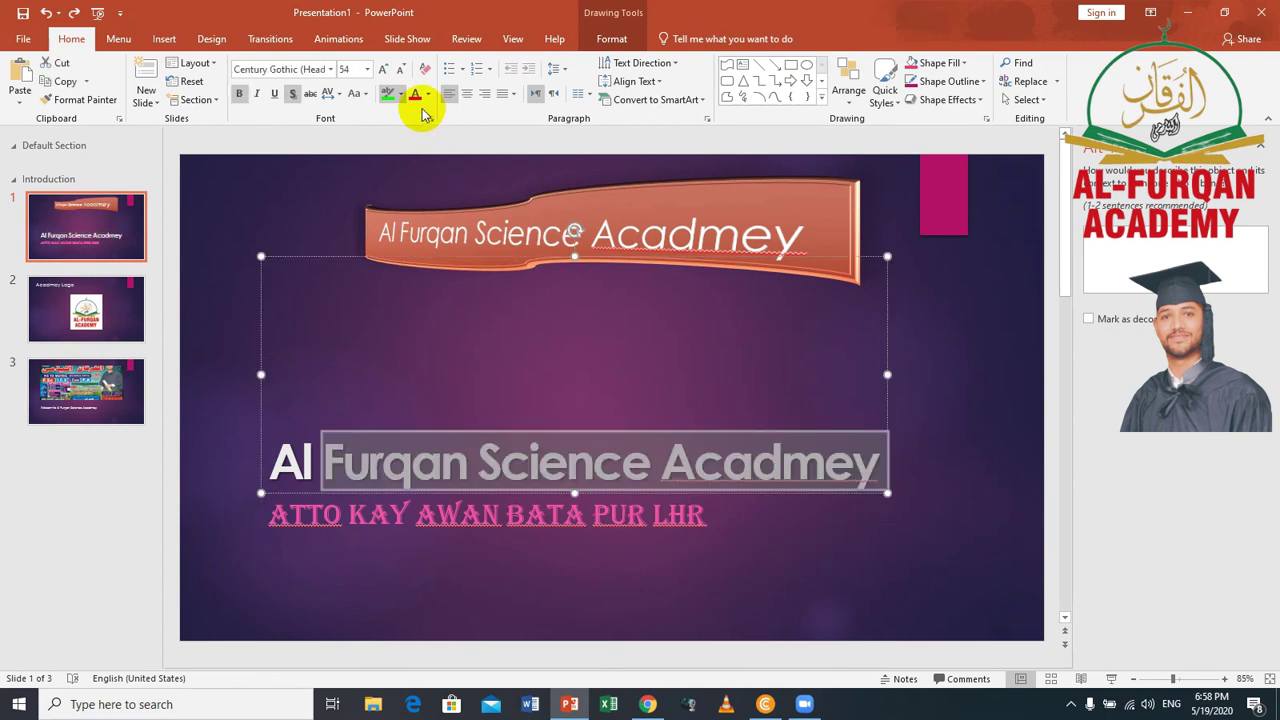
Select the entire title line and apply red from the Font Color palette
{"action": "left_click", "coordinate": [429, 94]}
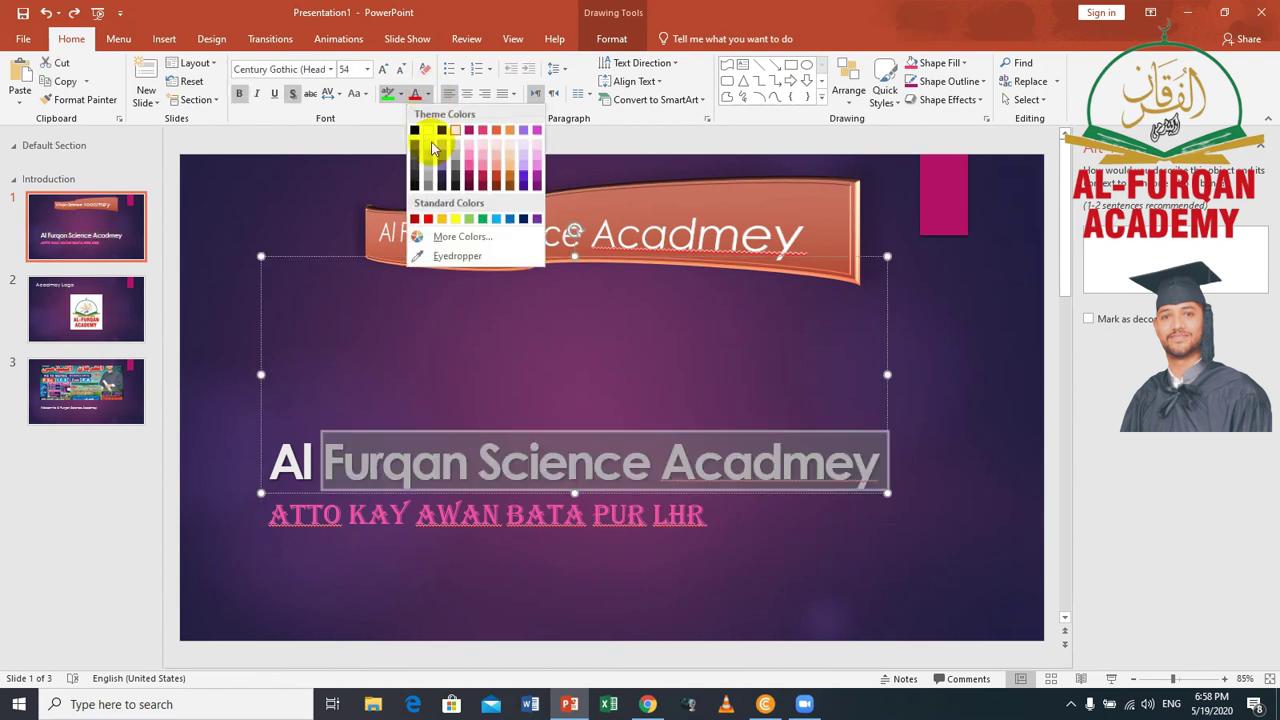
{"action": "left_click", "coordinate": [343, 460]}
{"action": "triple_click", "coordinate": [340, 456]}
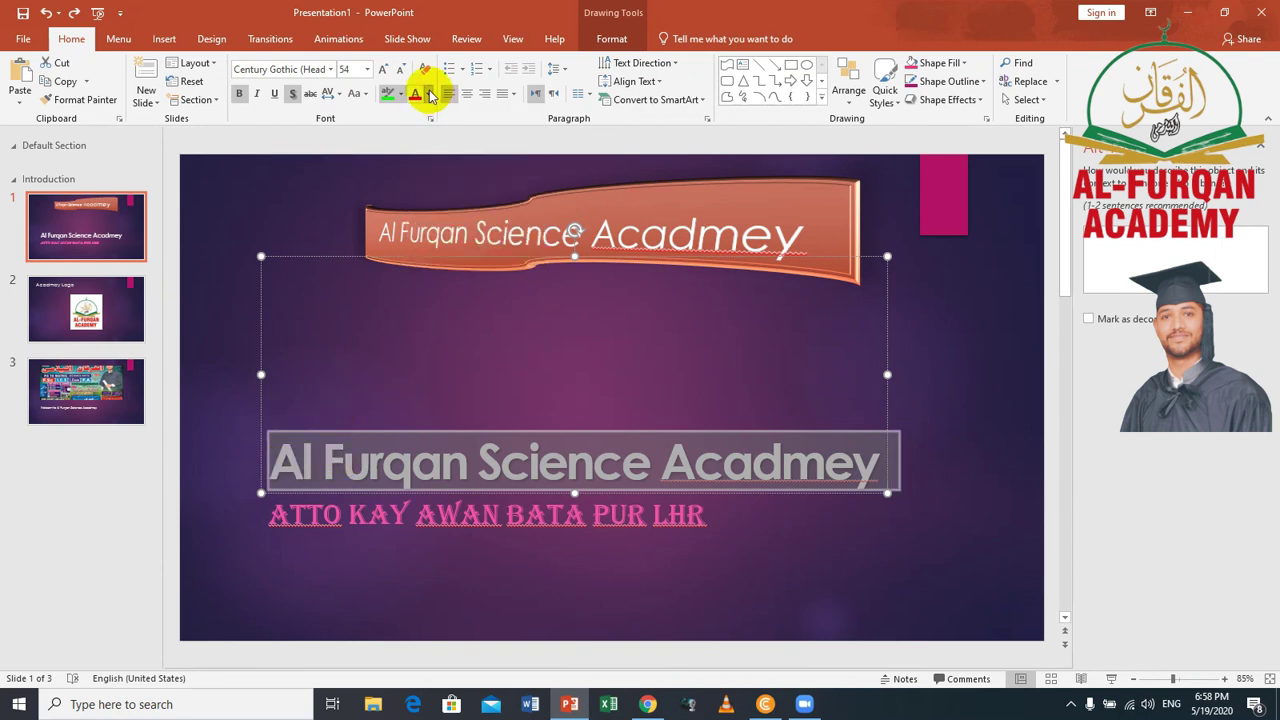
{"action": "left_click", "coordinate": [431, 94]}
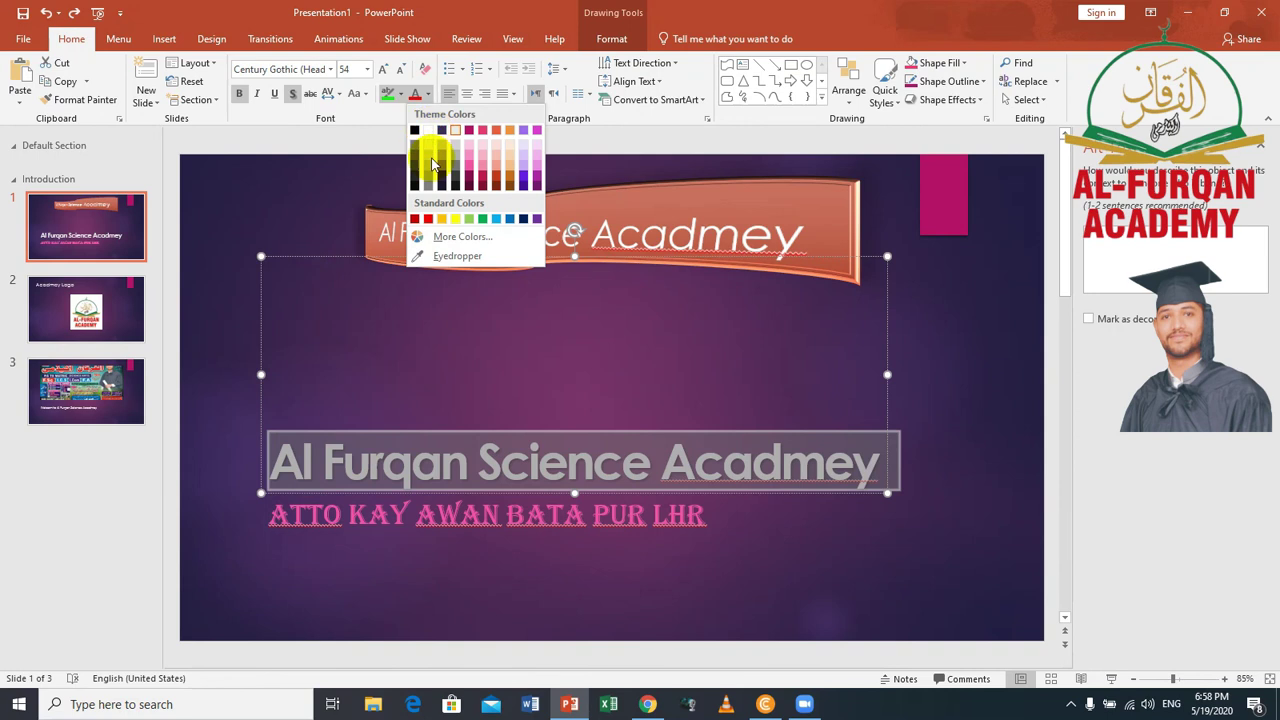
{"action": "left_click", "coordinate": [428, 218]}
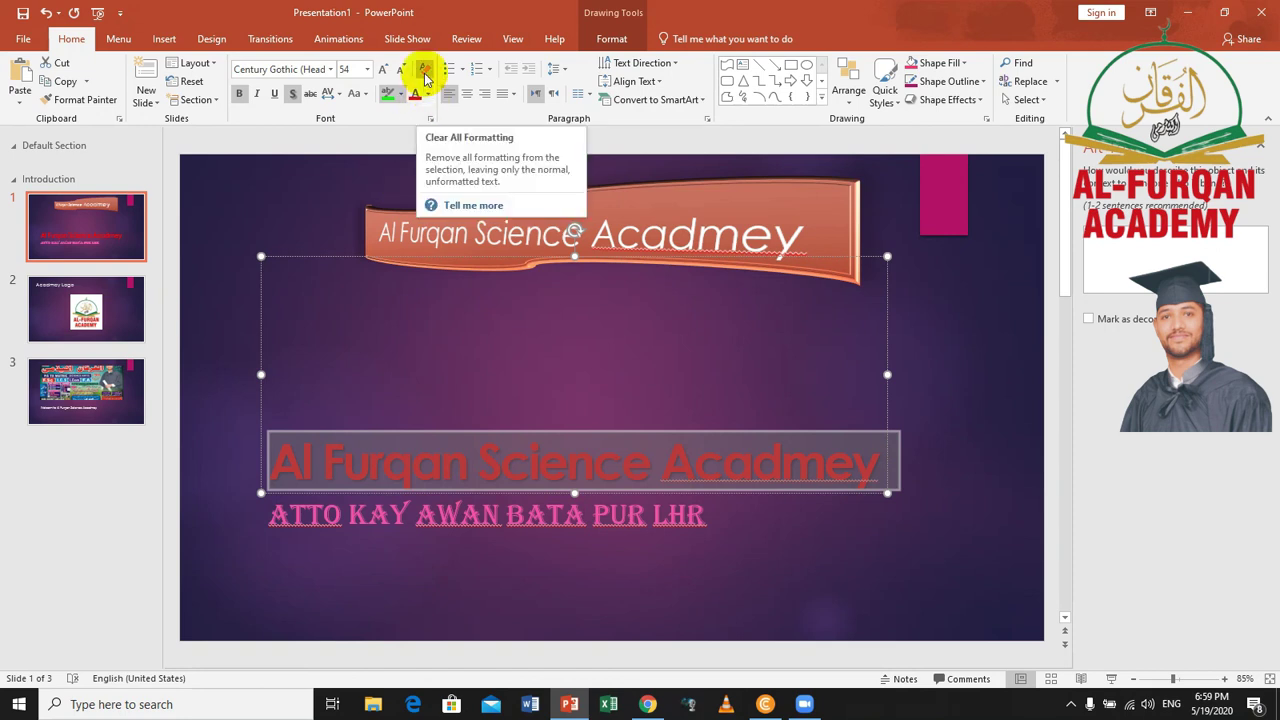
{"action": "left_click", "coordinate": [424, 72]}
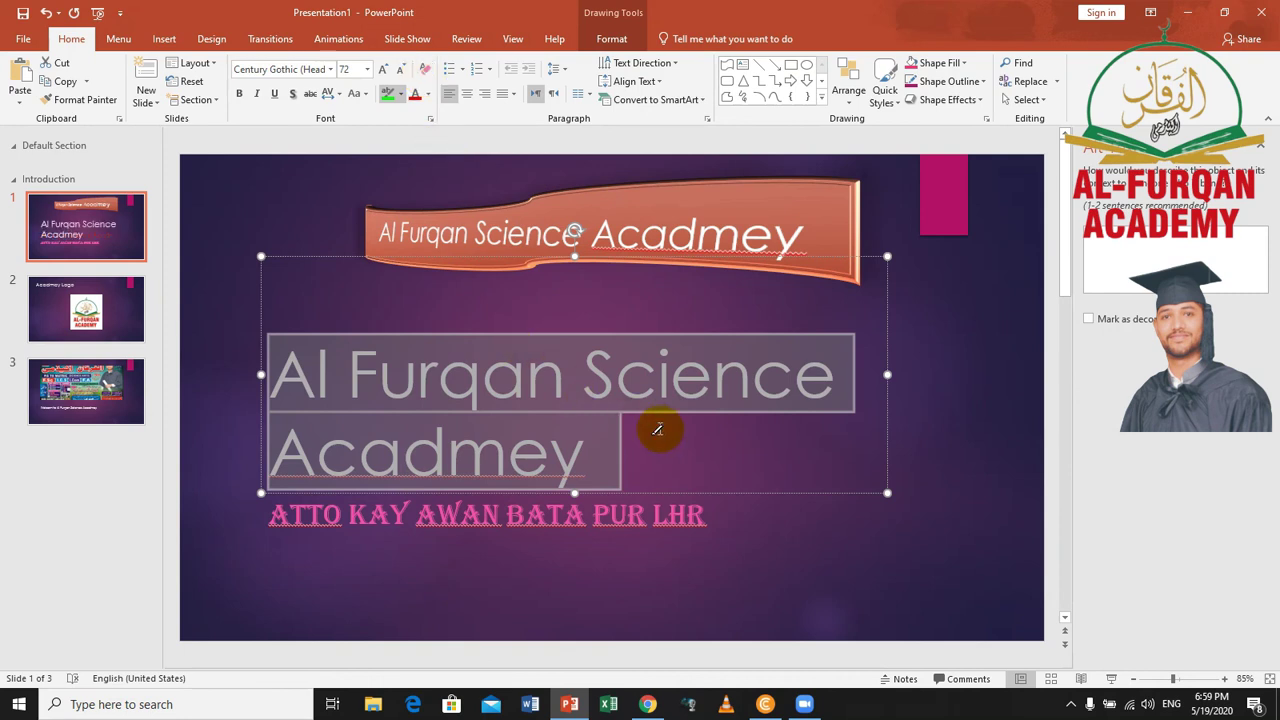
{"action": "key", "text": "ctrl+z"}
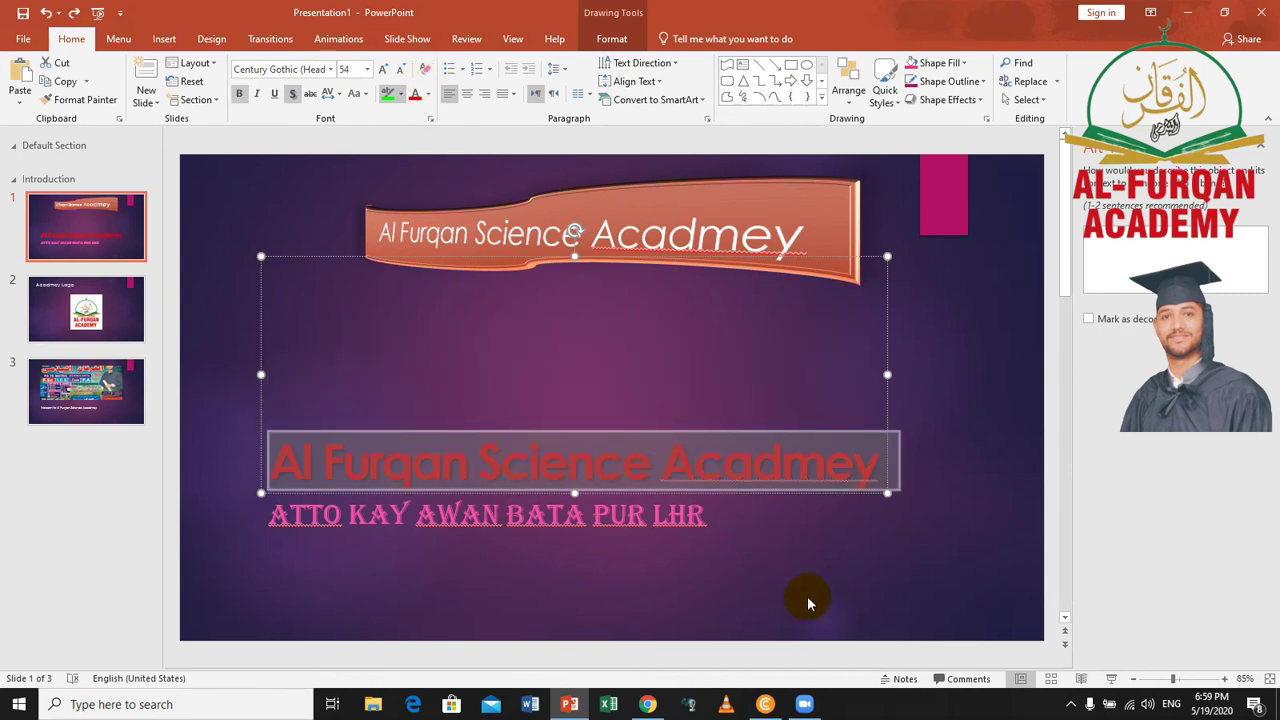
{"action": "left_click", "coordinate": [806, 592]}
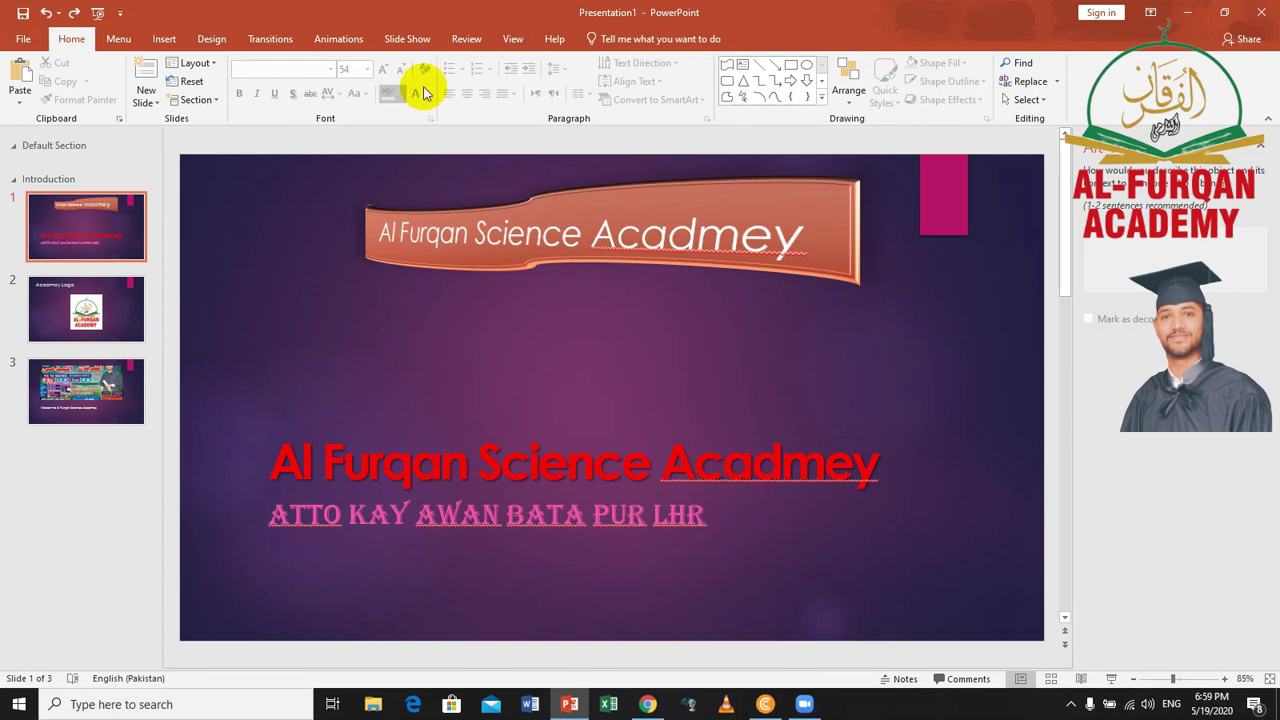
{"action": "left_click", "coordinate": [440, 230]}
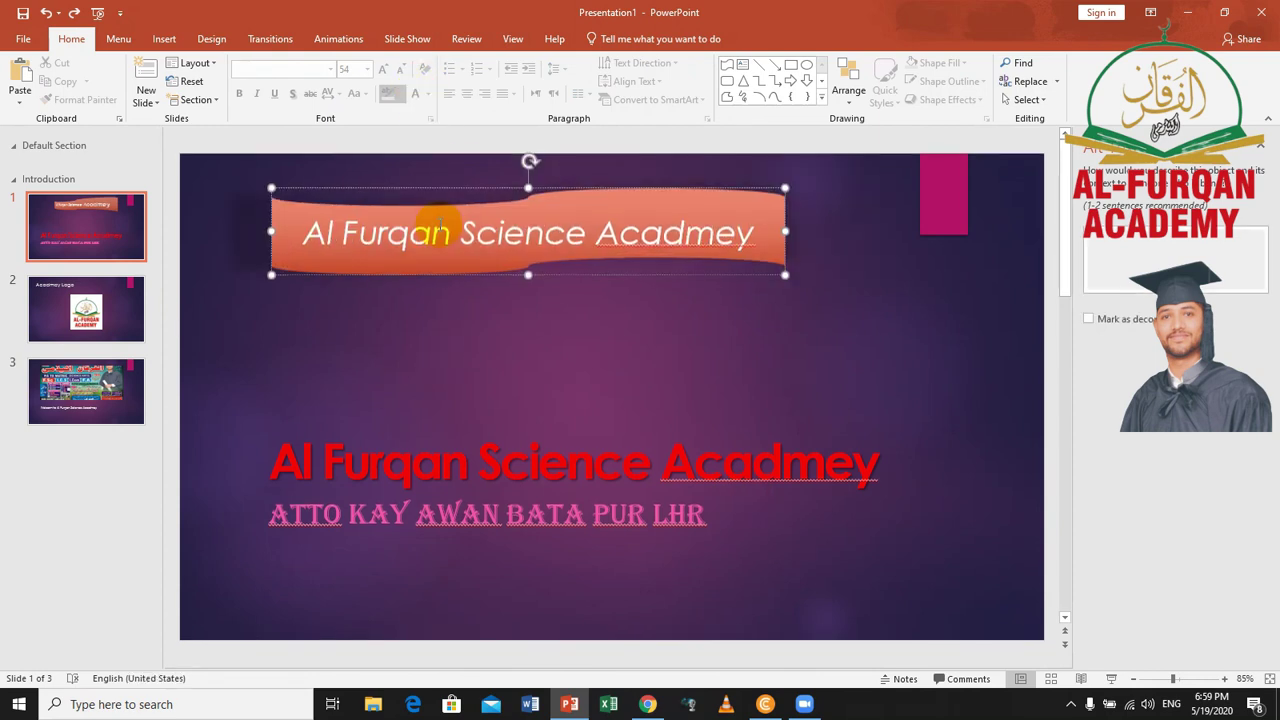